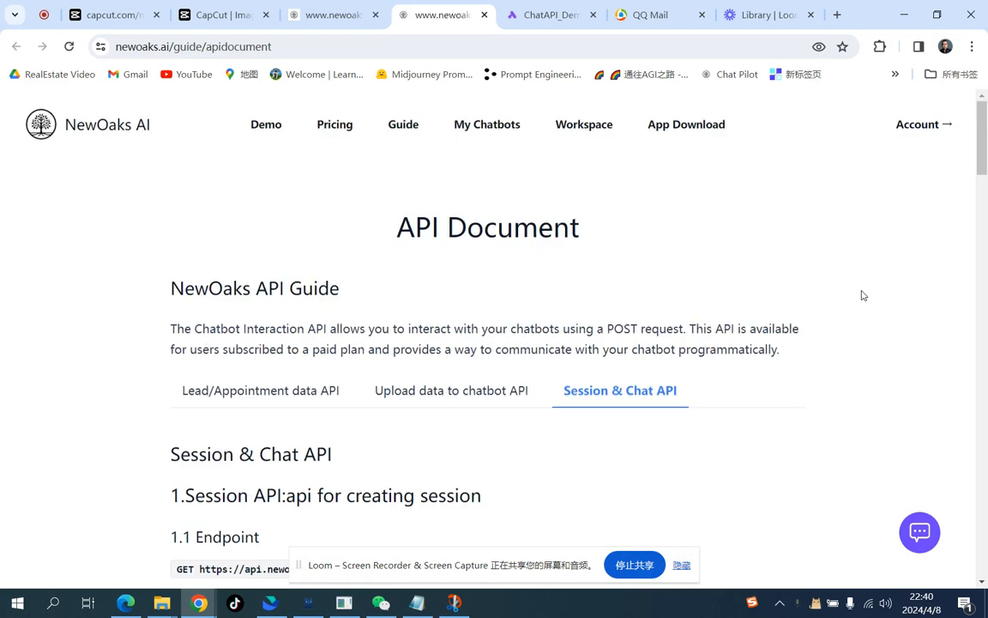
Step: Read through the Session & Chat API section of the NewOaks API document
scroll(863, 295, "down", 3)
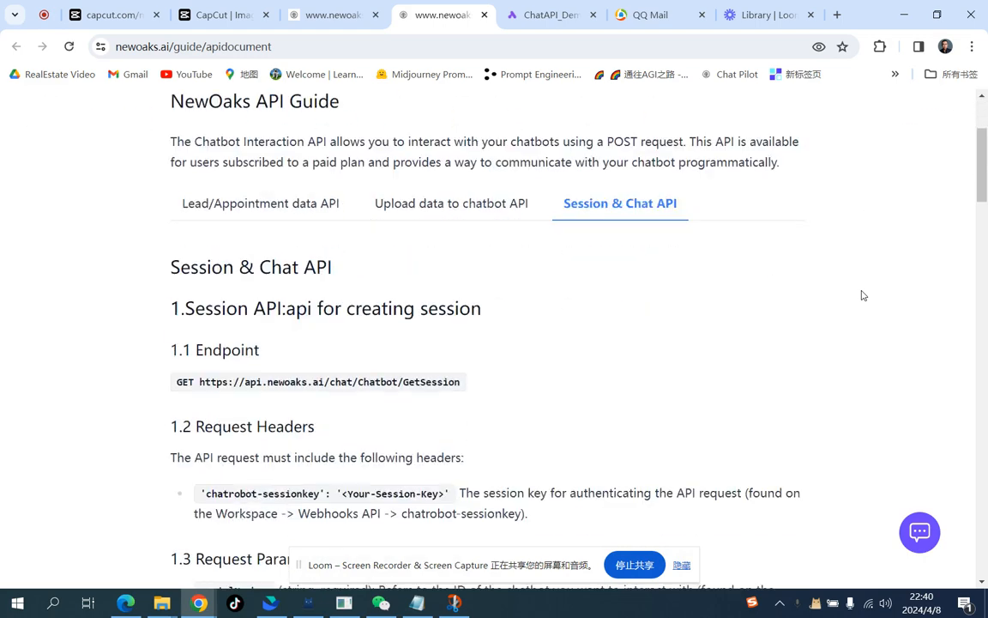
scroll(863, 295, "up", 2)
scroll(863, 295, "down", 2)
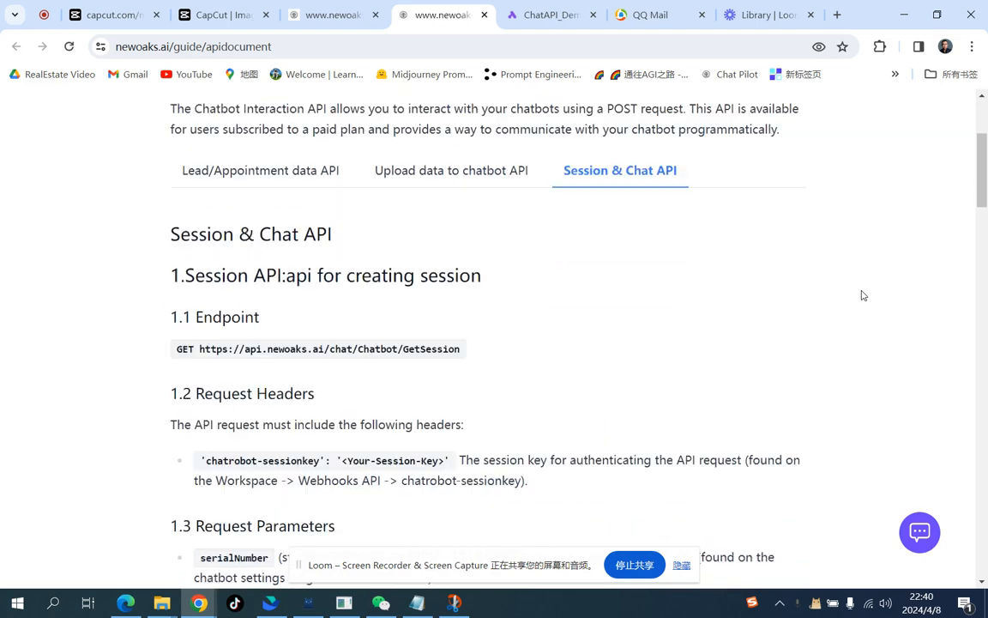
scroll(863, 295, "down", 1)
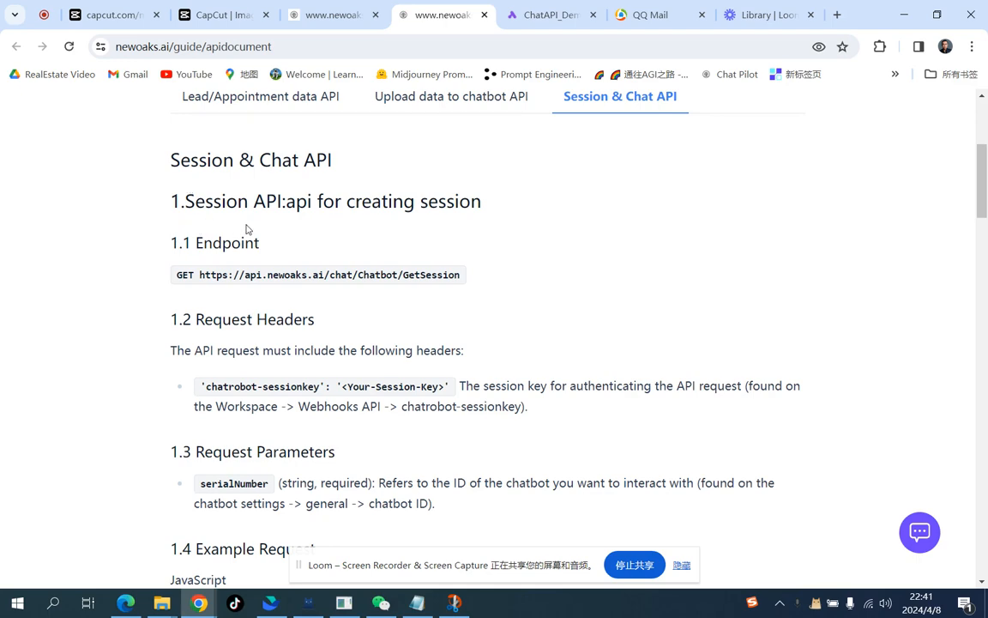
scroll(245, 227, "down", 10)
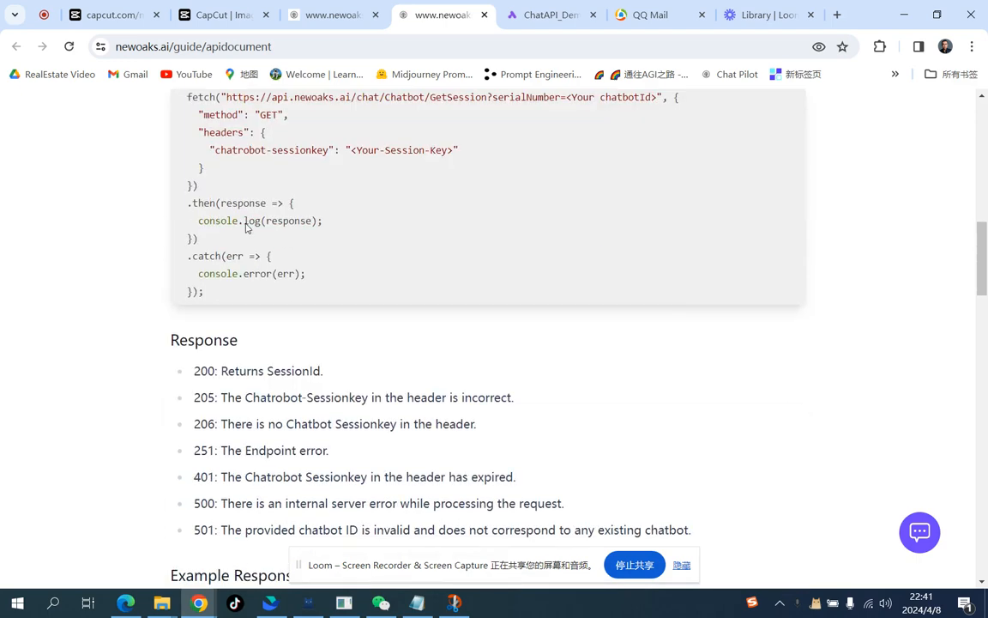
scroll(246, 223, "down", 1)
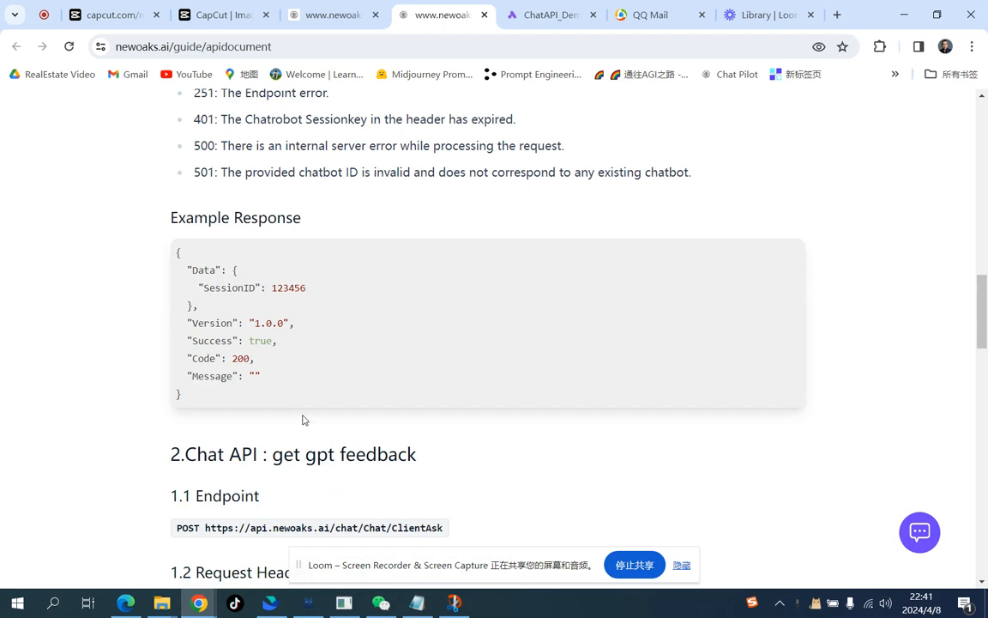
scroll(303, 419, "down", 1)
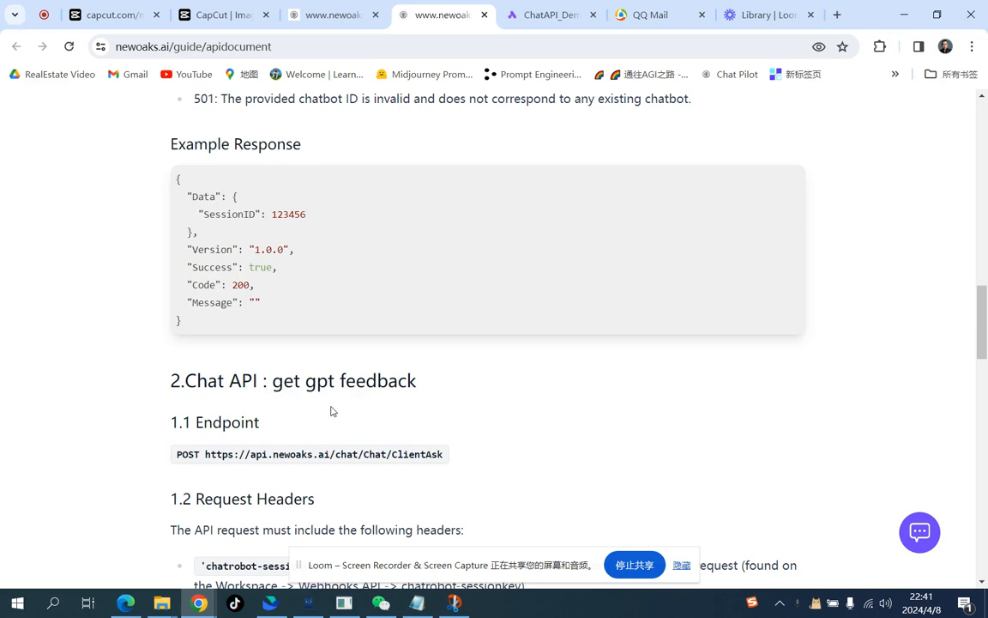
scroll(332, 411, "up", 10)
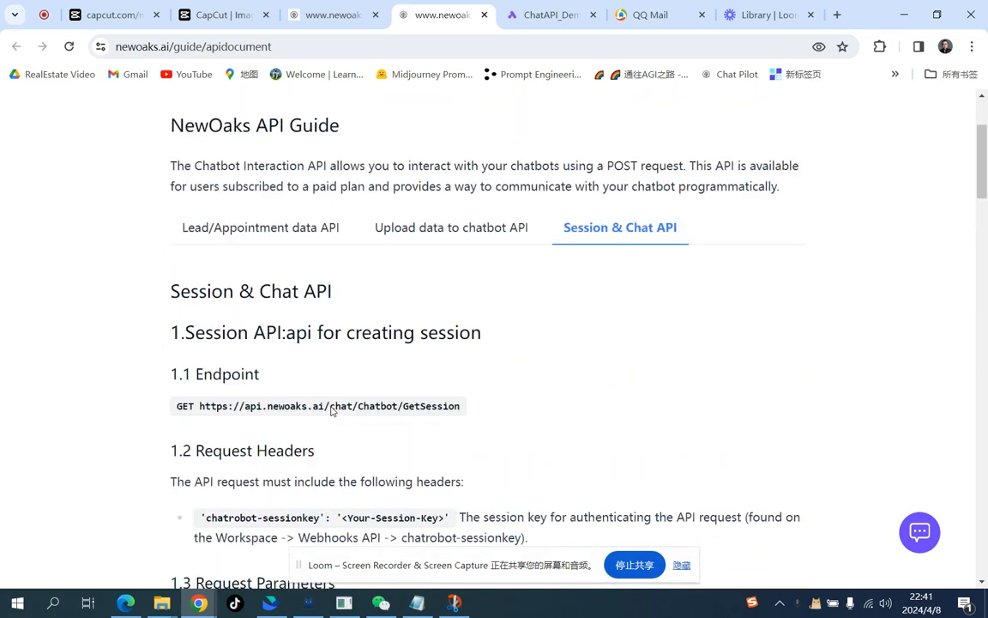
Step: Set the Send HTTP request step's method to GET
left_click(550, 19)
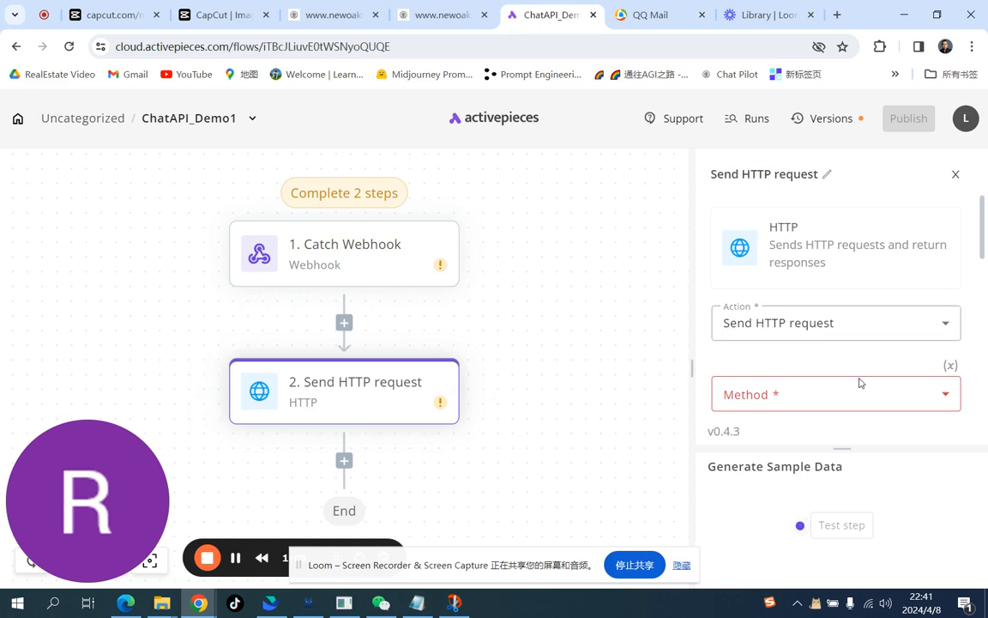
left_click(872, 408)
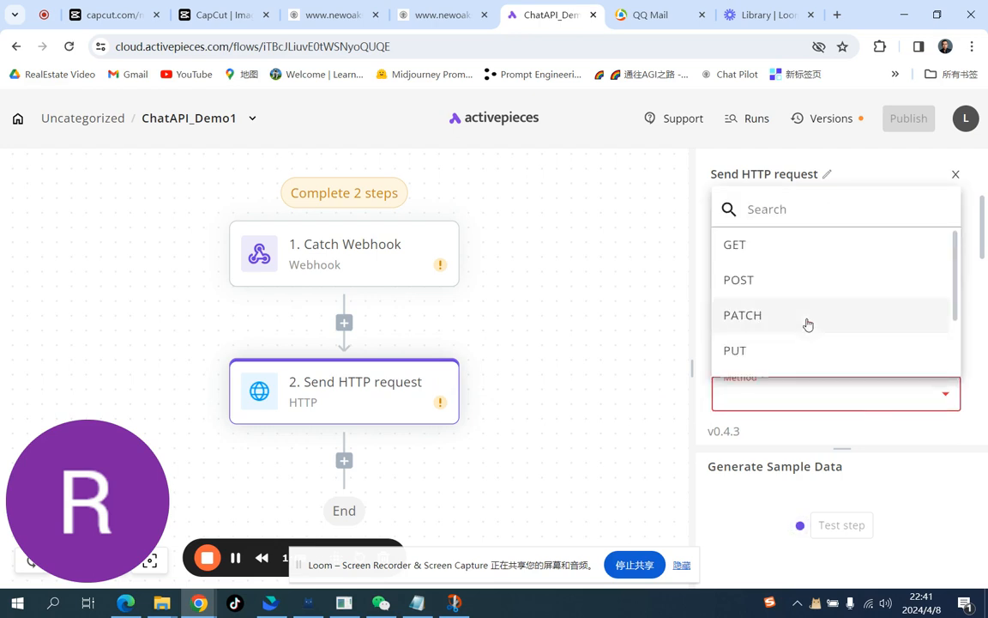
left_click(754, 261)
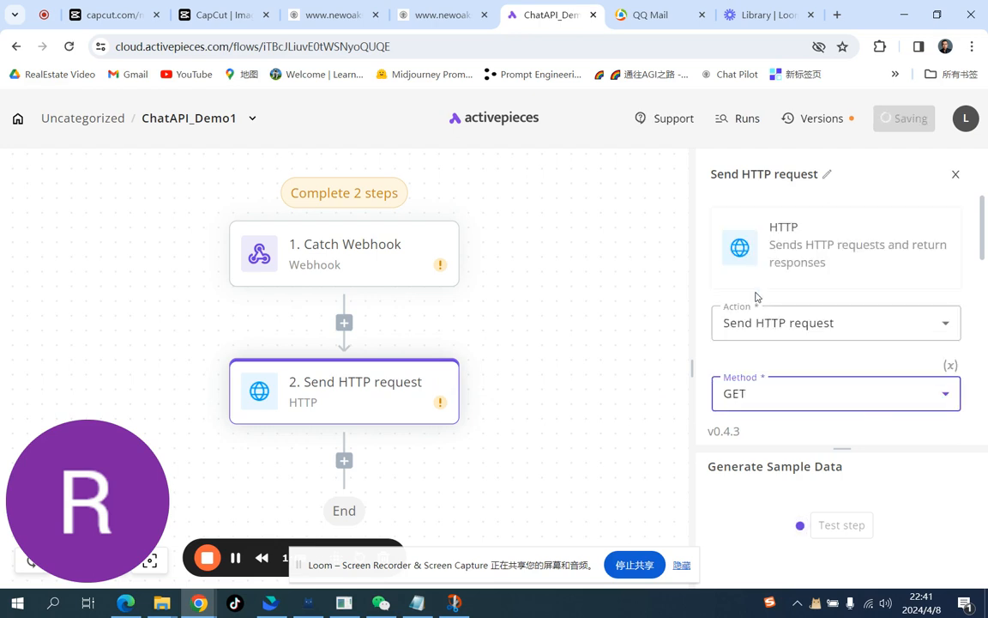
scroll(790, 420, "down", 1)
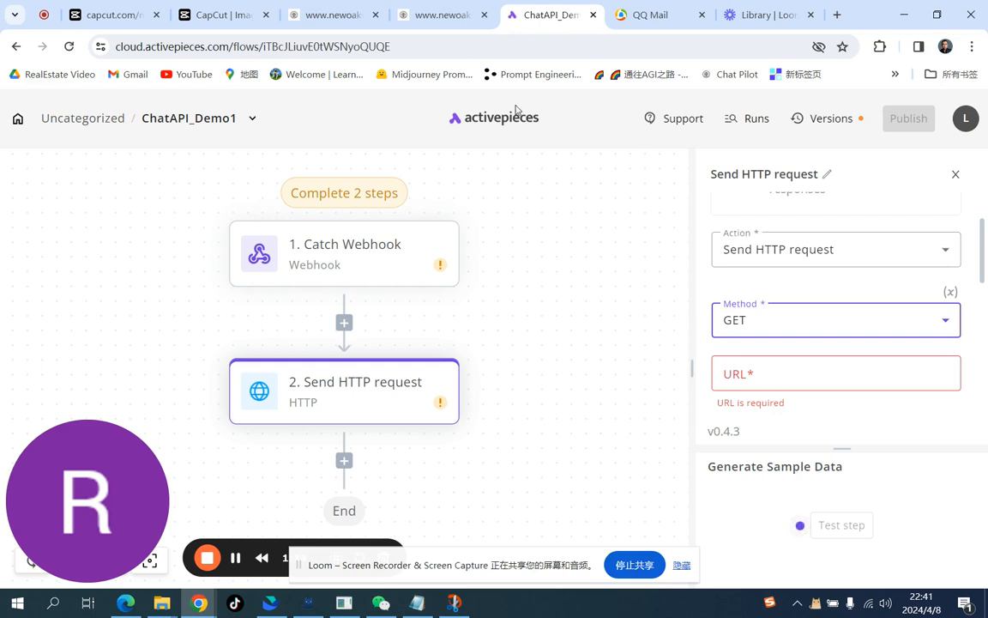
Step: Copy the GetSession endpoint URL from the API document and paste it as the HTTP request's URL
left_click(441, 16)
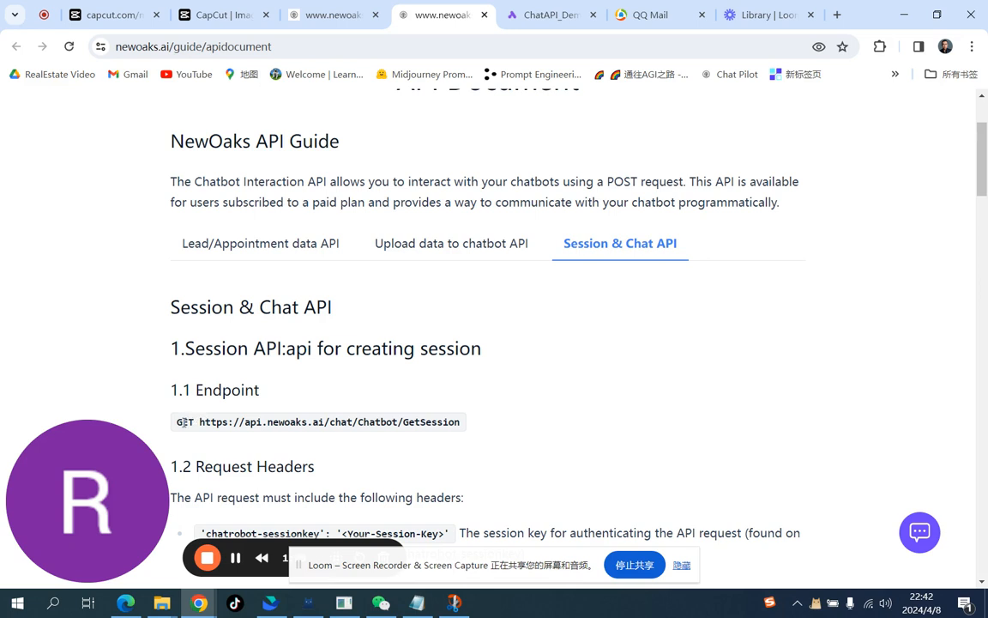
left_click_drag(199, 424, 464, 426)
key("ctrl+c")
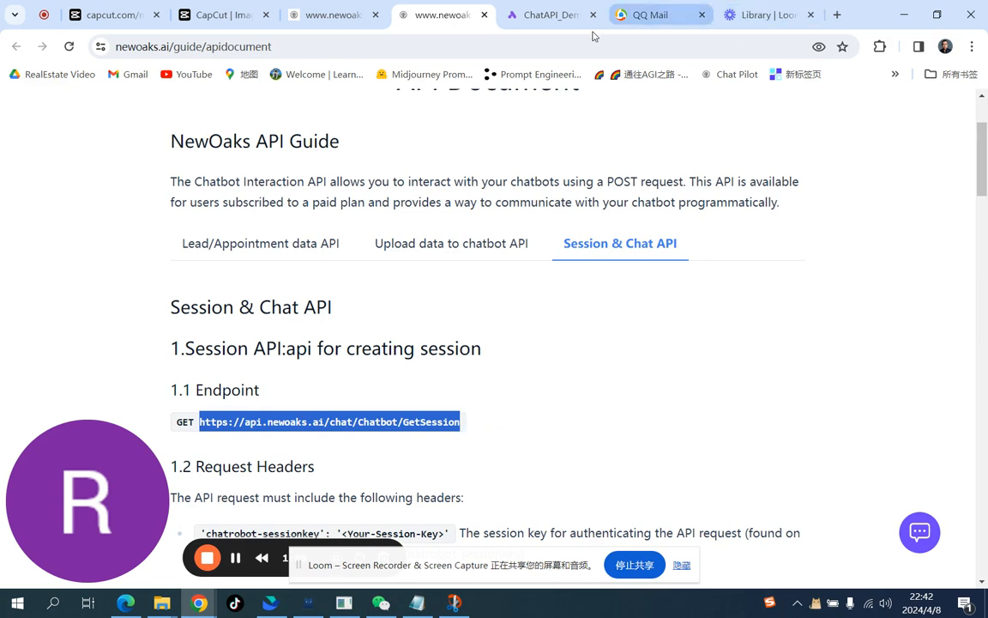
left_click(565, 19)
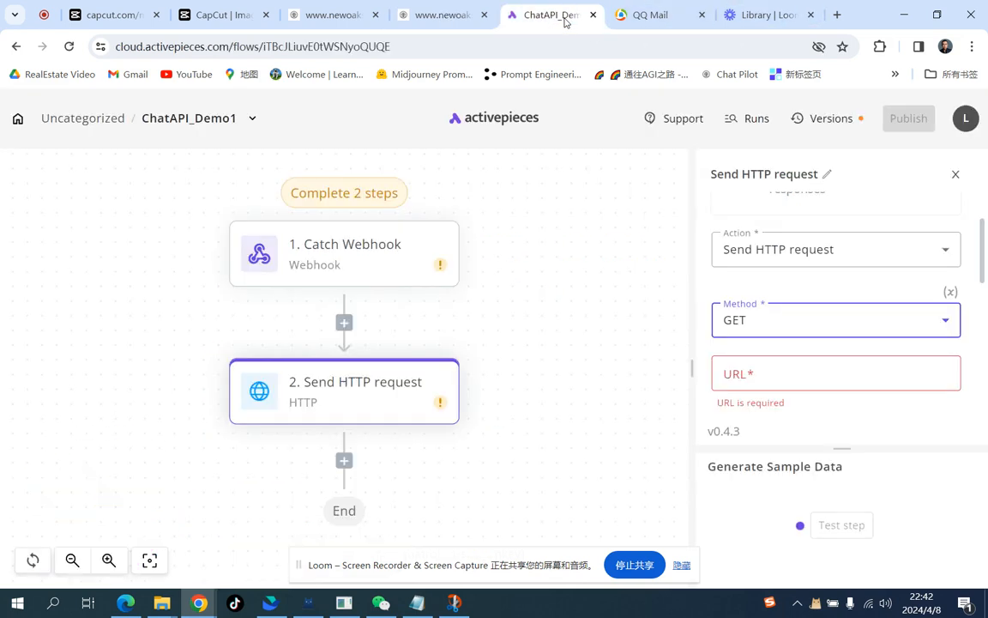
left_click(811, 374)
key("ctrl+v")
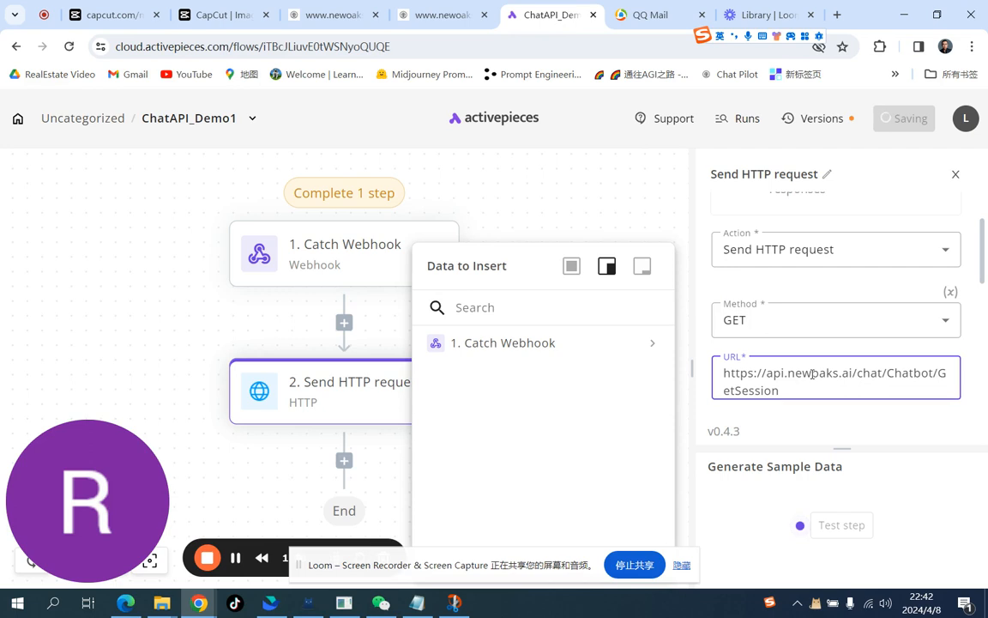
scroll(812, 374, "down", 2)
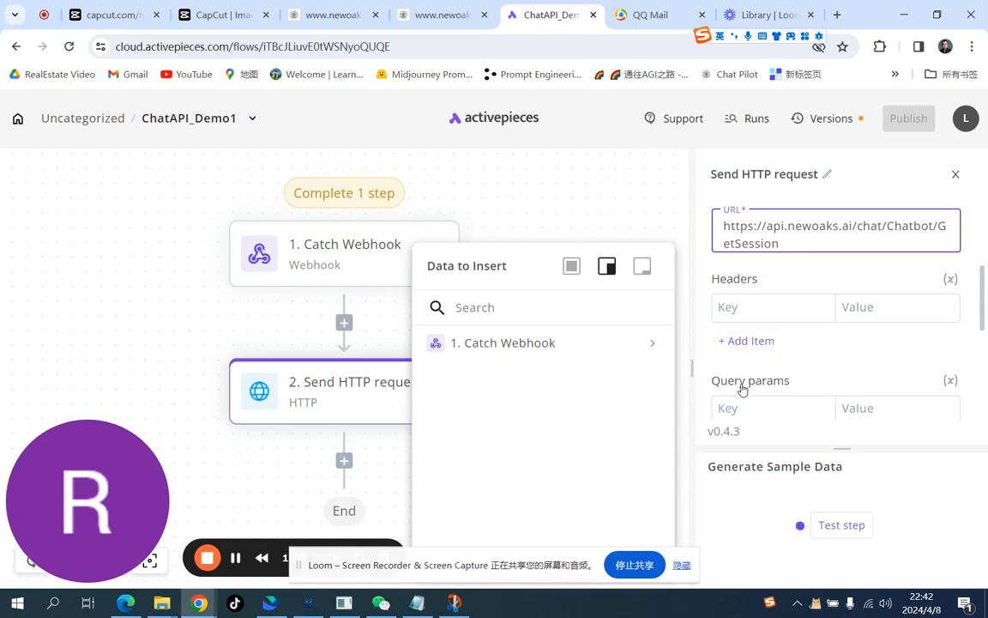
Step: Copy the chatrobot-sessionkey header name from the API document and add it as a request header key
left_click(442, 15)
scroll(426, 124, "down", 3)
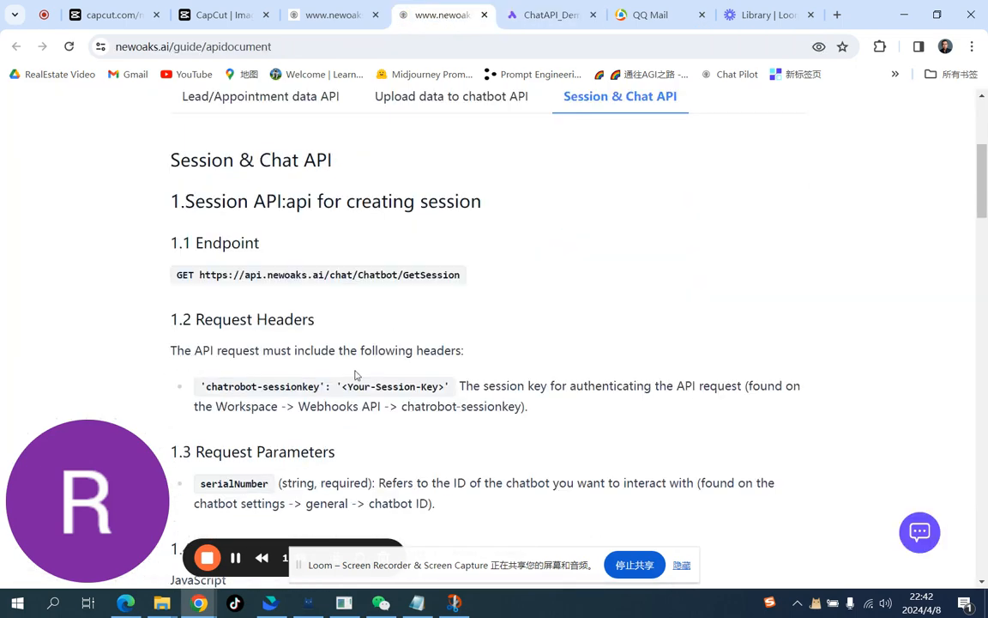
left_click_drag(321, 387, 213, 387)
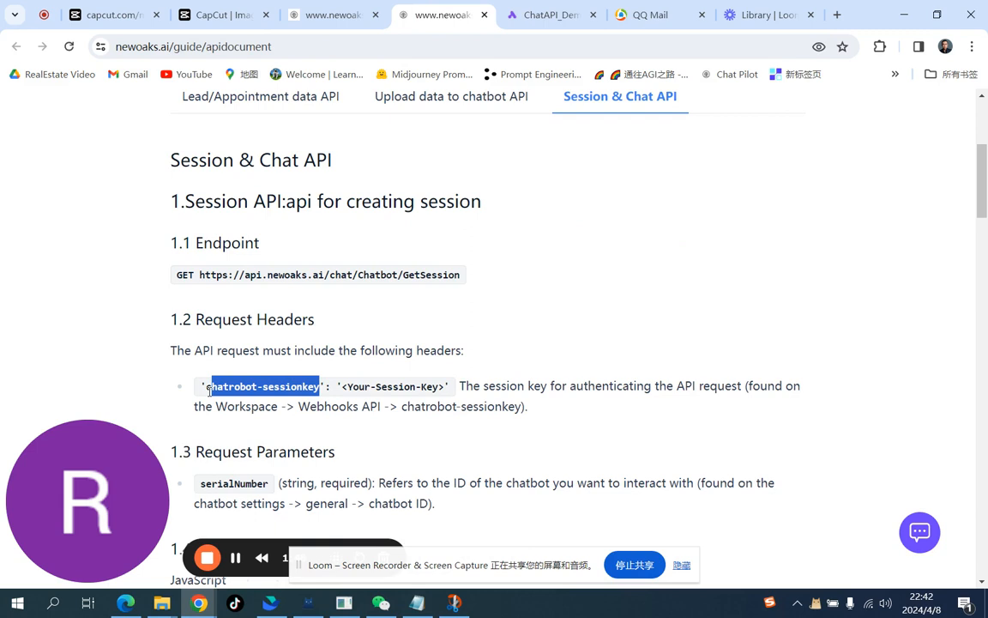
left_click_drag(207, 388, 319, 388)
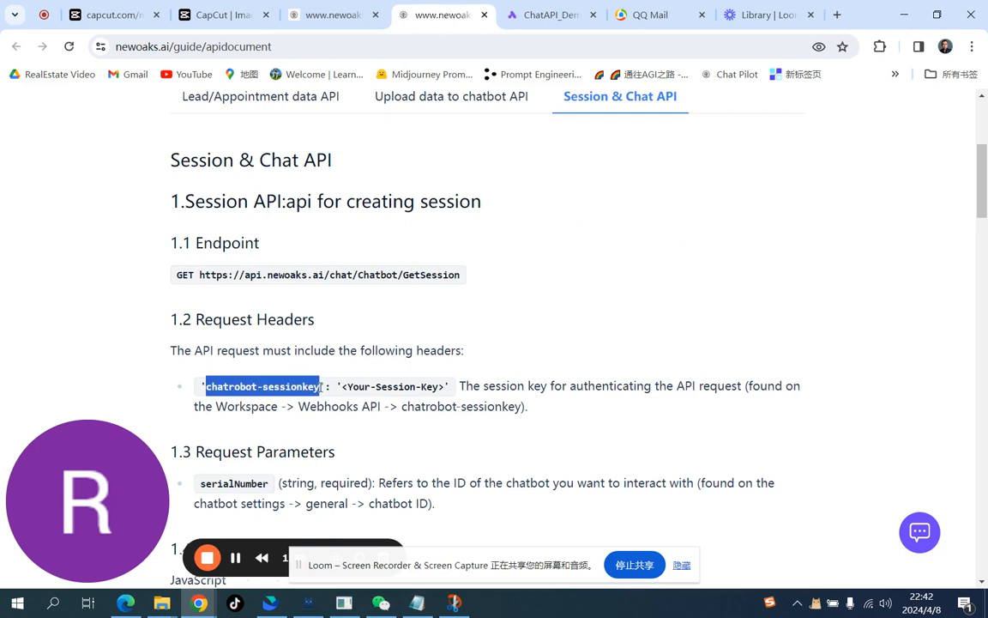
left_click(551, 16)
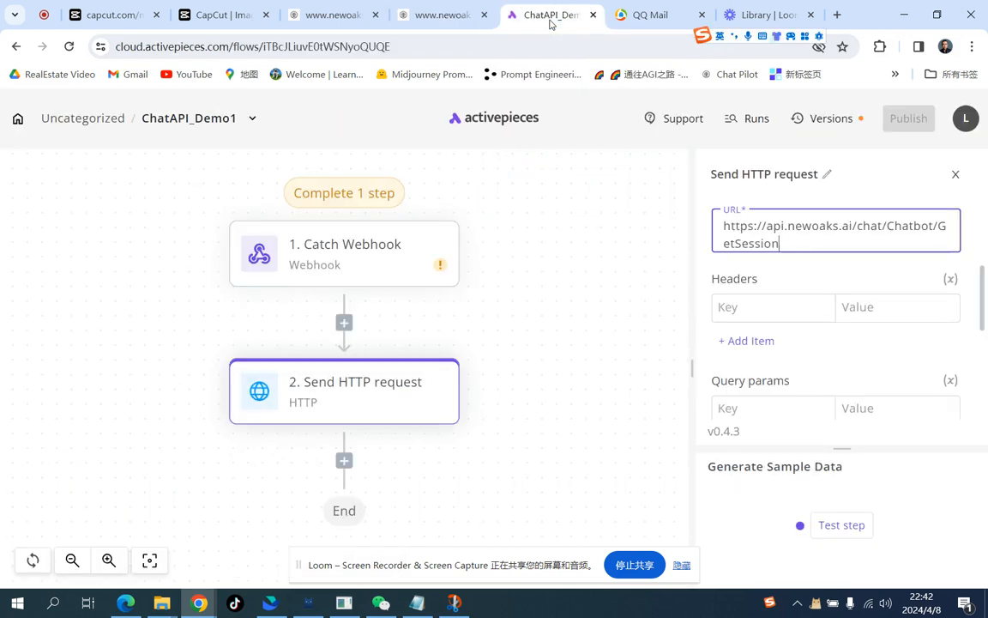
left_click(756, 300)
left_click(804, 346)
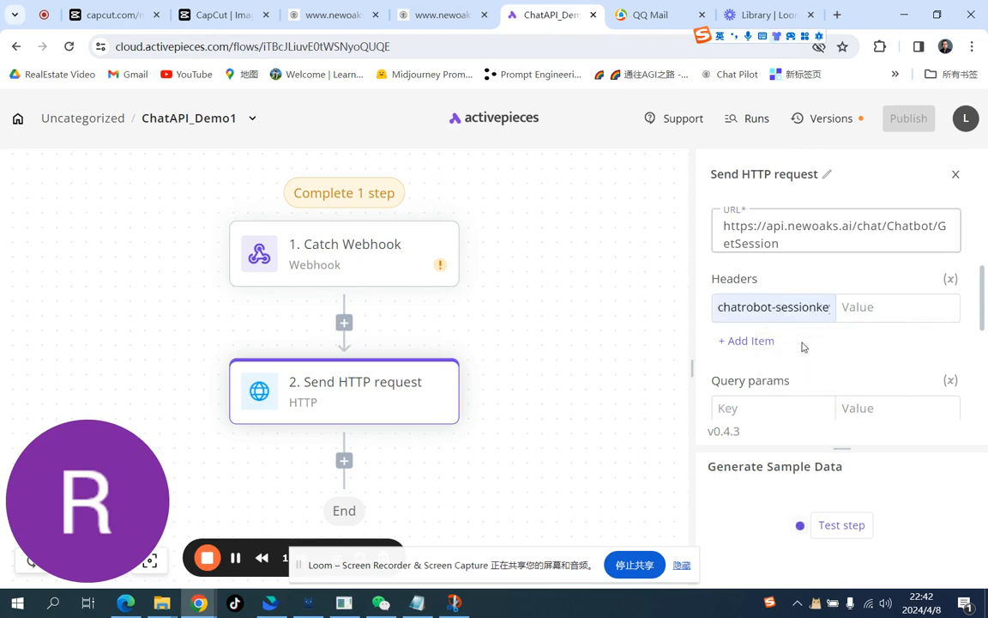
Step: Copy the chatbot session key from the Webhooks API page and paste it as the header's value
left_click(420, 14)
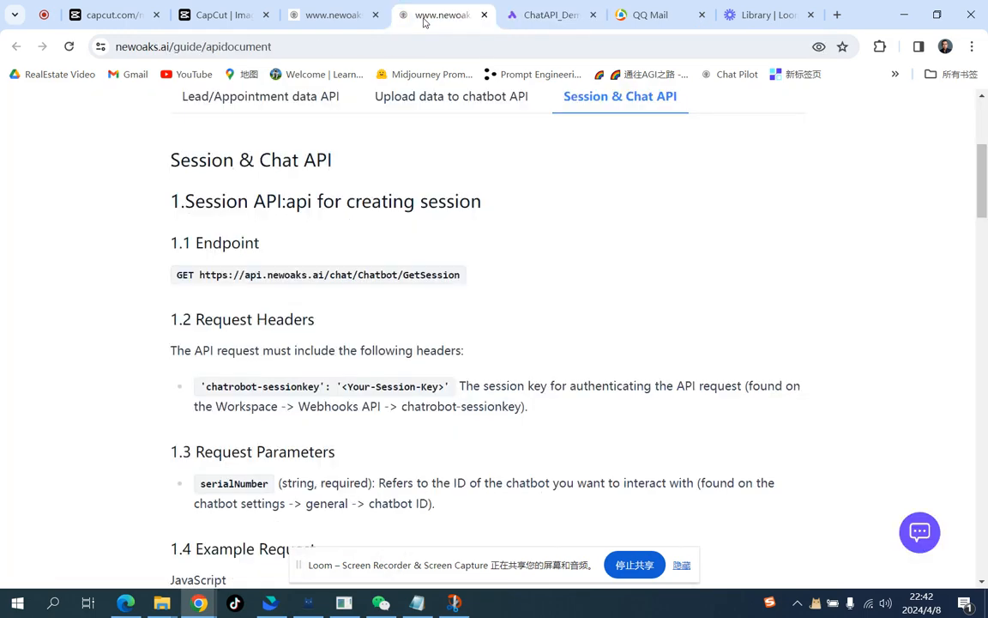
left_click(348, 16)
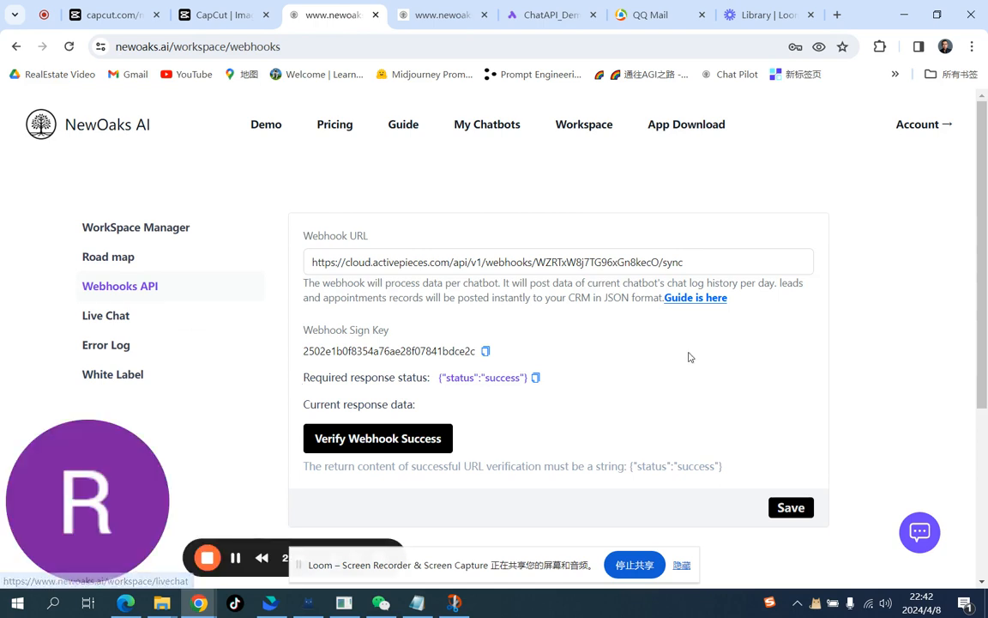
scroll(691, 355, "down", 3)
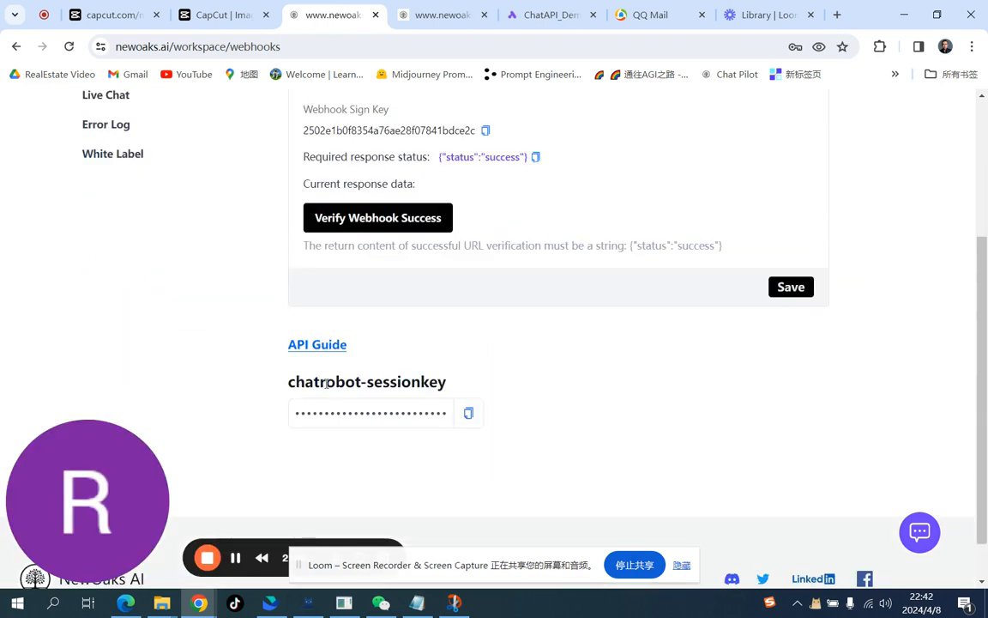
left_click(470, 414)
left_click(541, 15)
left_click(875, 311)
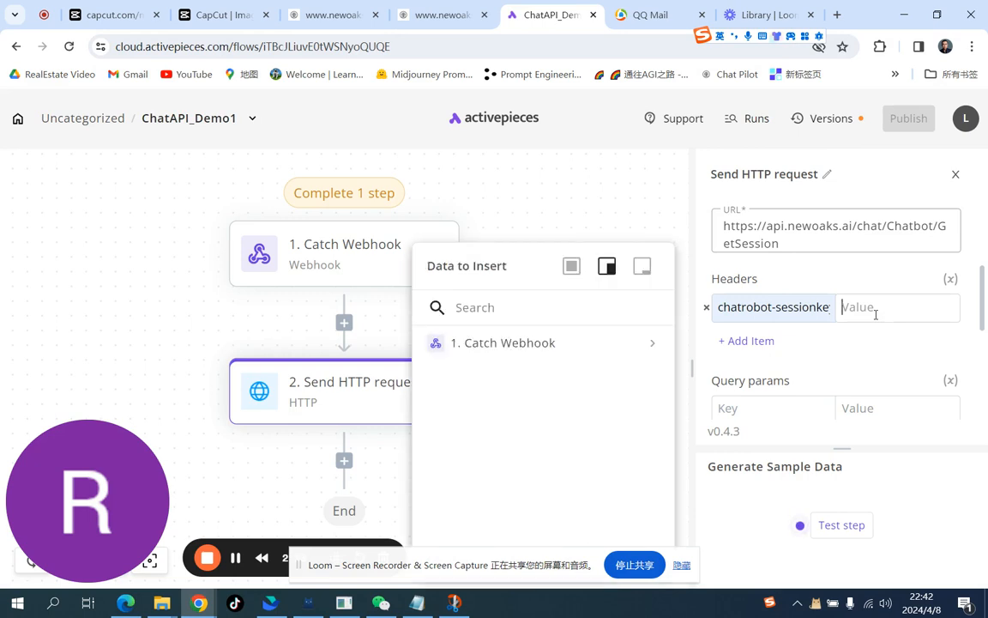
key("ctrl+v")
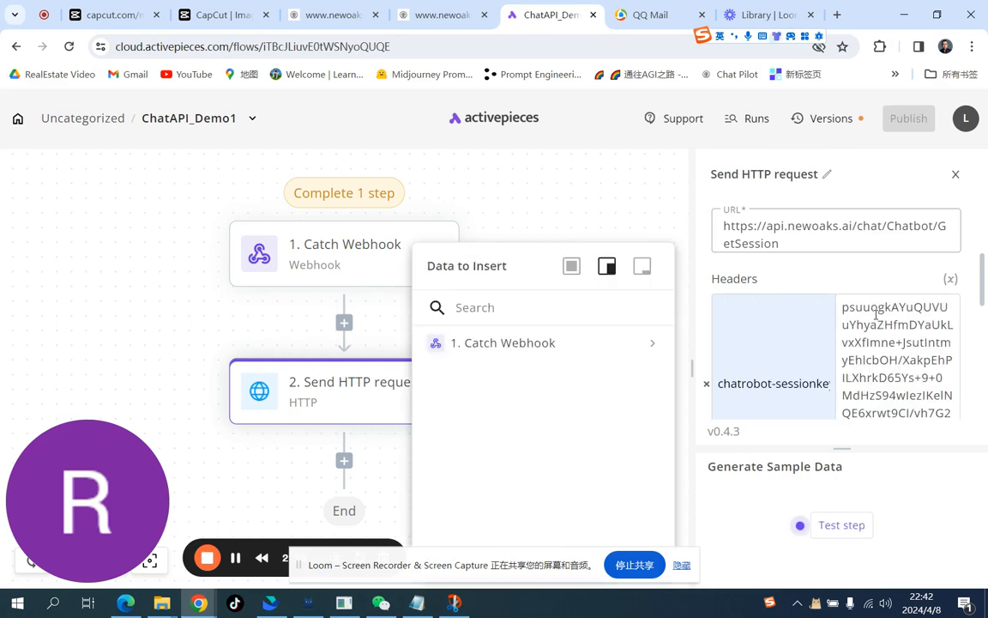
Step: Add a query parameter with the key serialNumber taken from the API document
scroll(876, 314, "down", 2)
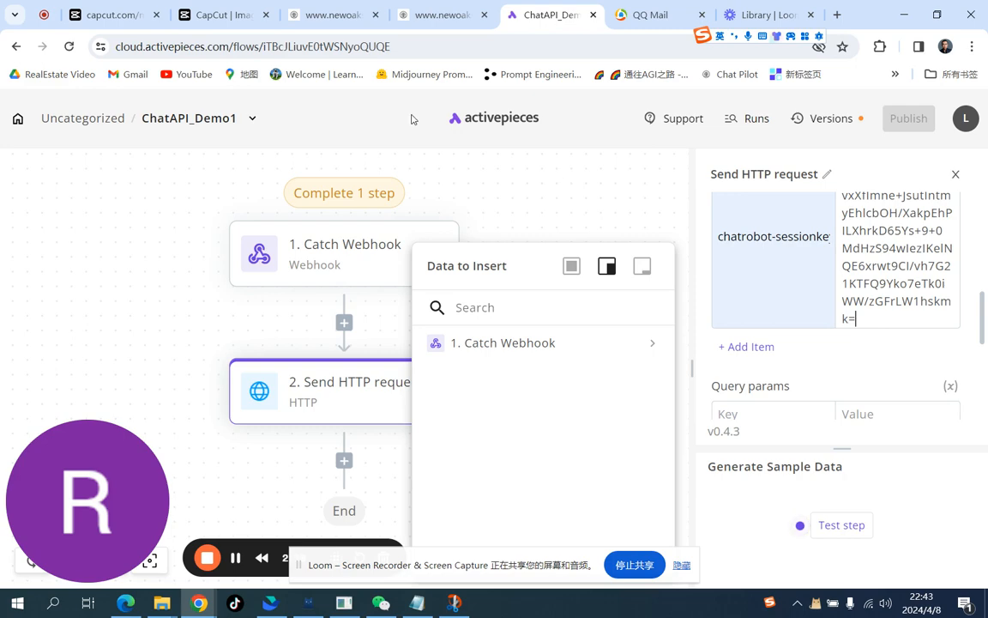
left_click(416, 17)
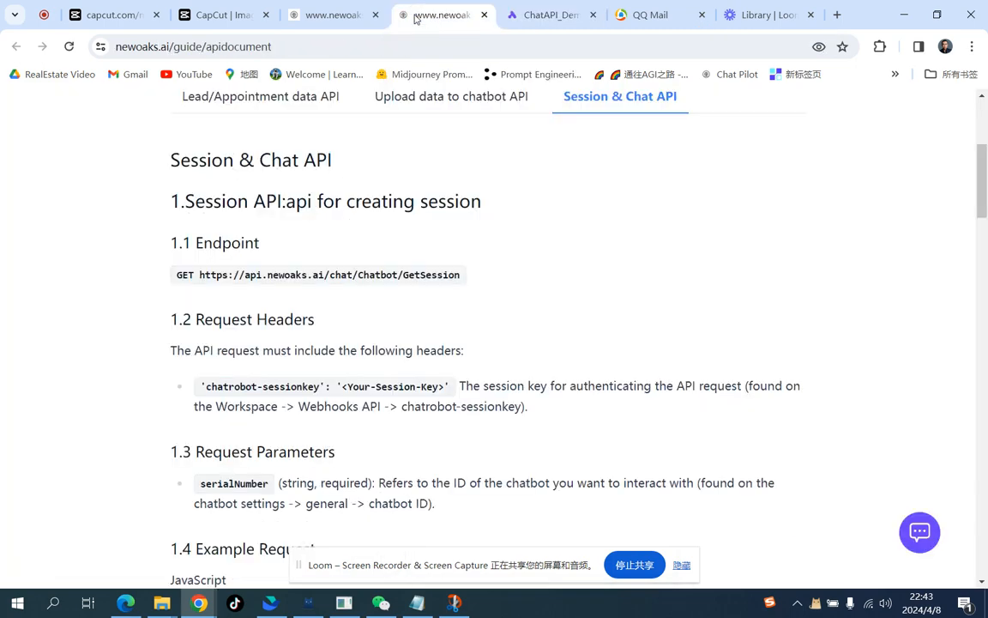
scroll(459, 320, "down", 2)
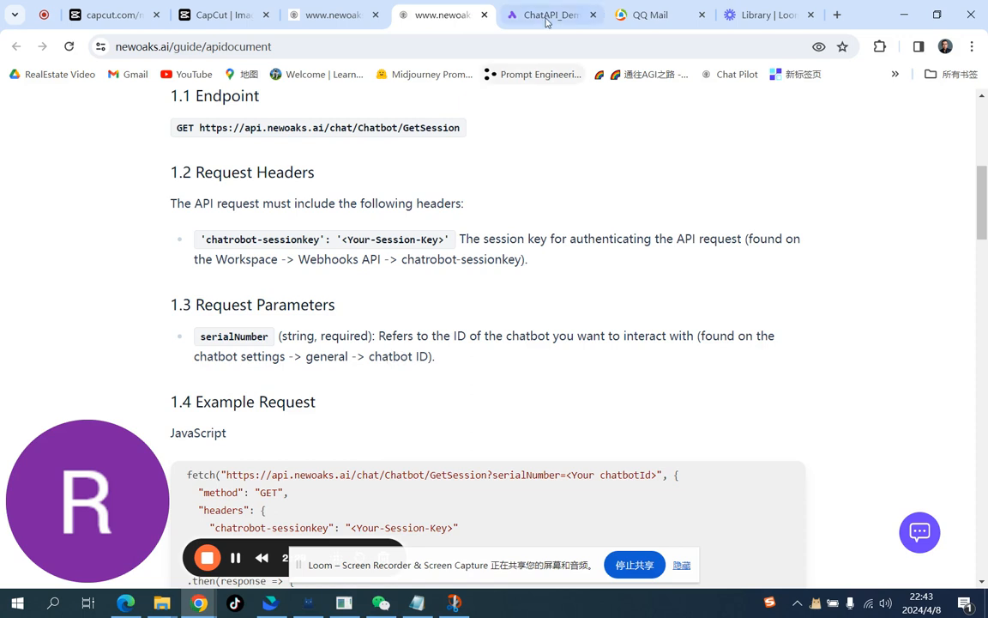
left_click(547, 17)
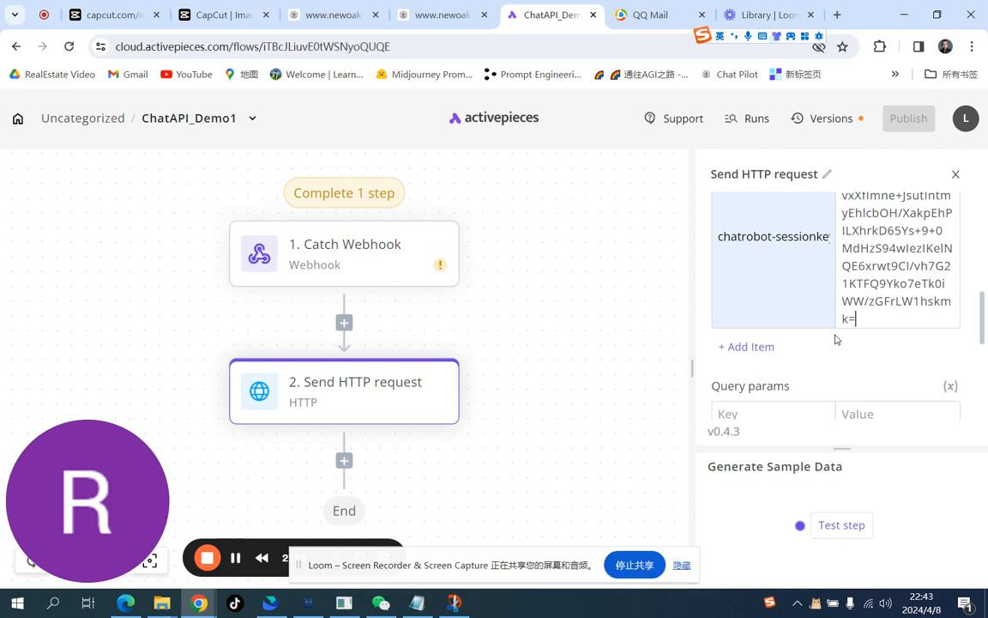
left_click(772, 413)
key("ctrl+v")
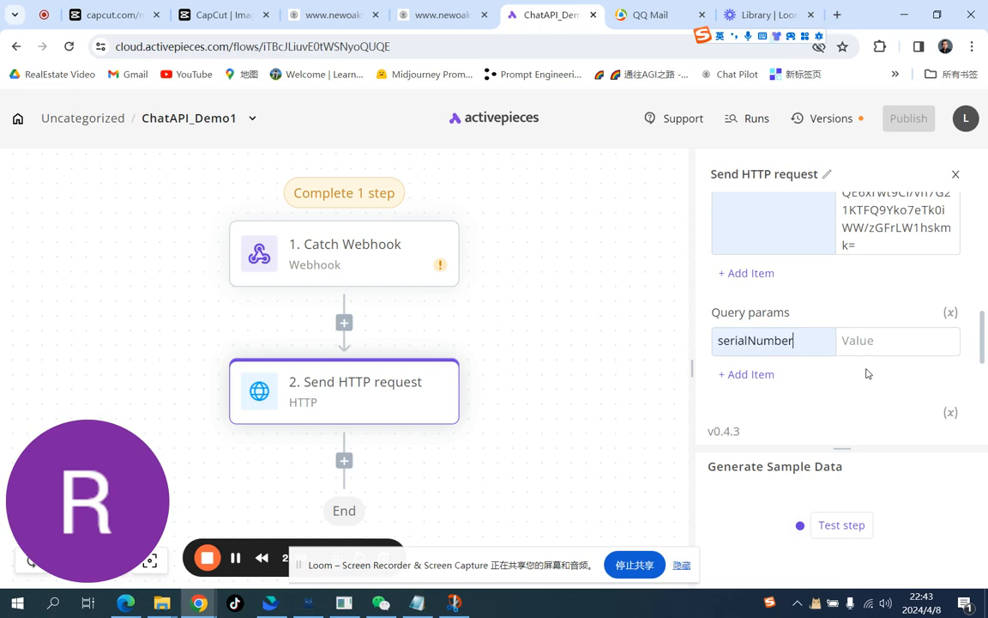
left_click(332, 15)
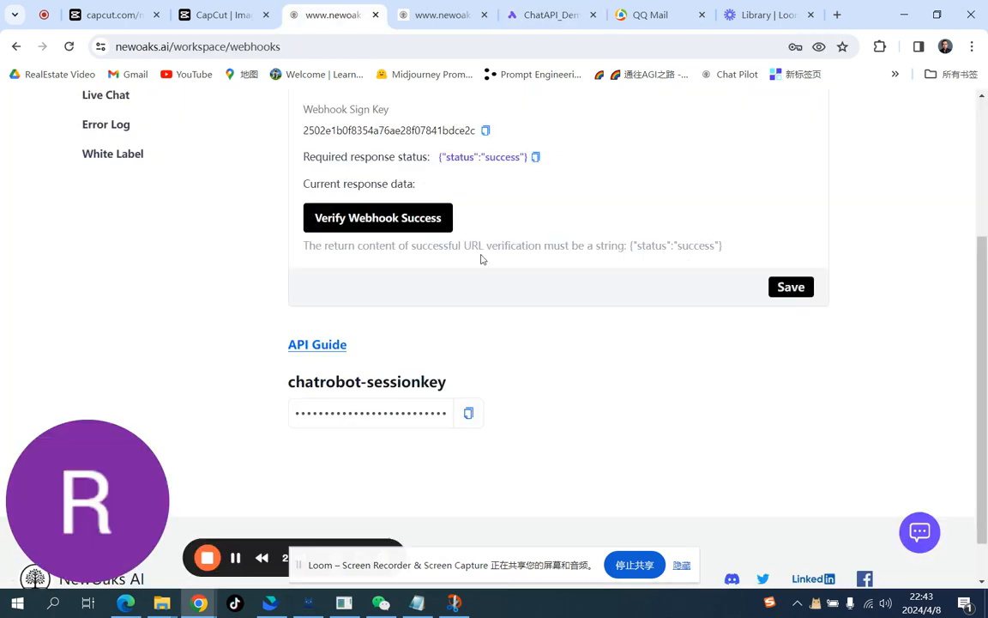
scroll(481, 259, "up", 3)
left_click(474, 130)
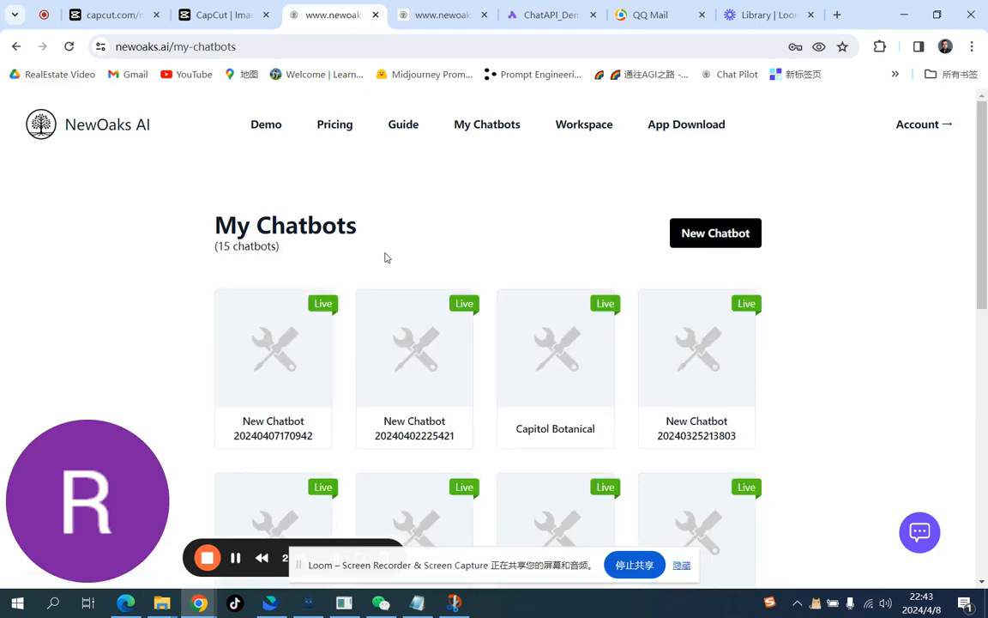
left_click(275, 418)
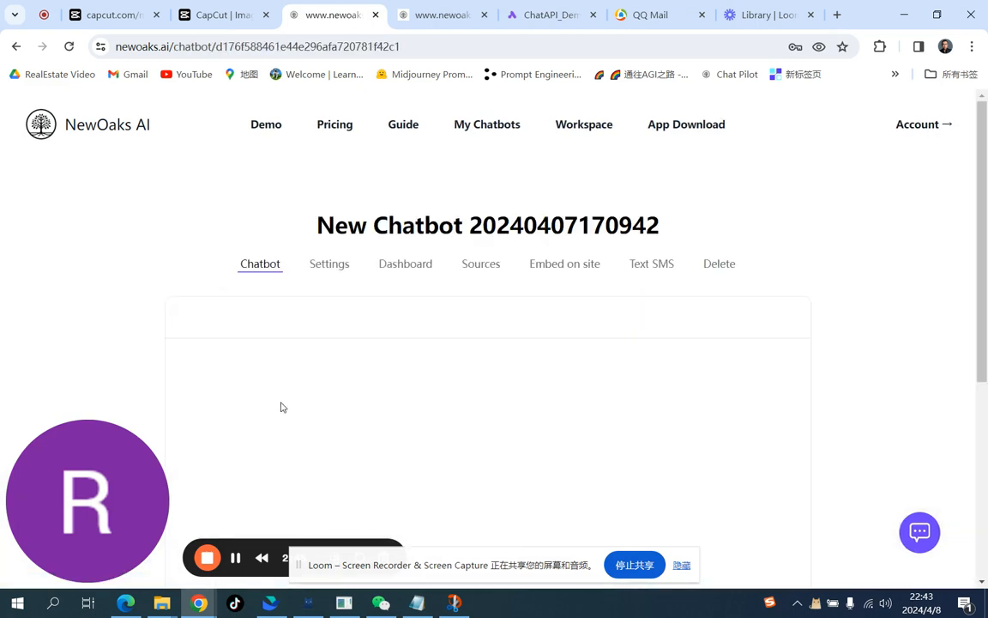
left_click(333, 266)
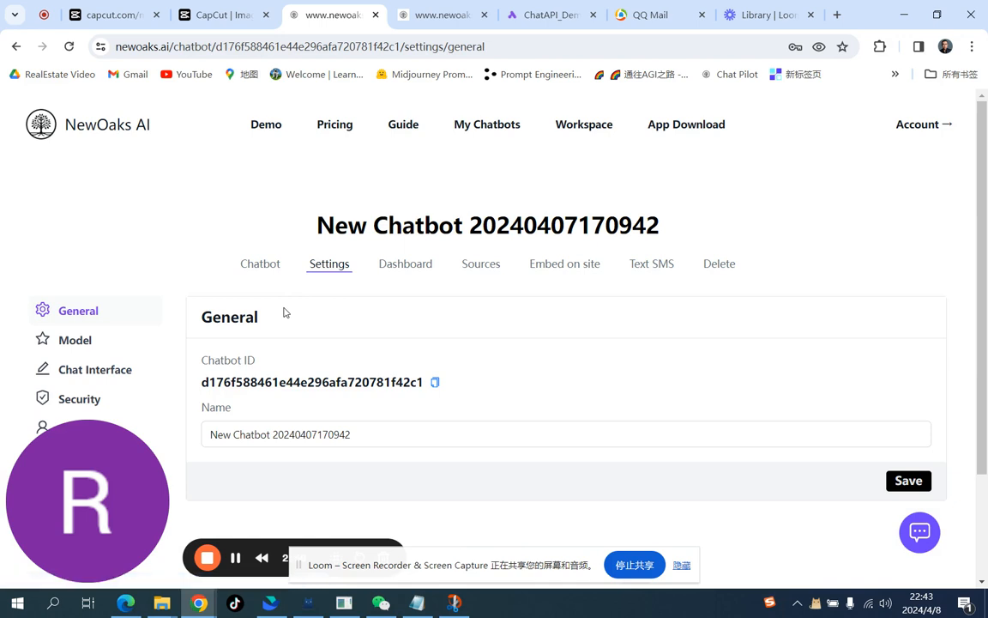
Step: Copy the chatbot's Chatbot ID and paste it as the serialNumber query parameter's value
scroll(284, 311, "down", 2)
left_click(434, 249)
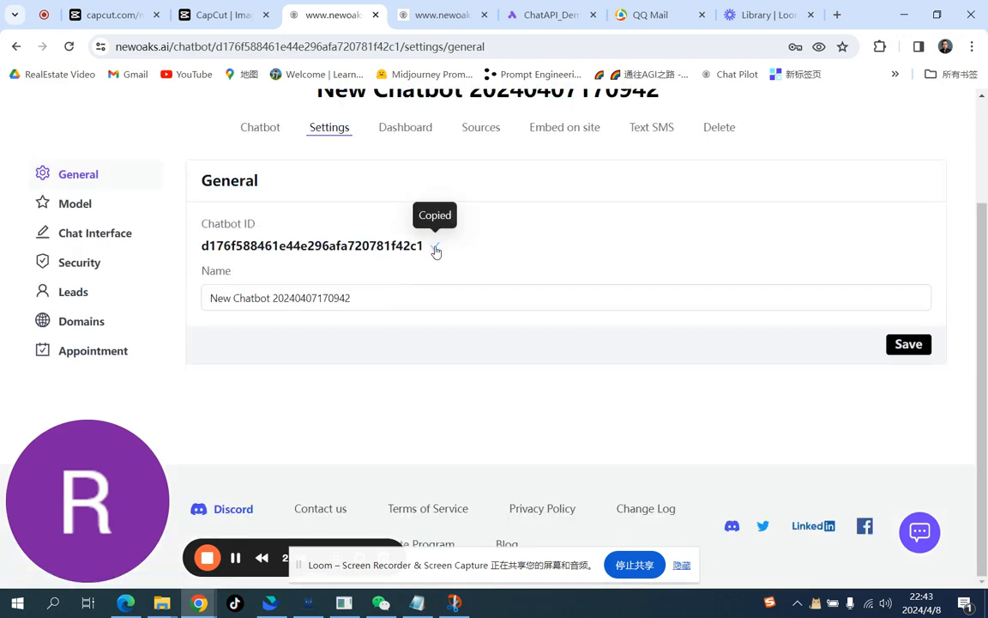
left_click(566, 17)
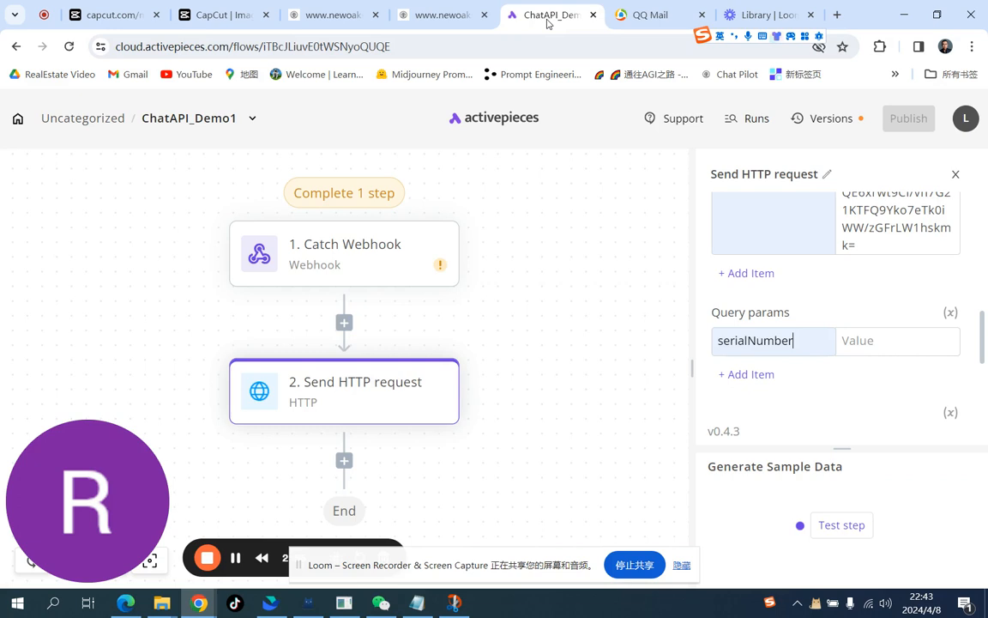
left_click(872, 346)
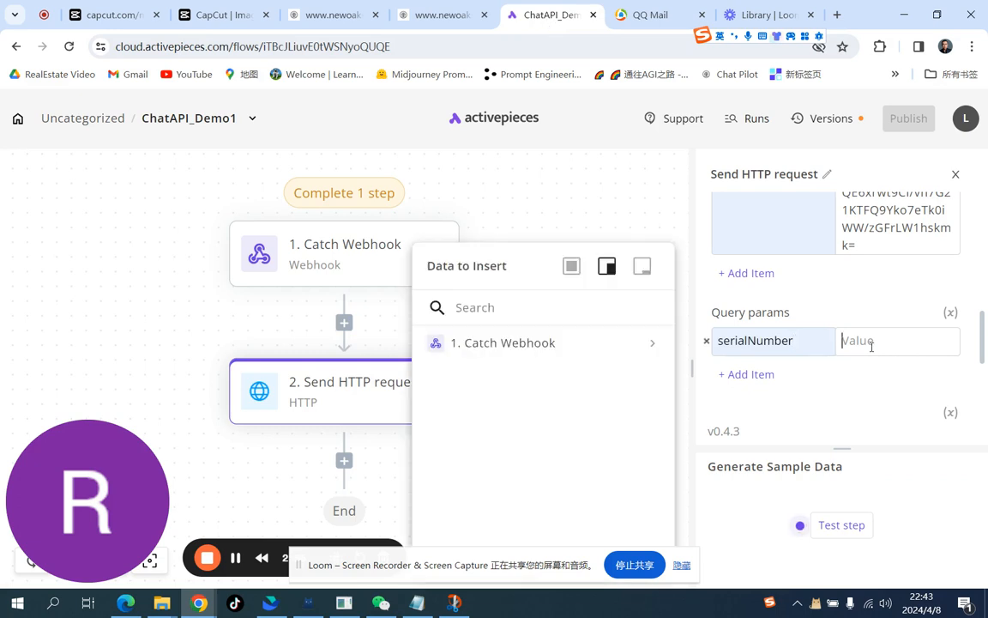
key("ctrl+v")
scroll(872, 348, "down", 1)
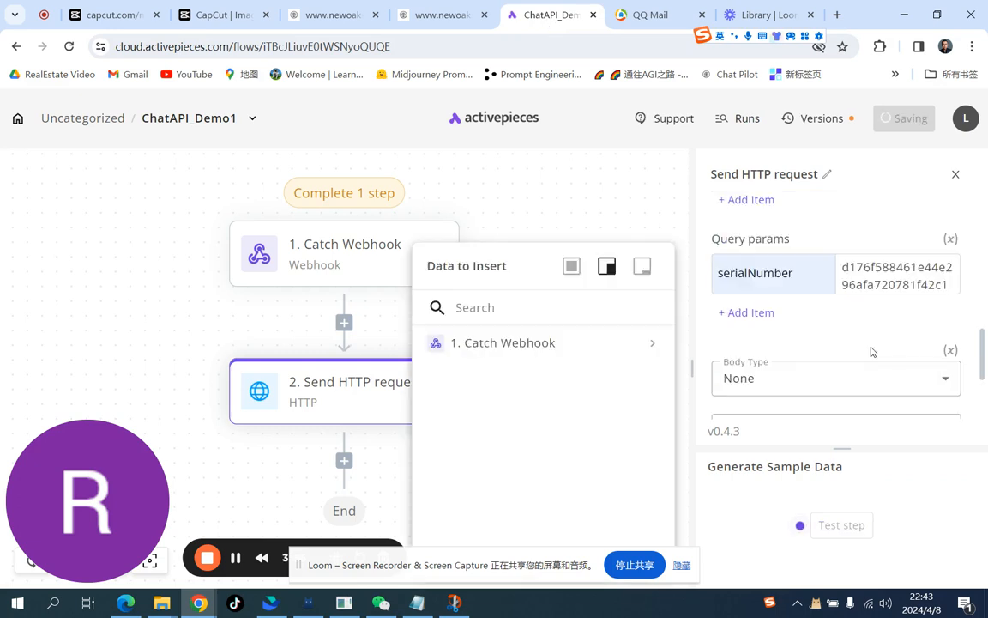
Step: Review the API document's example request and response codes for the GetSession endpoint
scroll(872, 351, "down", 1)
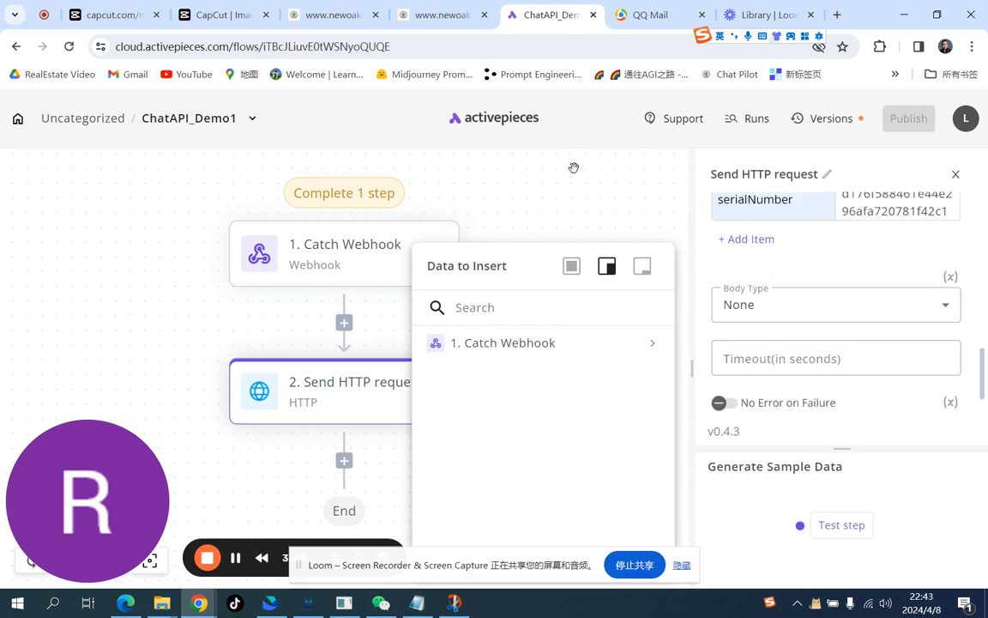
left_click(434, 21)
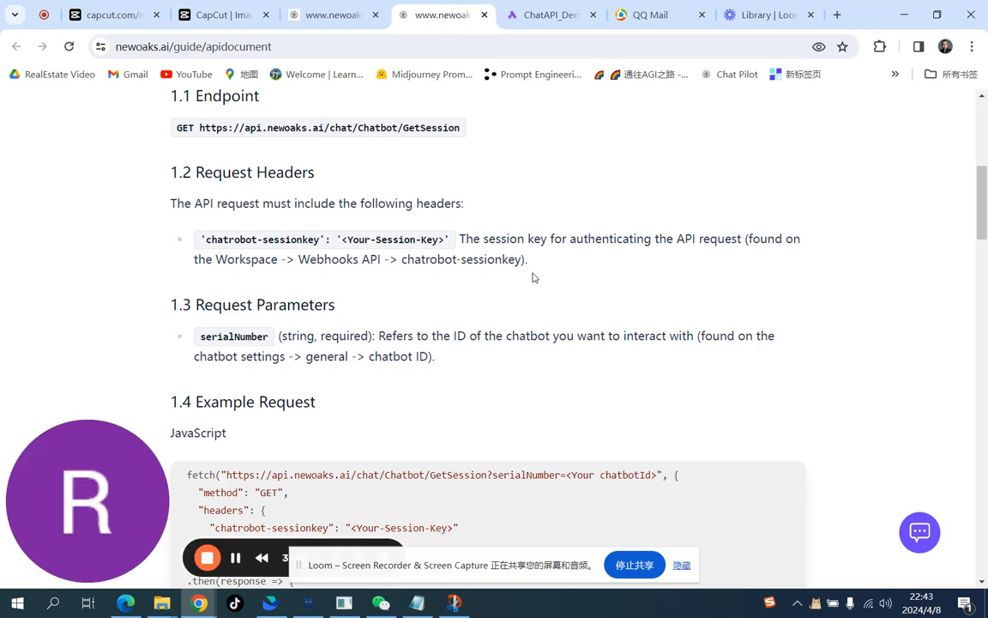
scroll(532, 277, "down", 2)
scroll(532, 277, "down", 4)
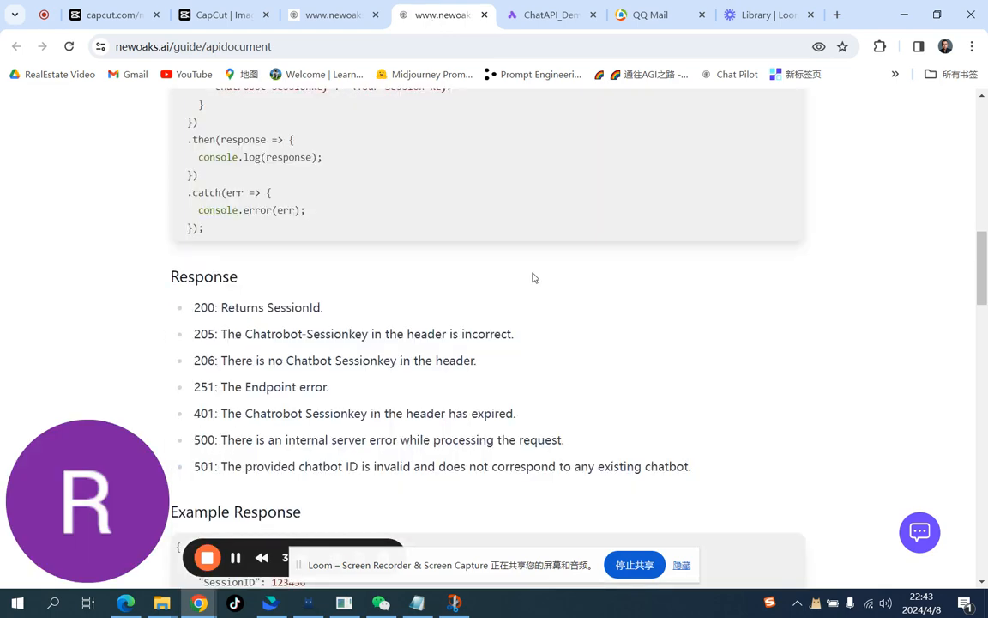
scroll(532, 277, "up", 1)
scroll(532, 277, "up", 2)
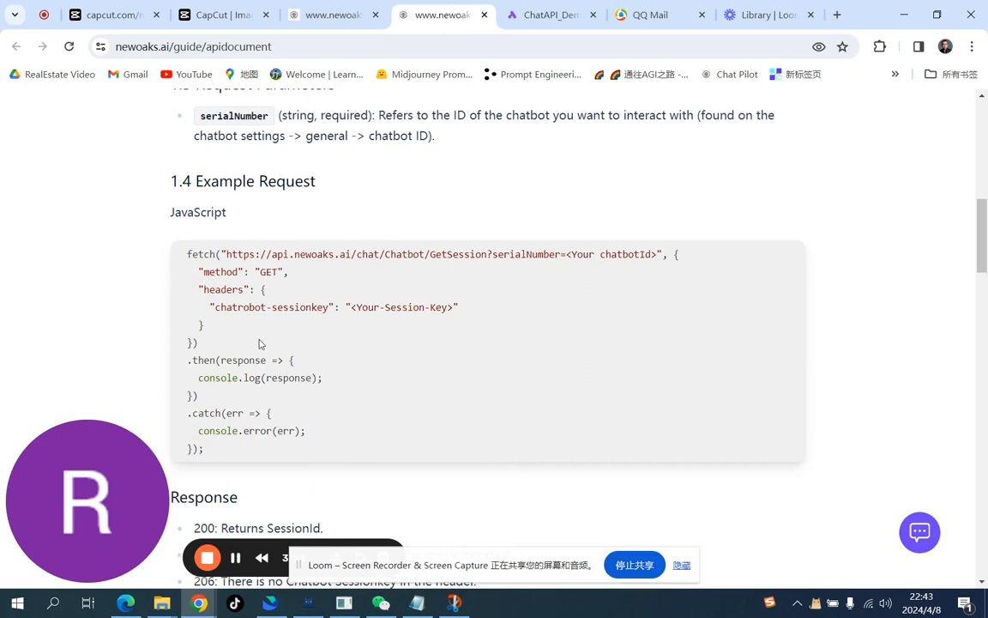
scroll(261, 343, "down", 3)
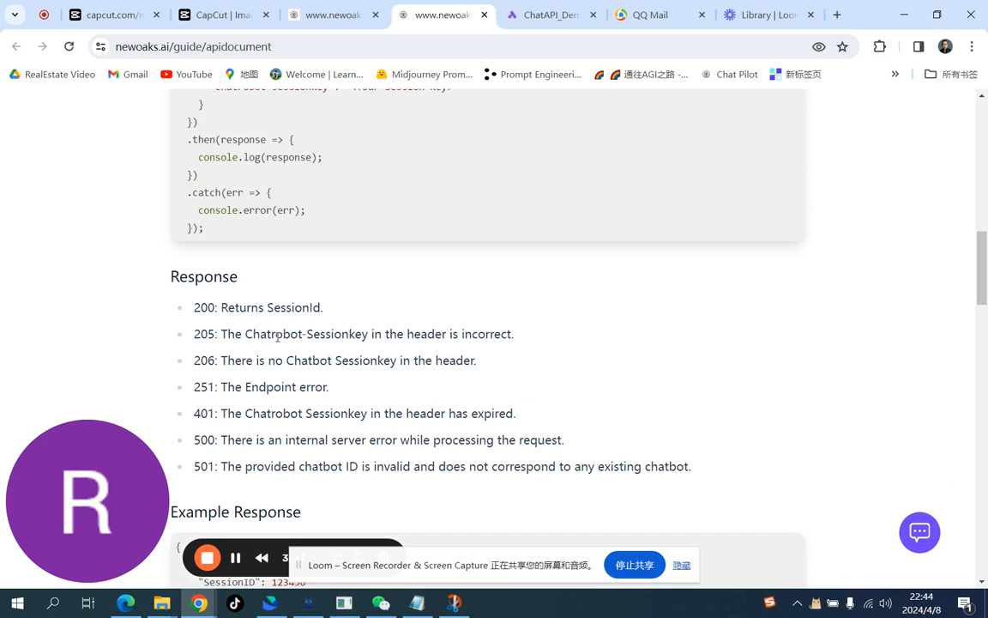
scroll(277, 338, "down", 3)
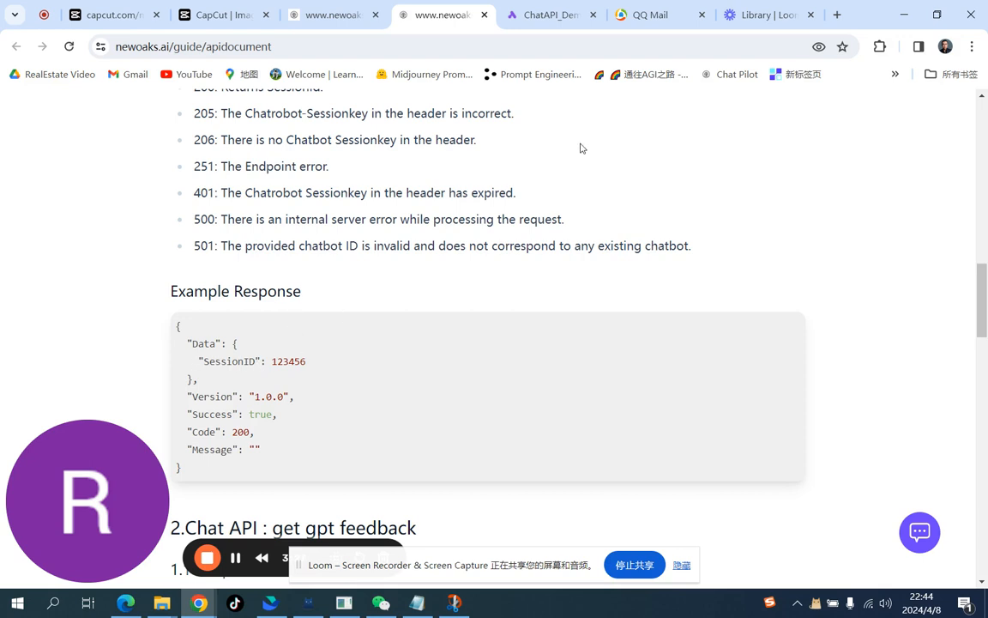
left_click(549, 17)
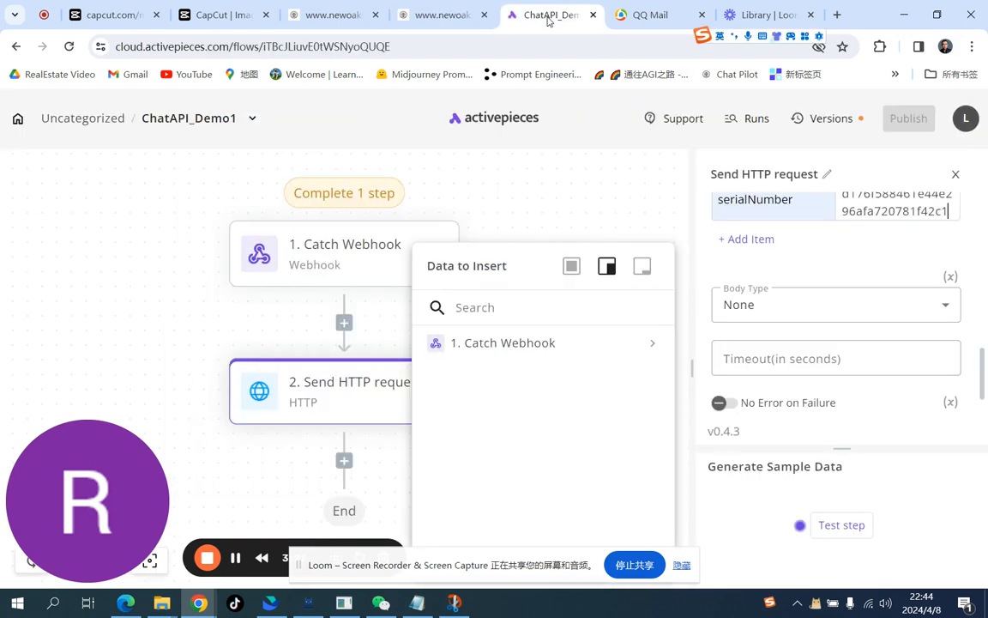
Step: Test the Send HTTP request step and inspect its output
left_click(792, 268)
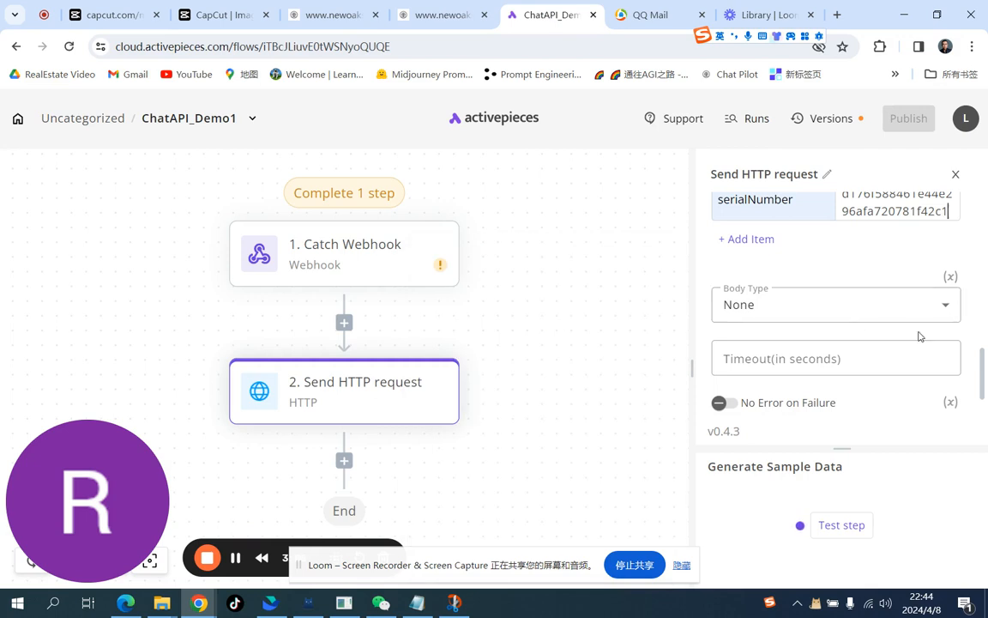
scroll(919, 337, "down", 1)
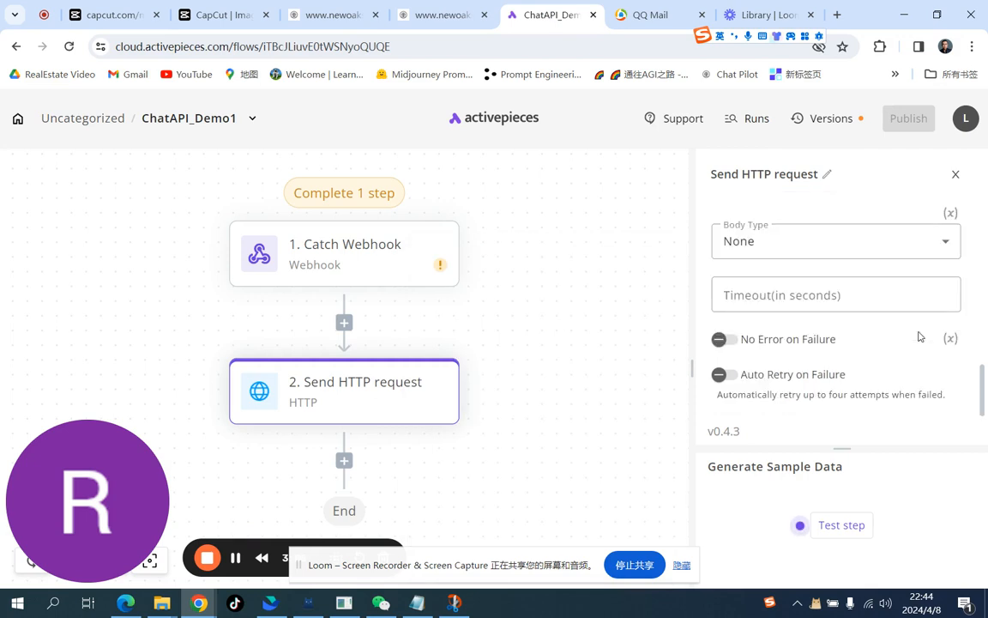
left_click(857, 525)
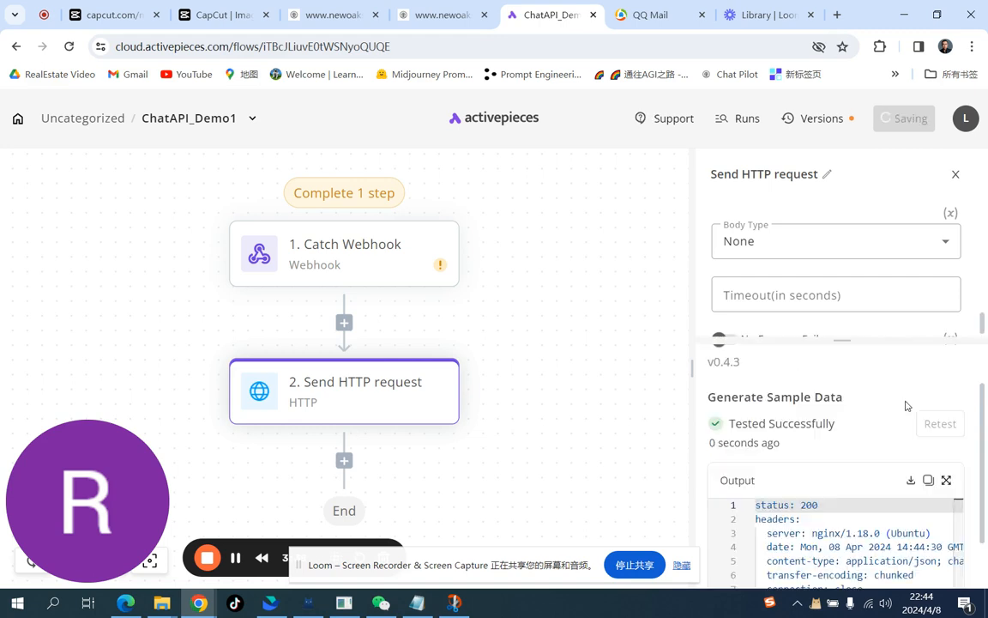
scroll(905, 412, "down", 3)
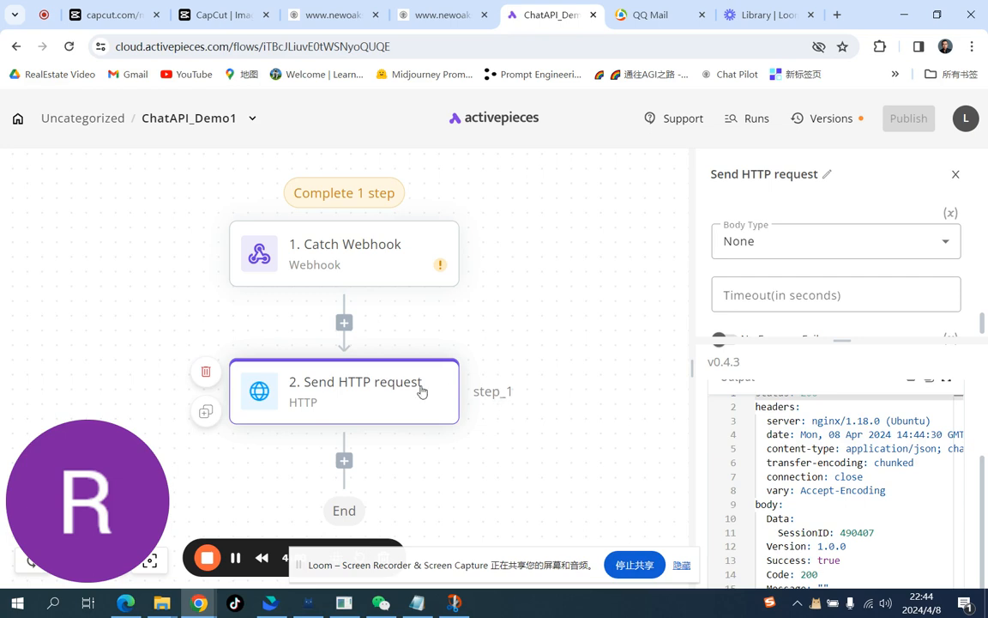
scroll(484, 420, "down", 1)
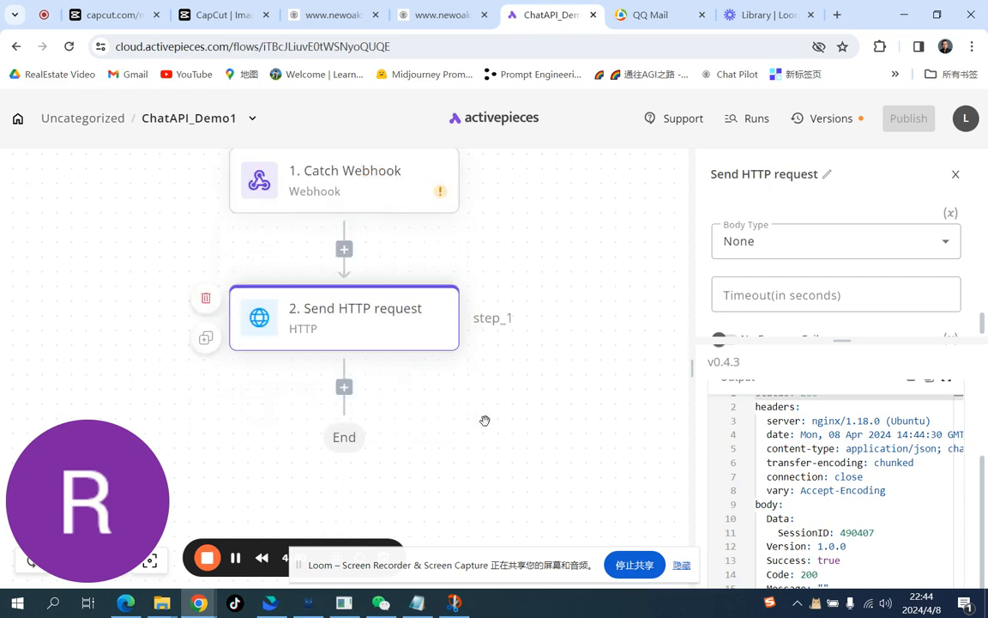
Step: Add a new HTTP Send HTTP request step after the second step
left_click(345, 389)
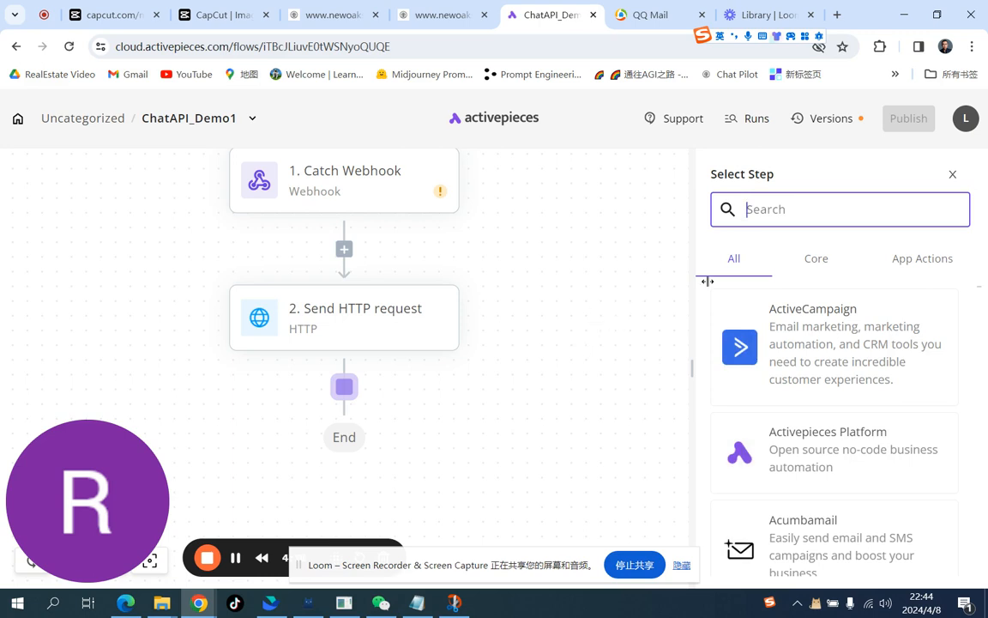
type("sedn ht")
key("BackSpace")
key("BackSpace")
key("BackSpace")
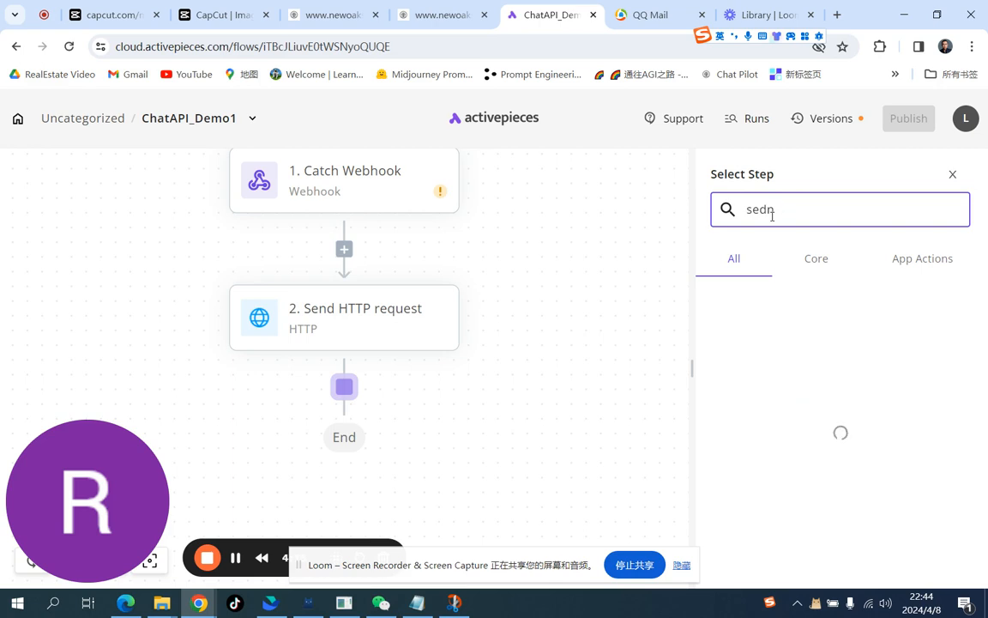
key("BackSpace")
key("BackSpace")
type("ndhttp")
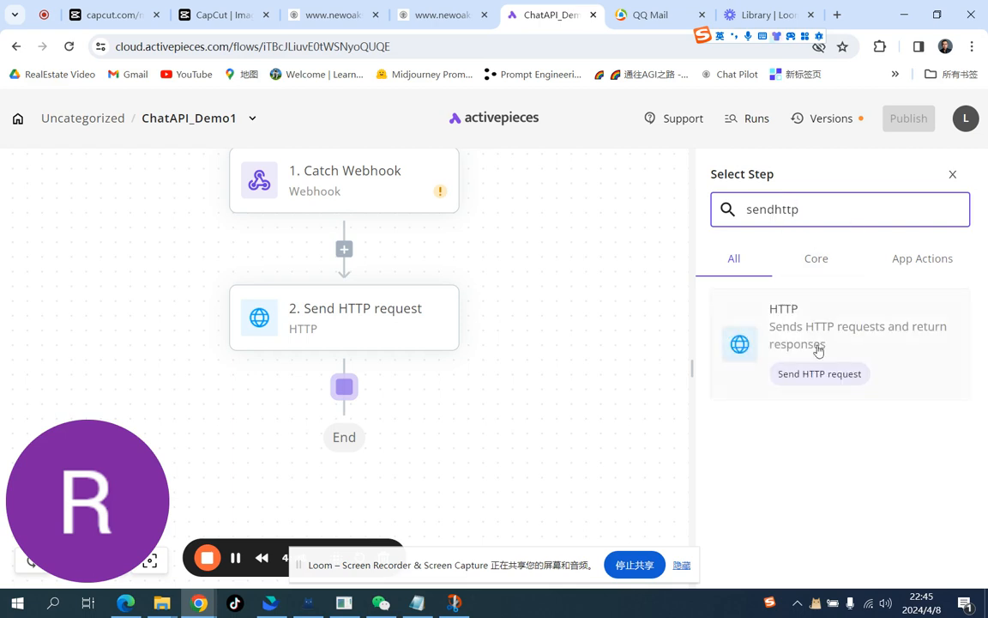
left_click(819, 373)
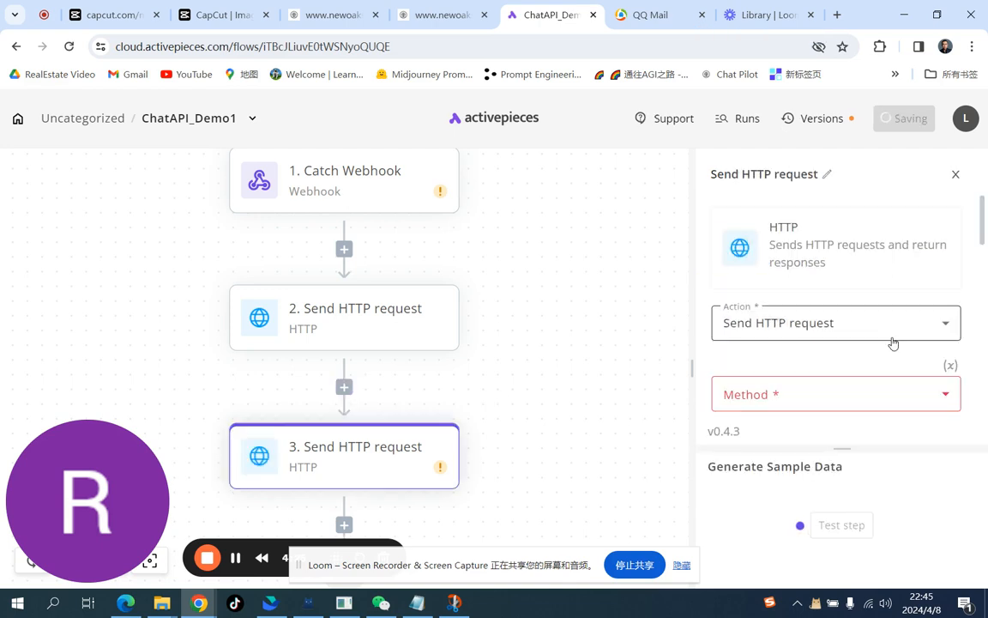
Step: Set the new step's method to POST
left_click(799, 399)
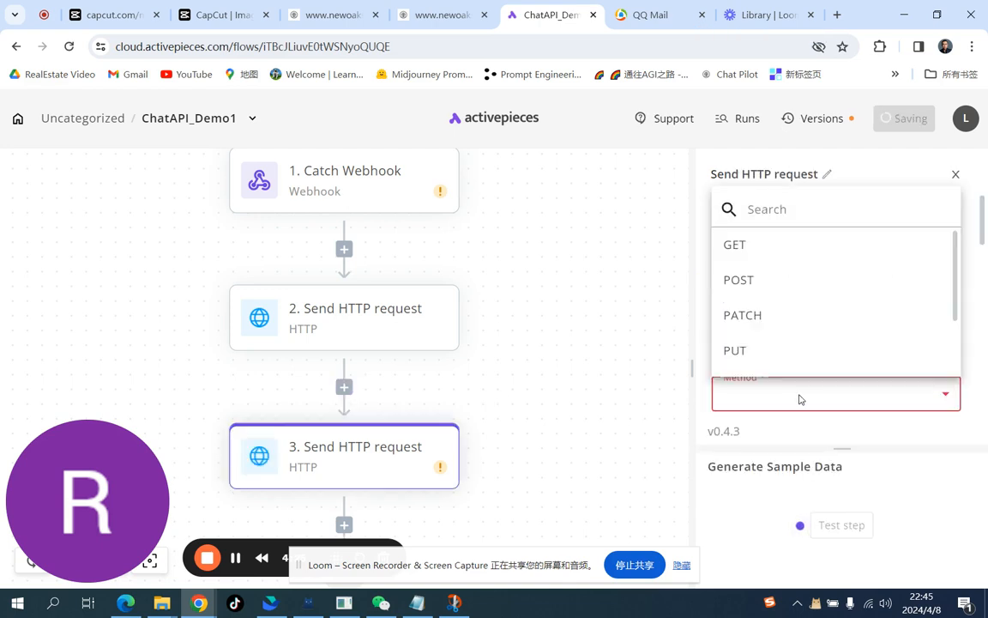
left_click(767, 285)
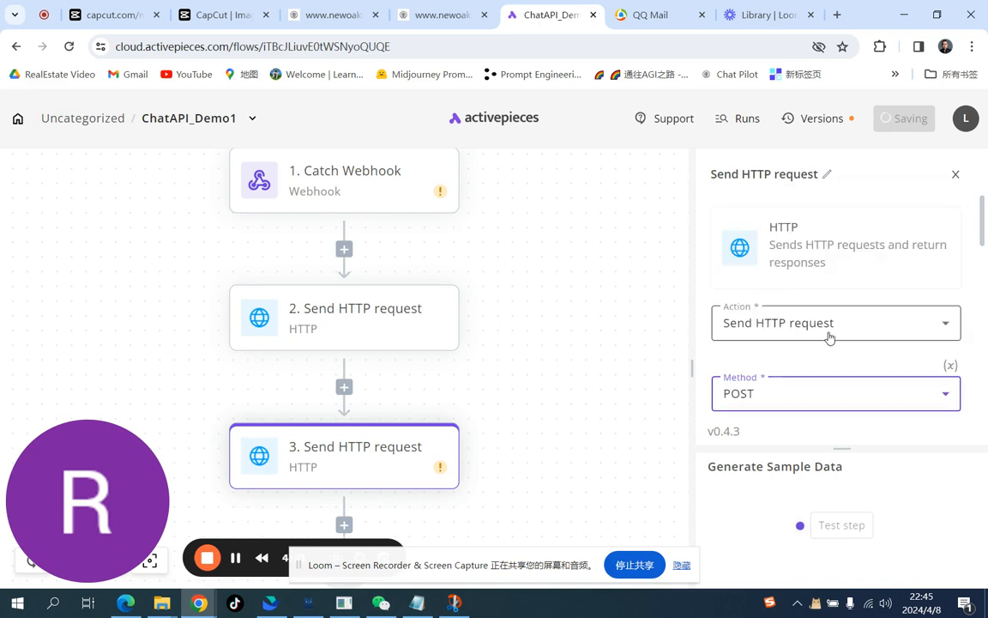
scroll(829, 337, "down", 1)
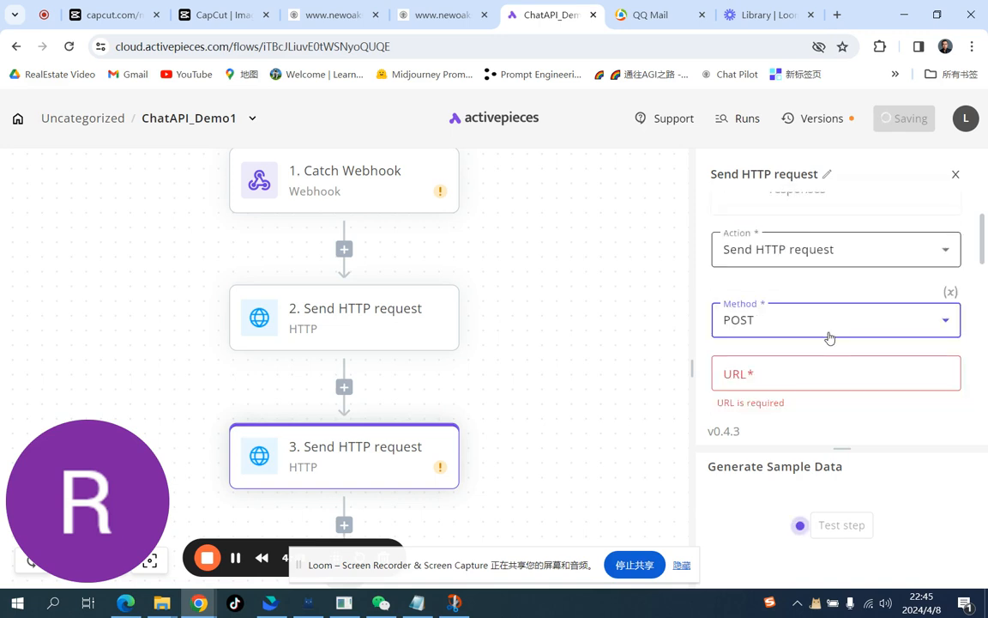
Step: Copy the ClientAsk endpoint URL from the API document and paste it as the new step's URL
left_click(460, 19)
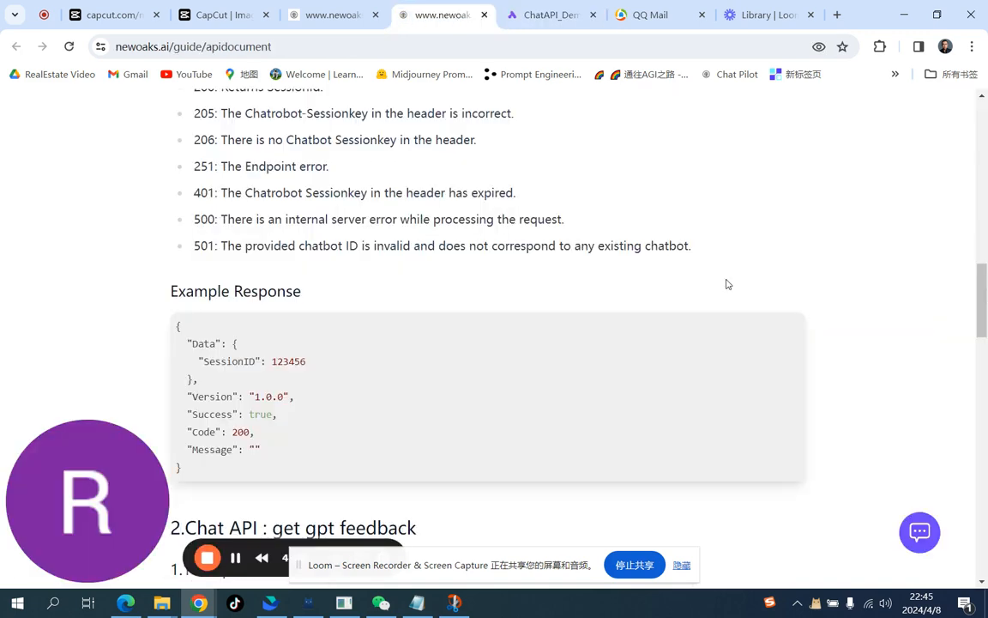
scroll(726, 284, "down", 1)
scroll(726, 284, "down", 2)
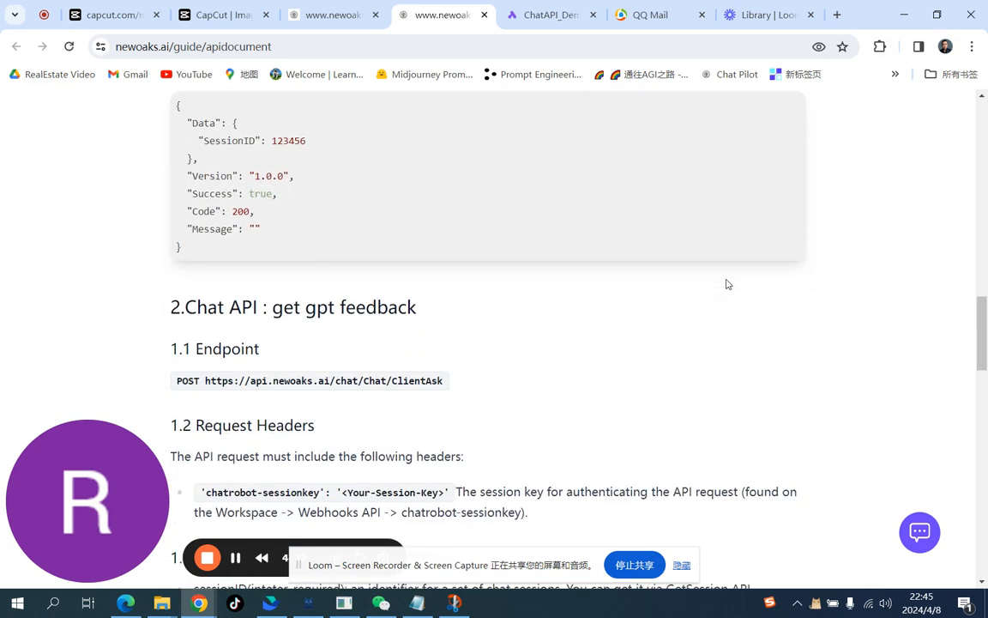
left_click_drag(443, 384, 206, 378)
key("ctrl+c")
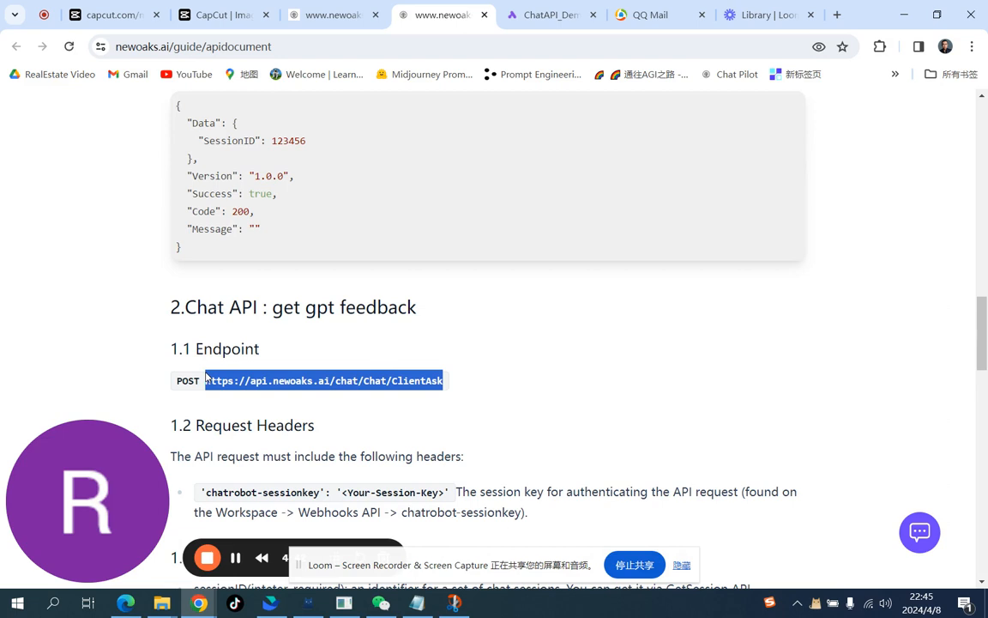
left_click(556, 16)
left_click(807, 372)
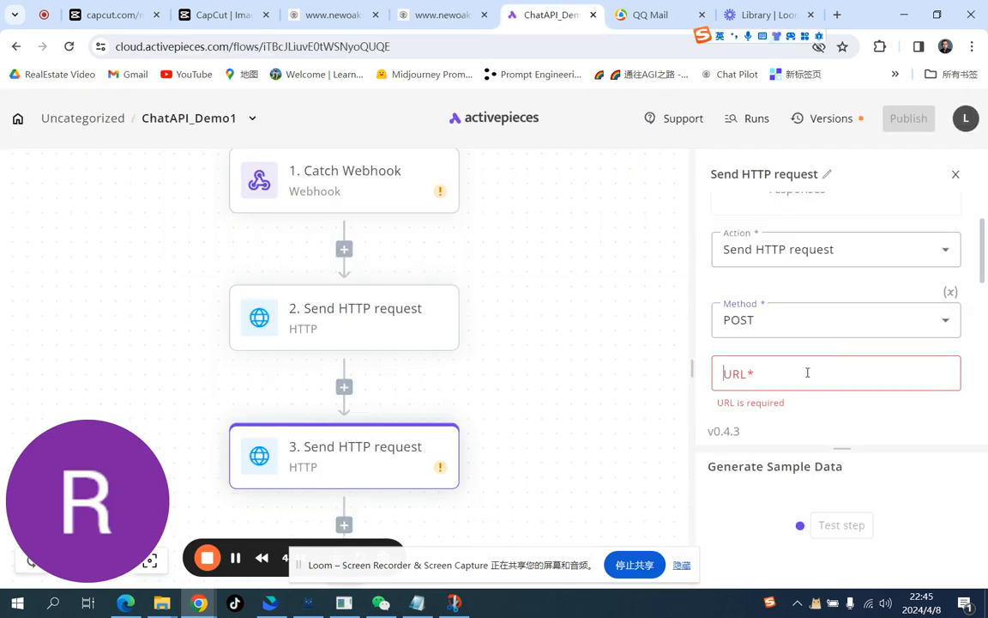
key("ctrl+v")
scroll(807, 372, "down", 2)
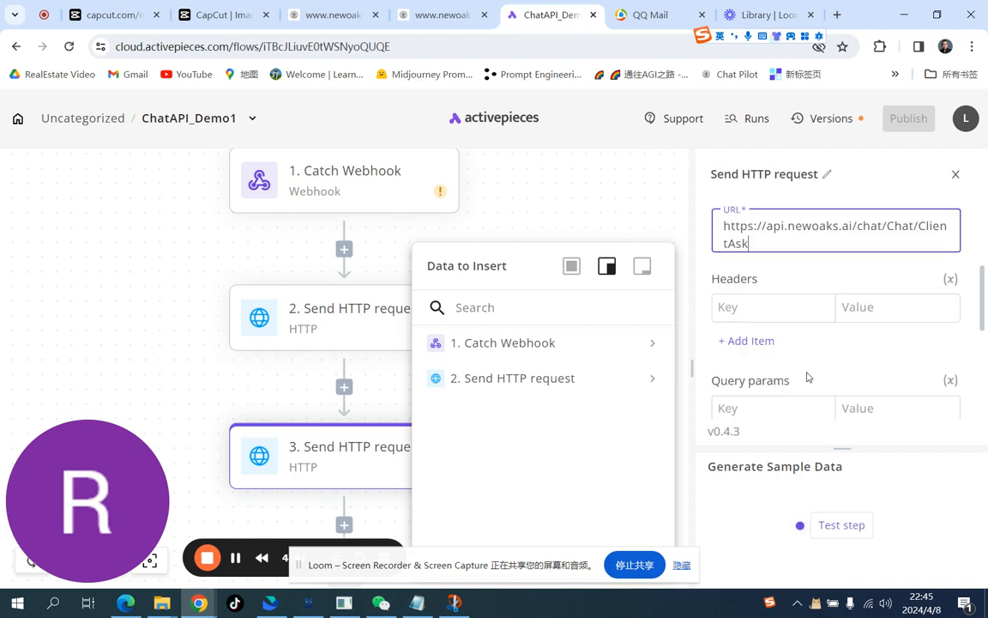
Step: Add a chatrobot-sessionkey header key and copy the session key from the workspace's Webhooks API page
left_click(764, 306)
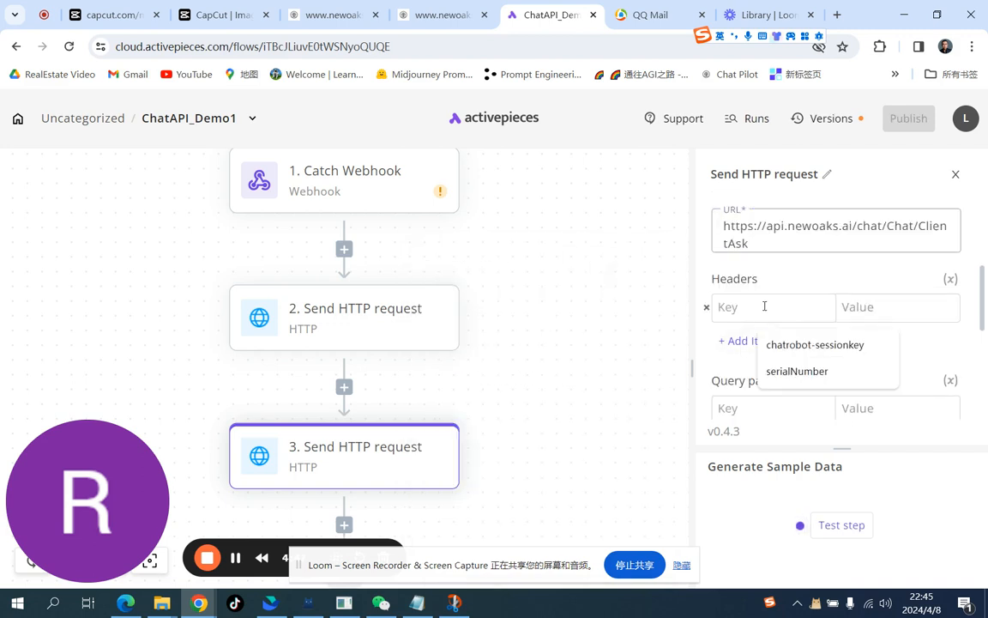
left_click(802, 346)
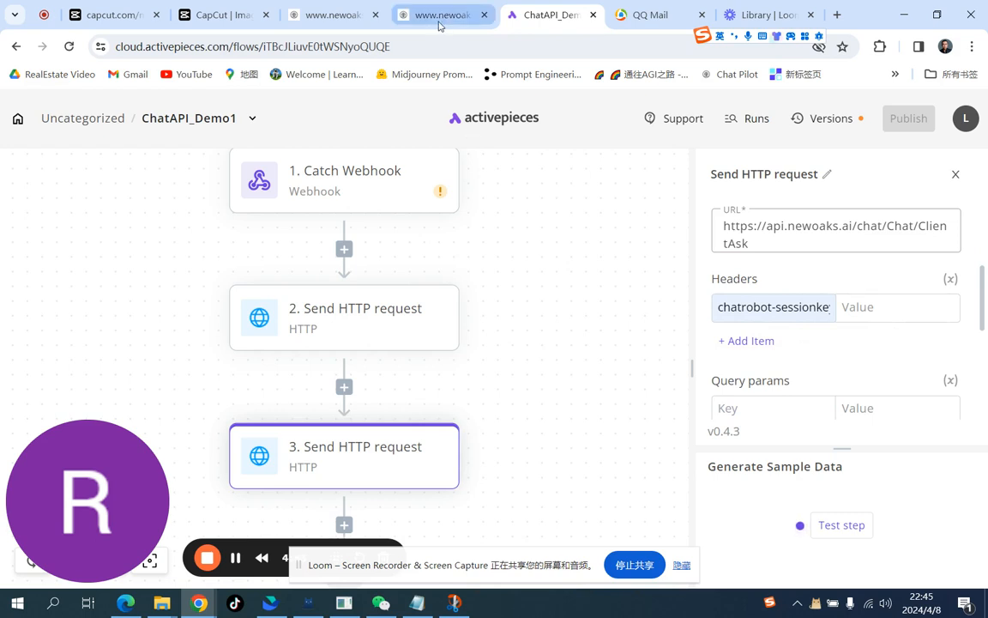
left_click(333, 15)
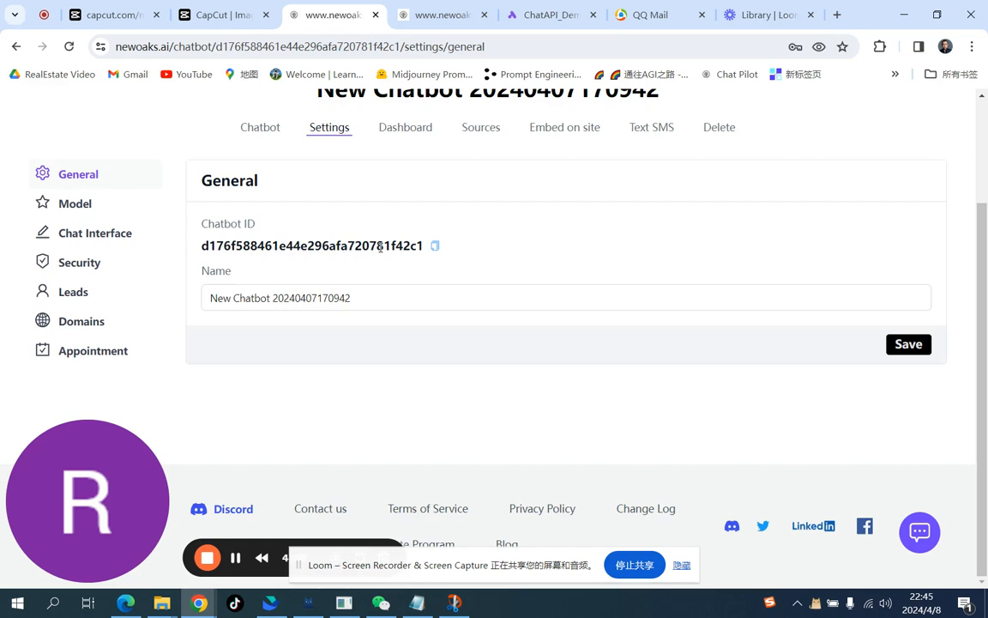
scroll(380, 247, "up", 3)
left_click(580, 128)
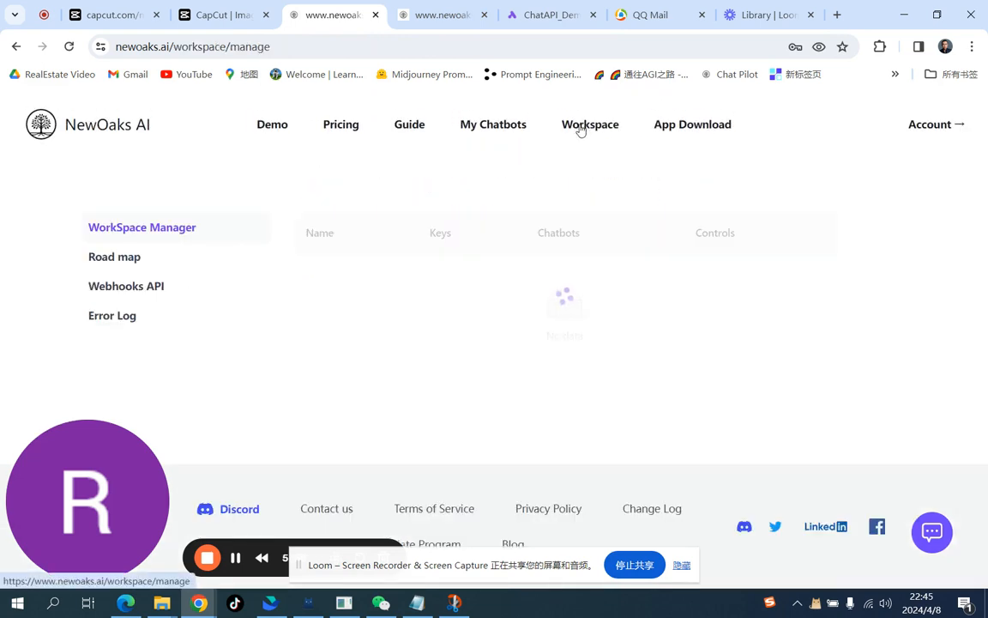
left_click(143, 289)
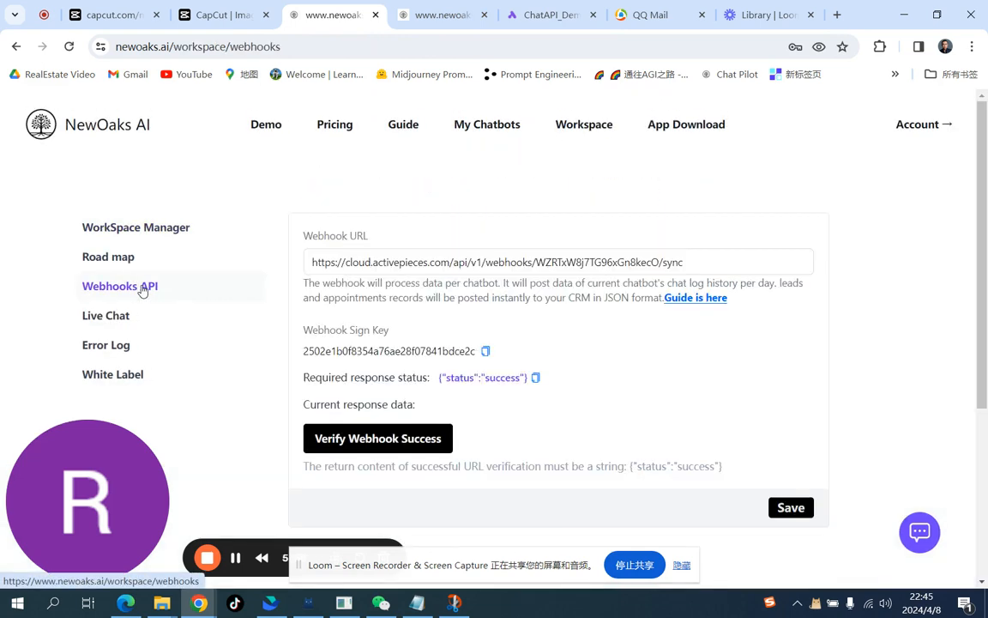
scroll(800, 302, "down", 2)
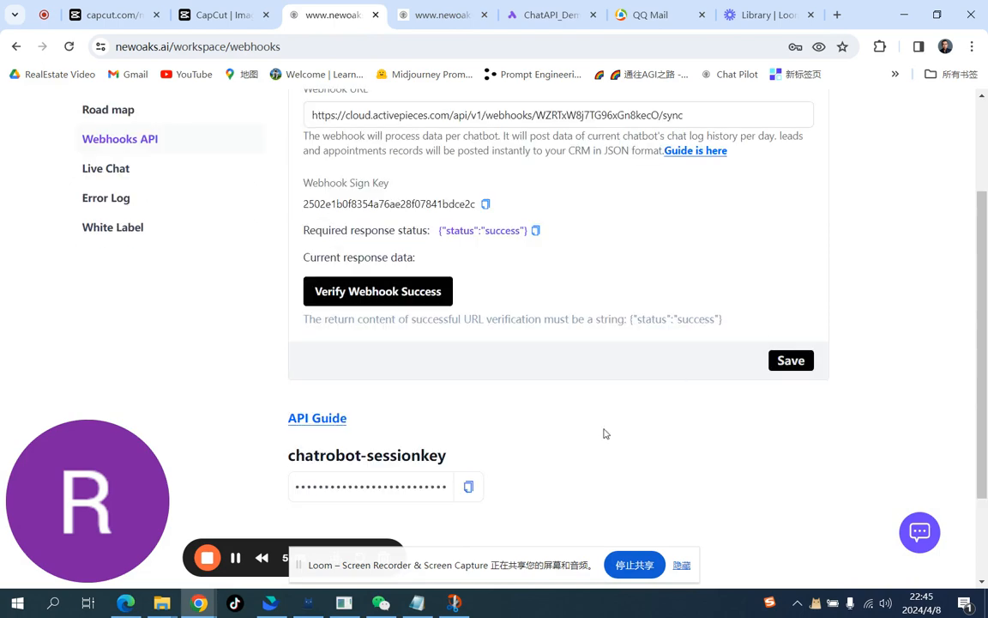
left_click(468, 487)
Step: Paste the copied session key as the chatrobot-sessionkey header value of the new step
left_click(559, 24)
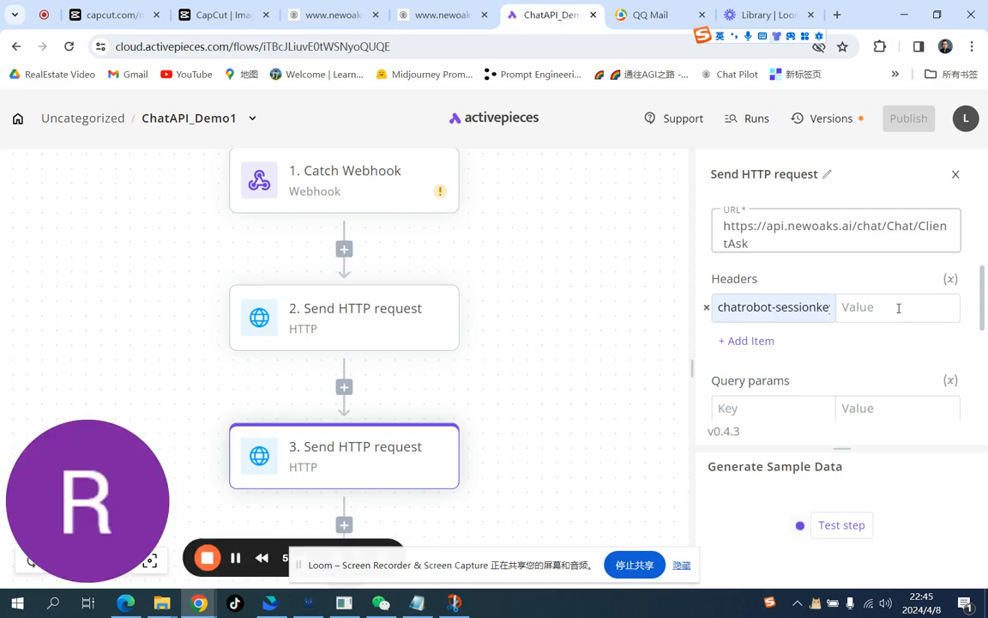
left_click(899, 308)
key("ctrl+v")
scroll(899, 312, "down", 3)
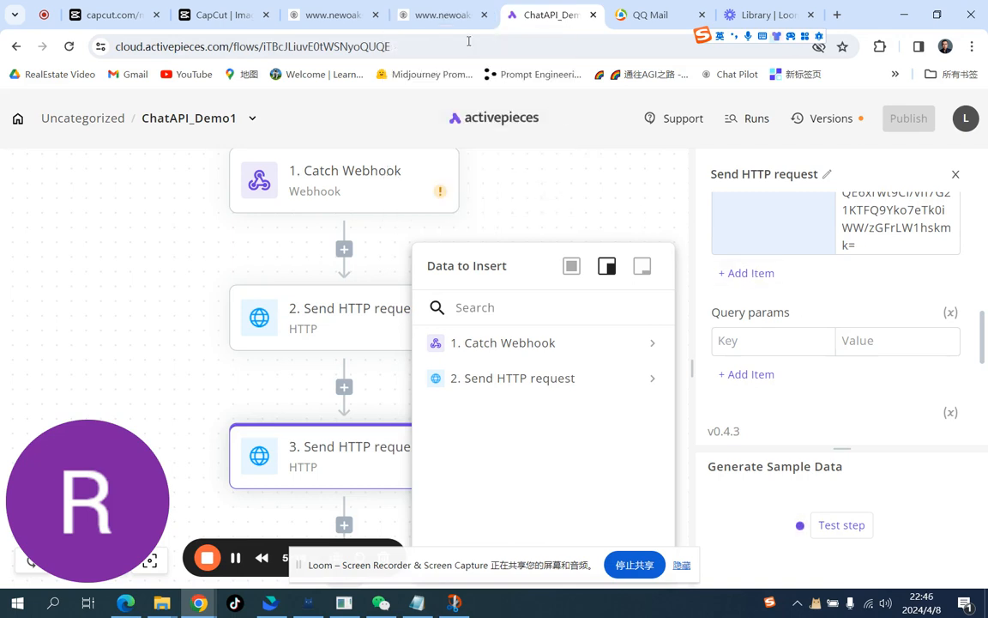
Step: Review the ClientAsk request parameters and example in the API document
left_click(438, 16)
scroll(521, 380, "down", 3)
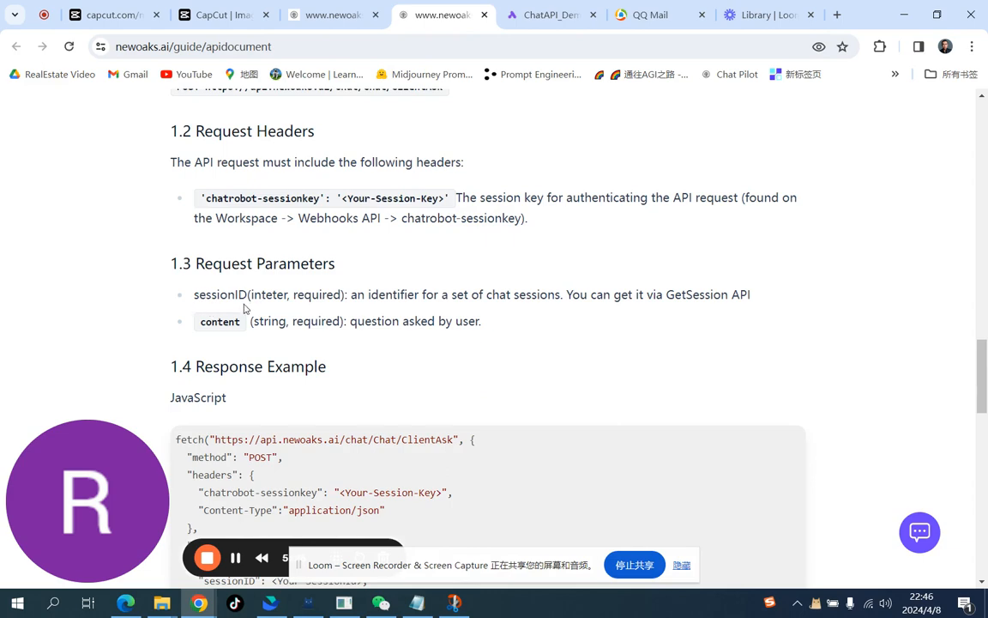
scroll(243, 308, "up", 5)
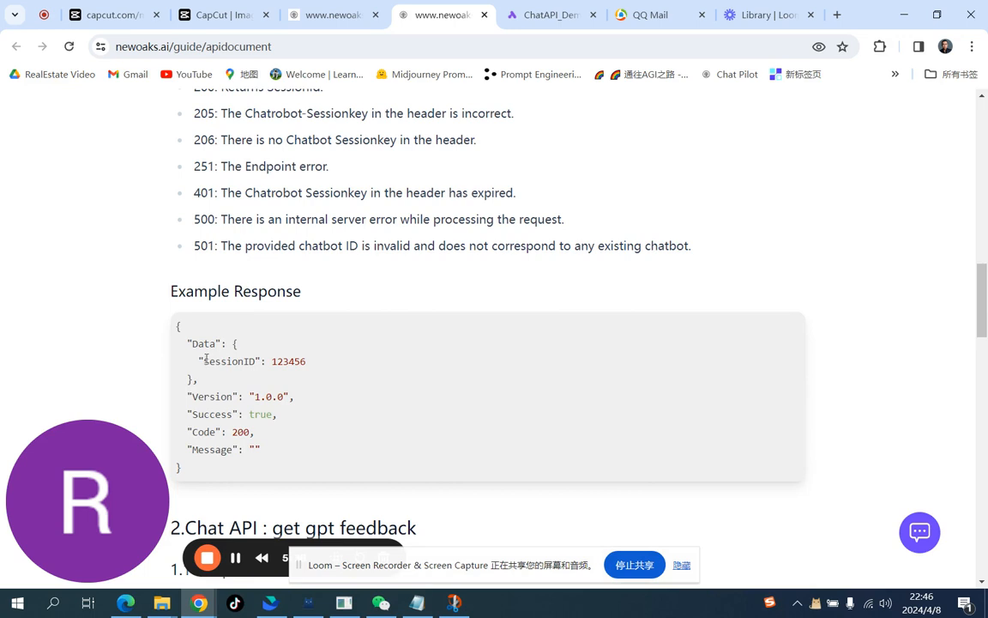
left_click(541, 16)
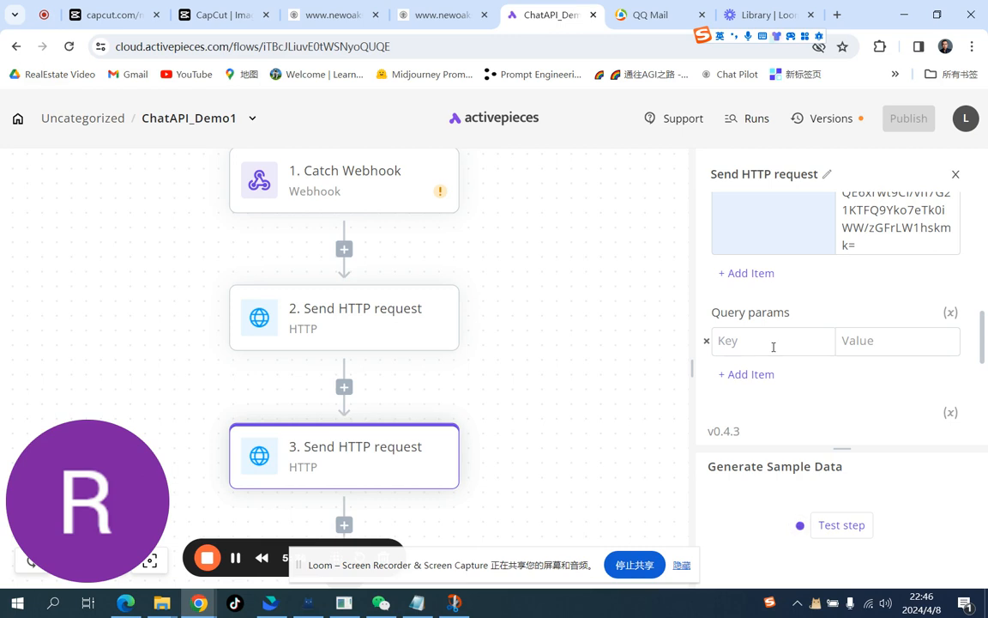
Step: Set the new step's request body type to JSON
scroll(773, 346, "down", 3)
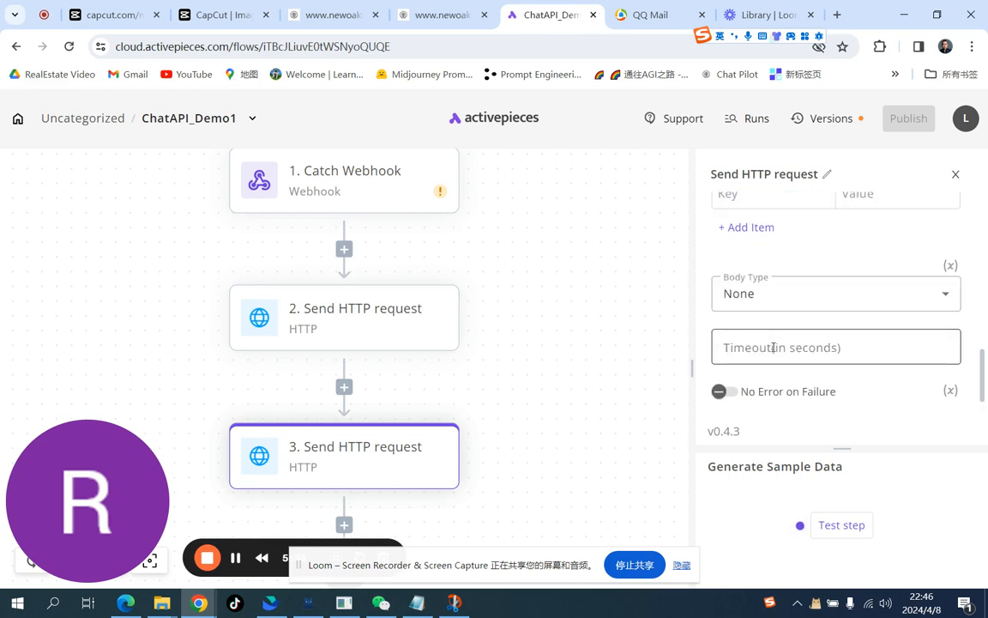
scroll(773, 347, "down", 1)
scroll(773, 346, "up", 4)
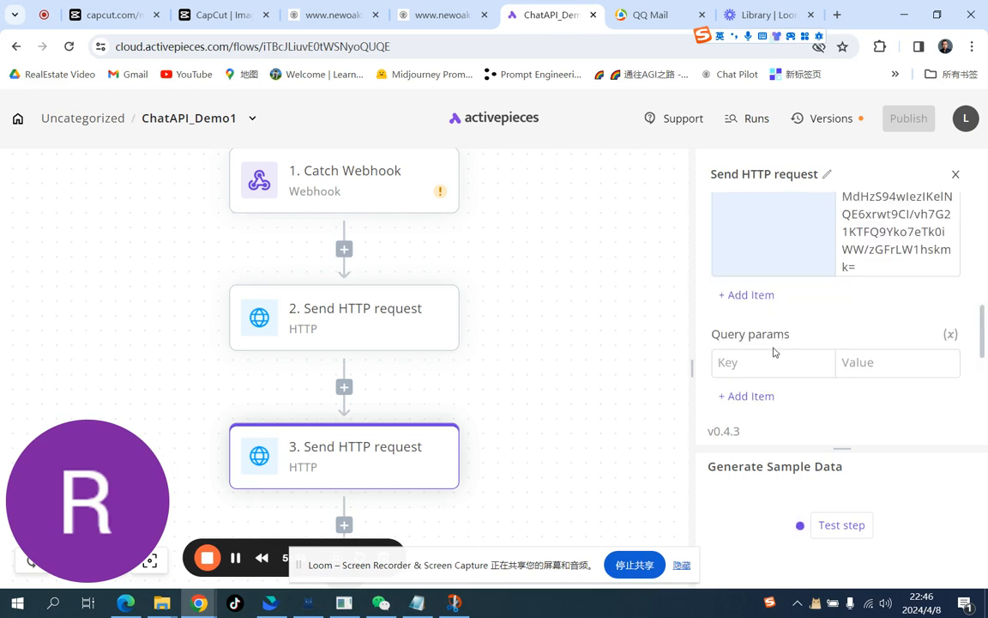
scroll(773, 352, "down", 2)
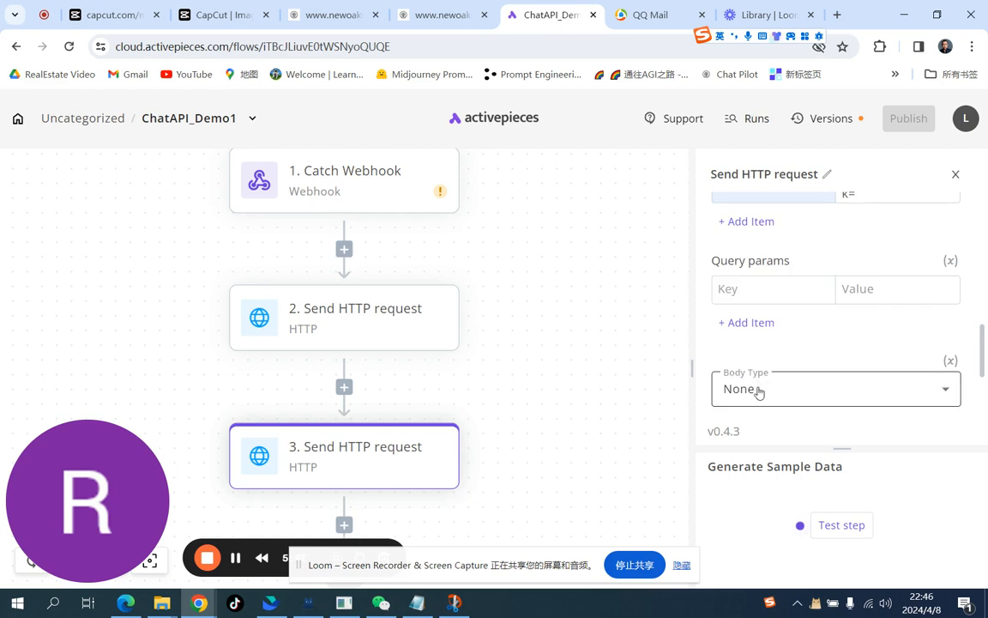
left_click(942, 392)
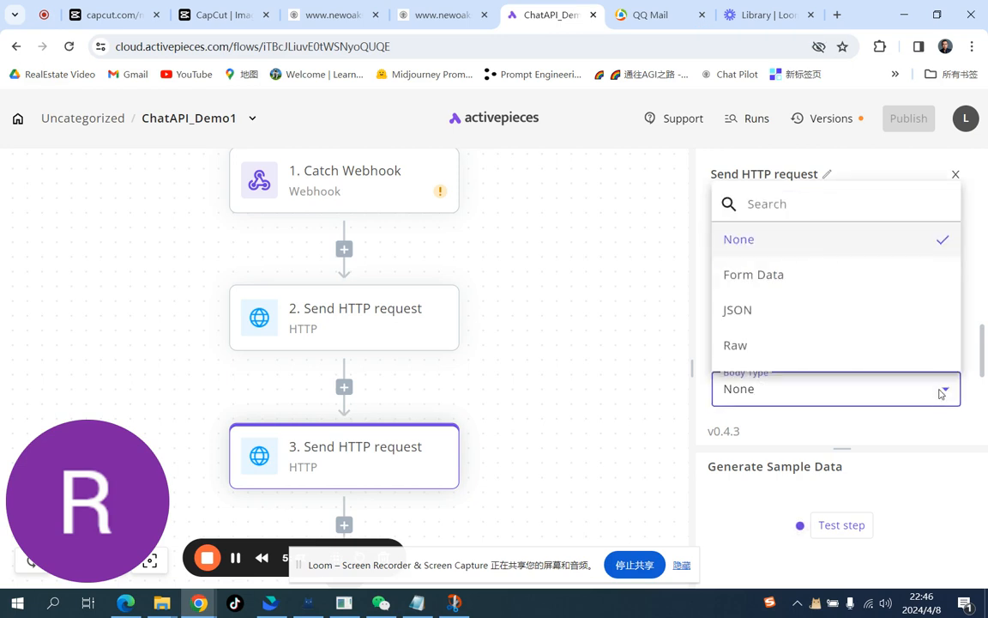
left_click(754, 319)
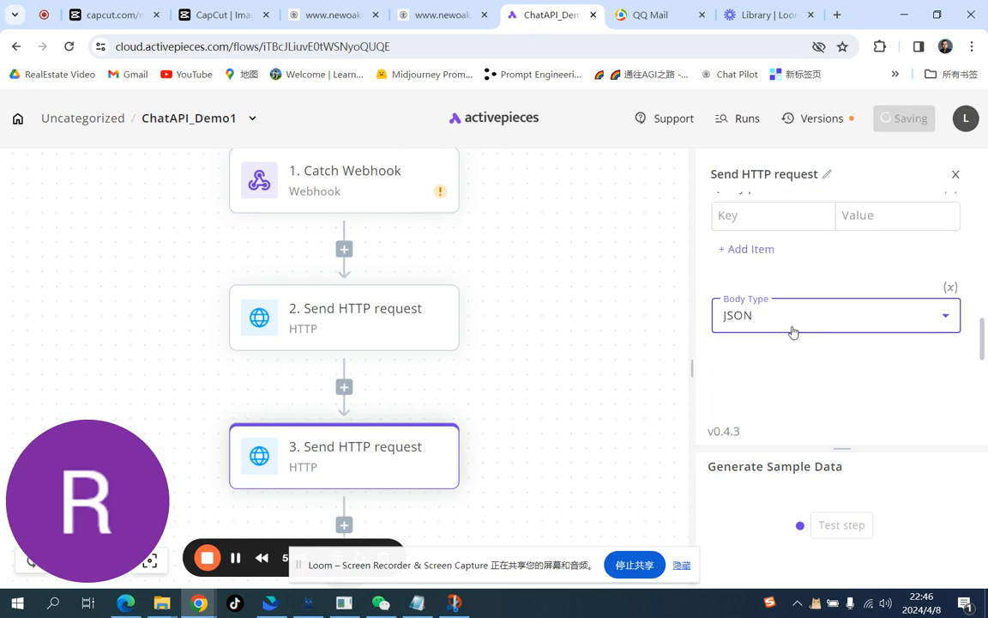
Step: Start the JSON body with a "sesssionid" key
left_click(765, 411)
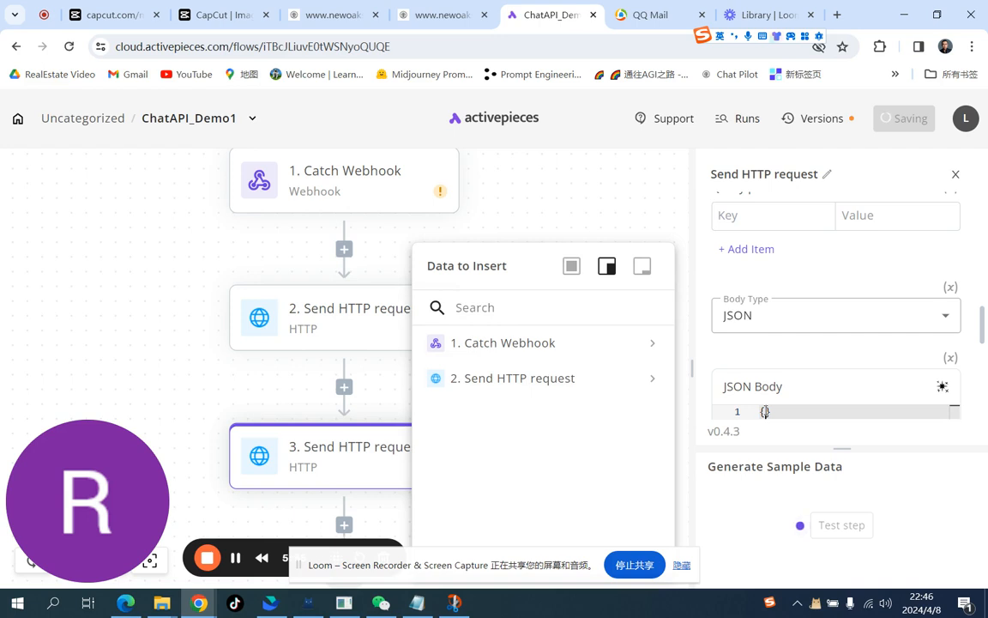
type("\"")
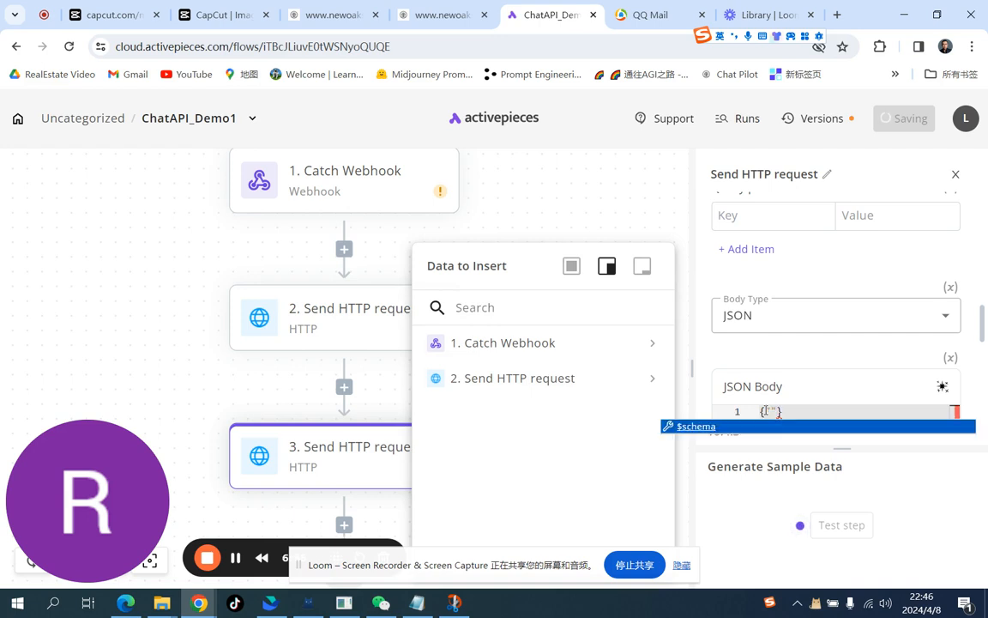
key("shift")
key("Escape")
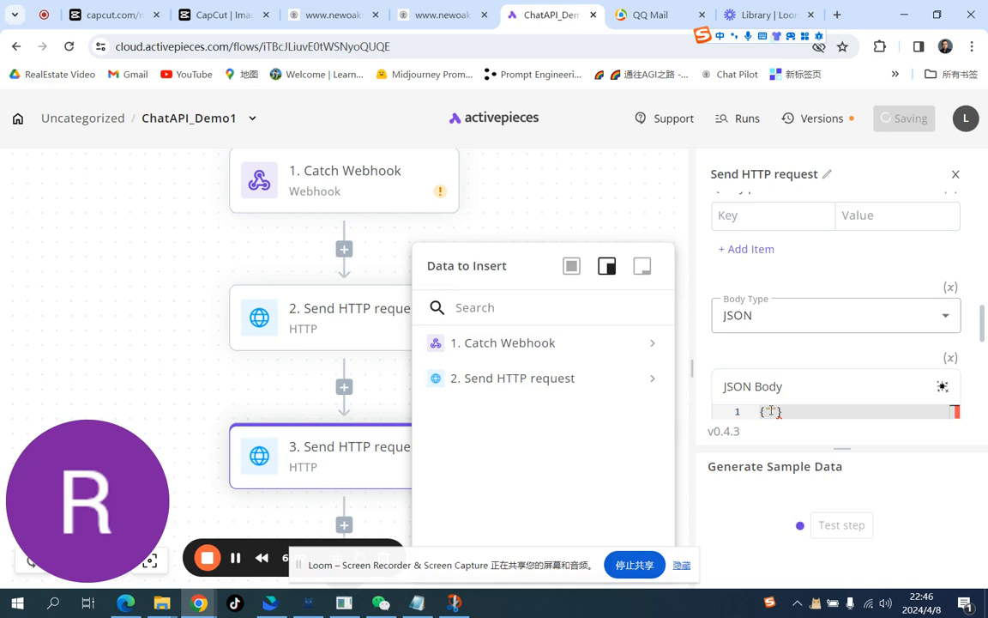
type("se")
key("shift")
type("ssionid\"")
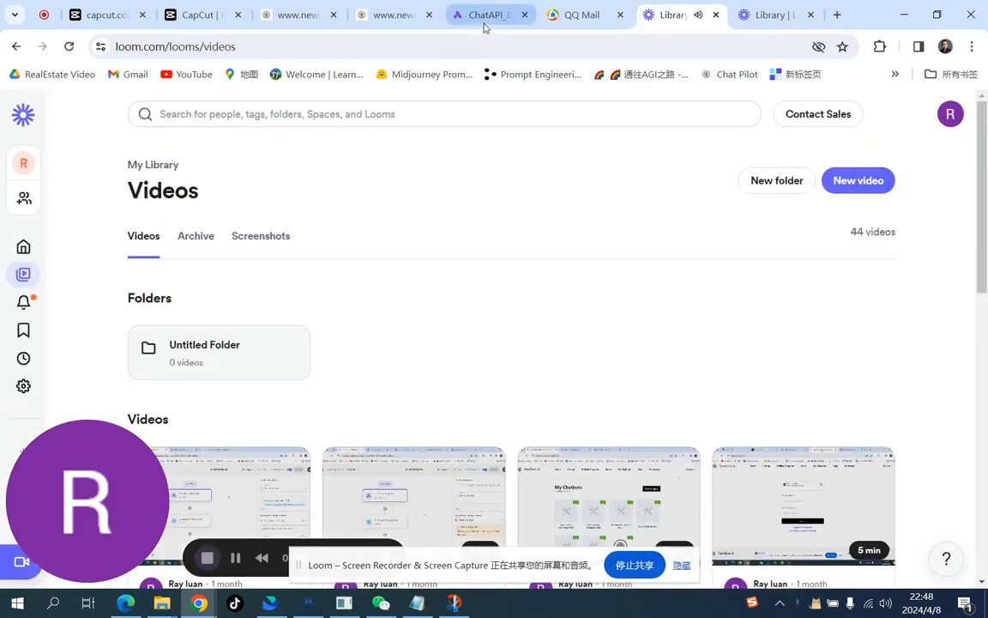
Step: Rename the second step to "create session"
left_click(485, 17)
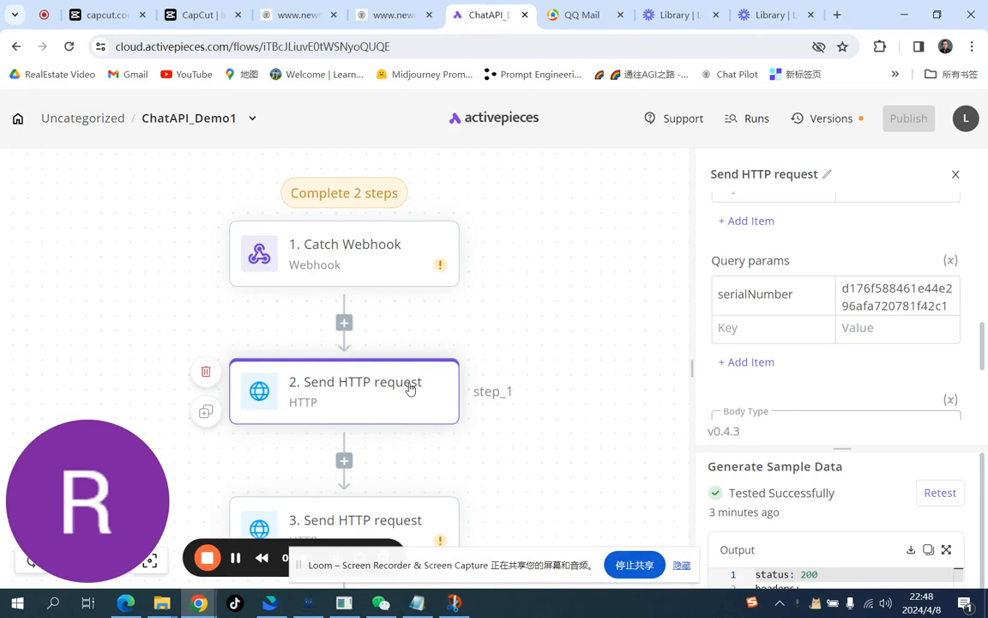
left_click(827, 175)
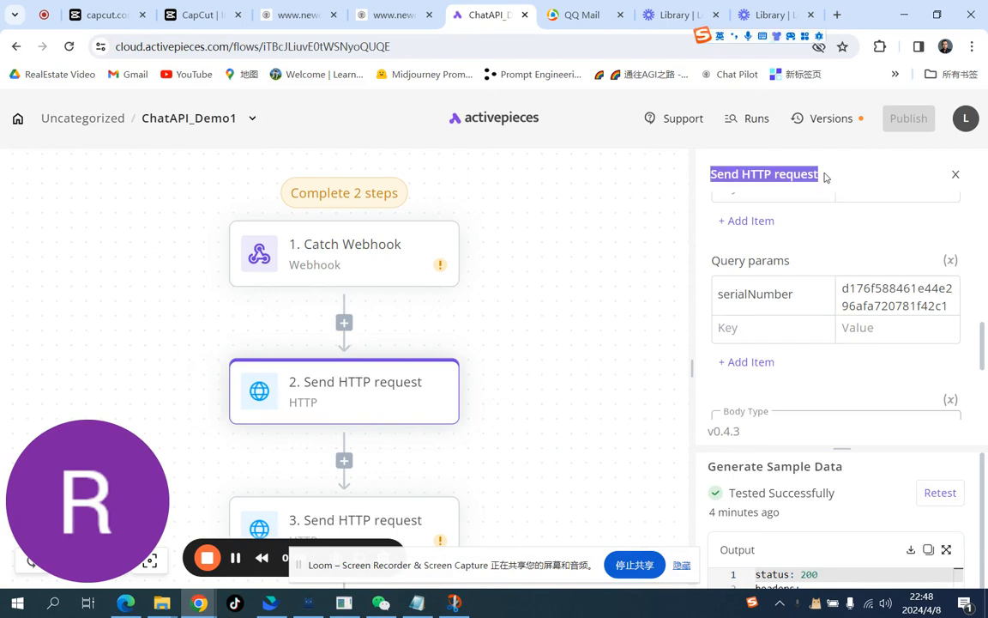
type("cr")
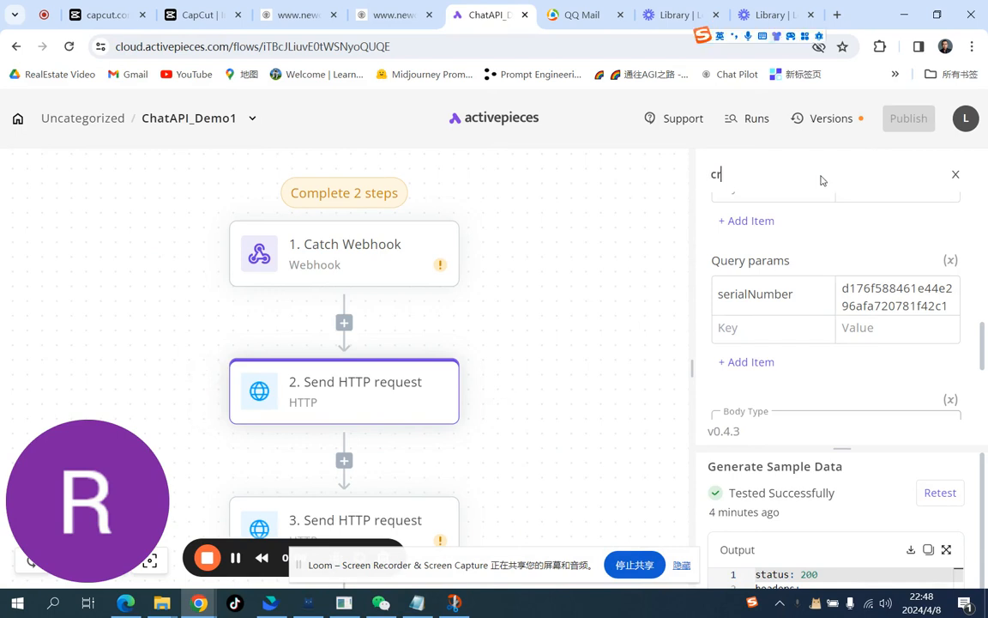
type("eate session")
left_click(524, 404)
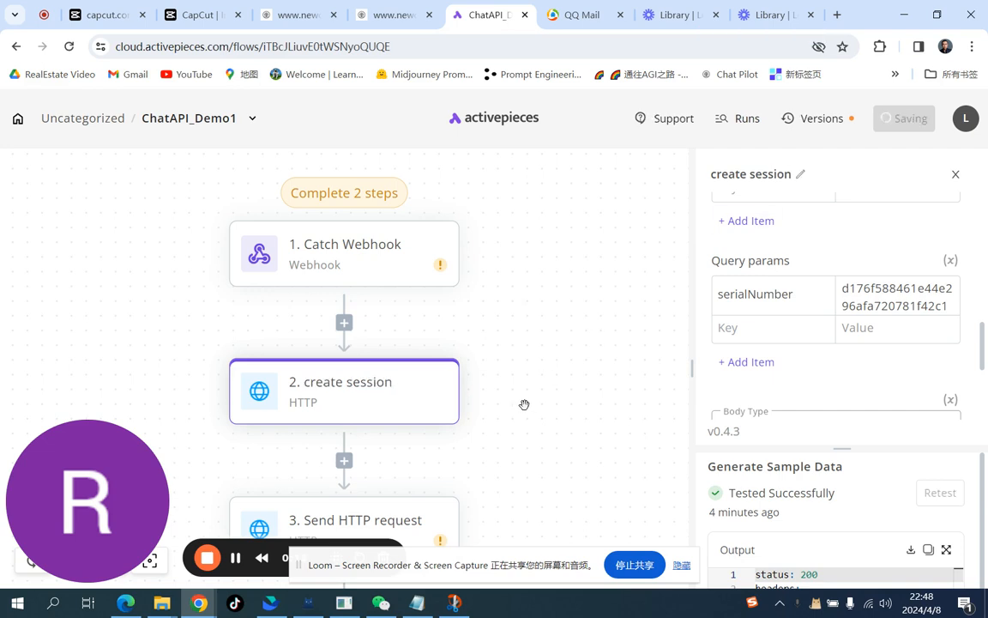
Step: Rename the third step to "getGPT_response"
left_click(398, 531)
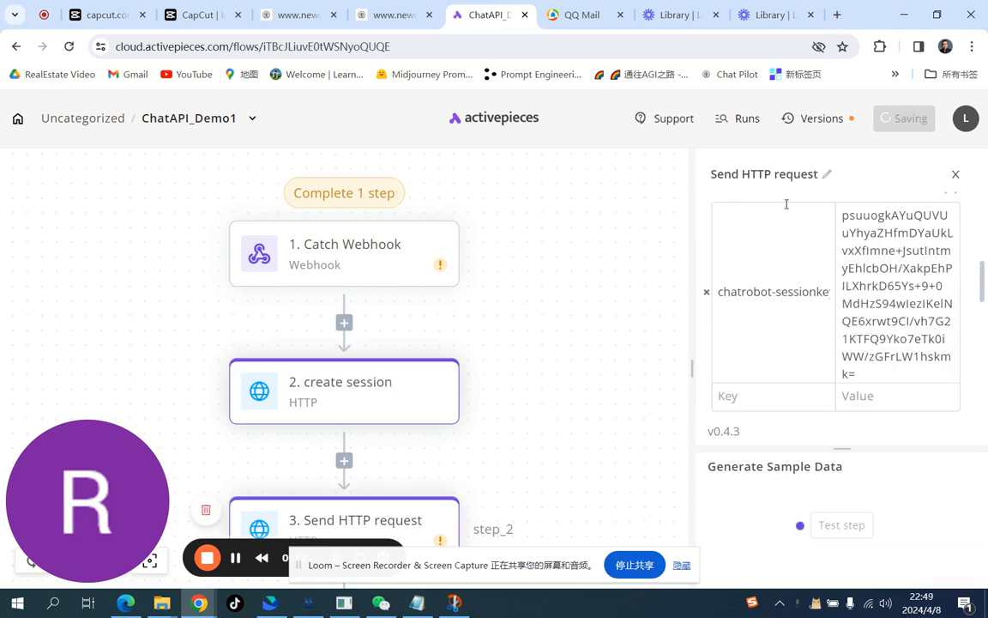
left_click(827, 177)
type("getGPT")
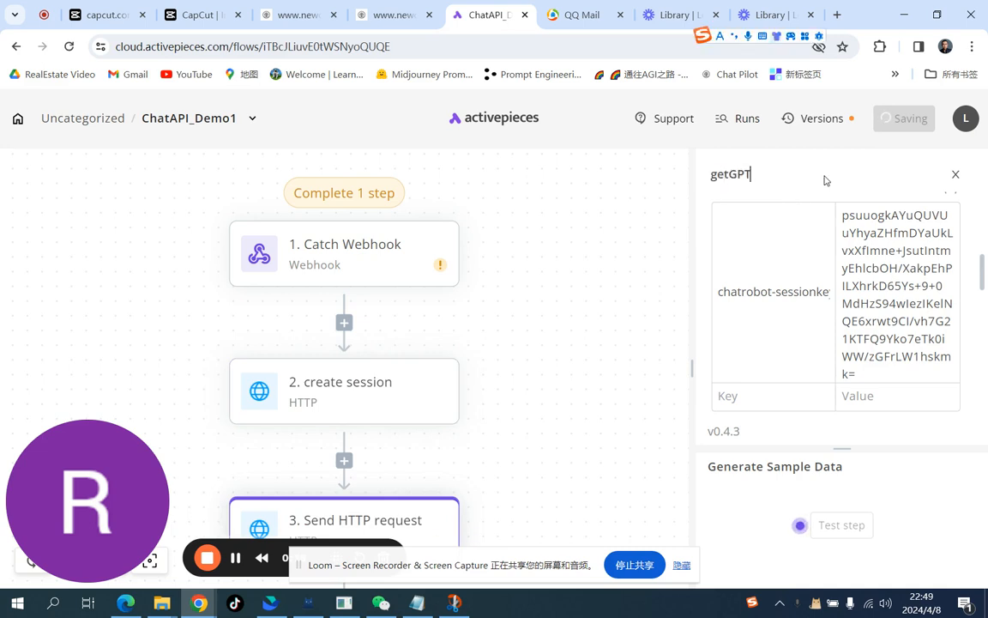
key("Return")
type("_response")
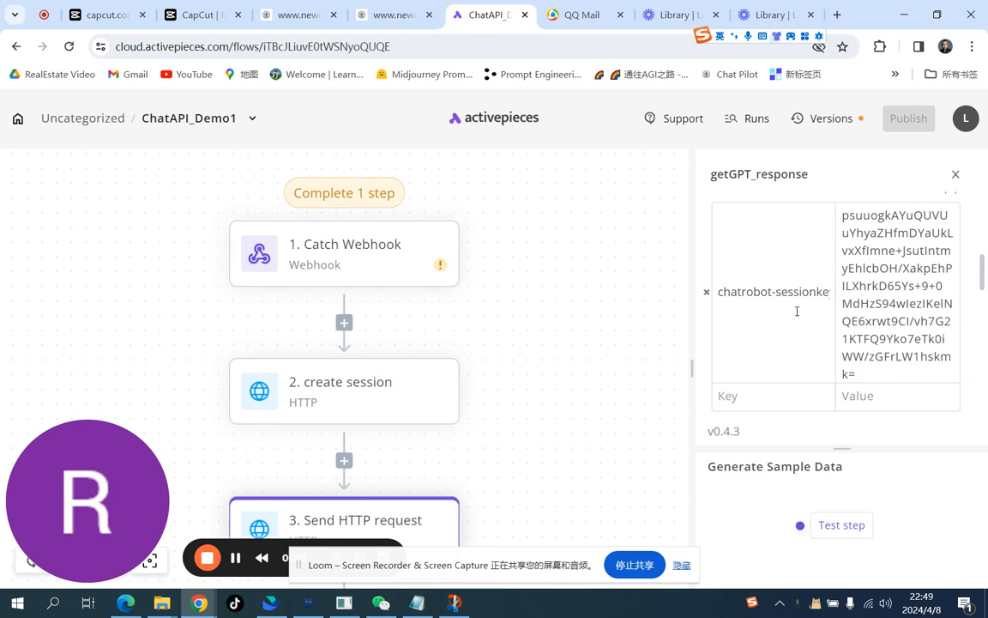
left_click(609, 454)
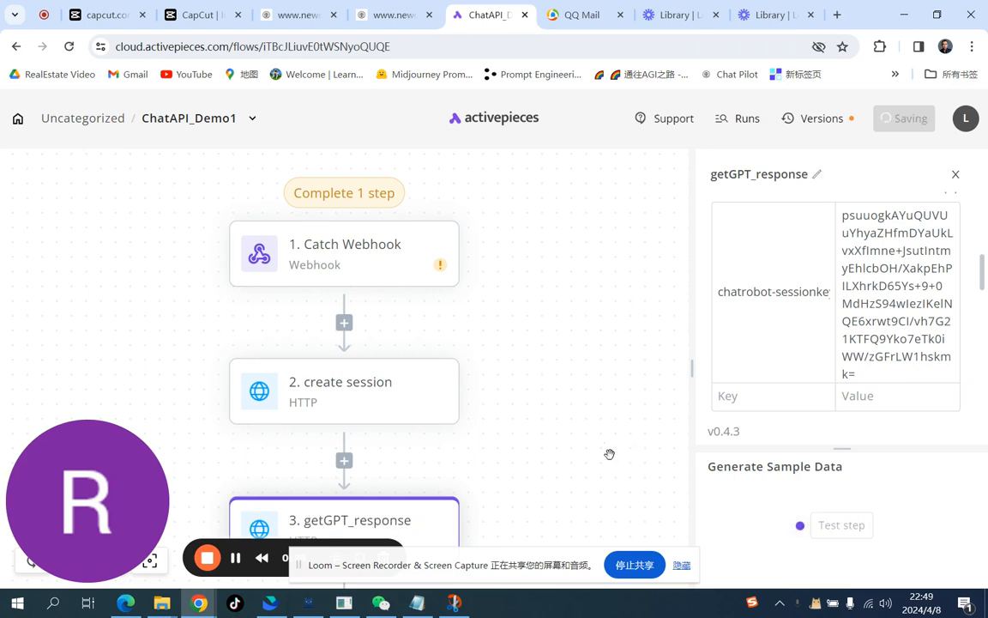
Step: Set the sesssionid value in the JSON body to the create session step's body Data SessionID
scroll(761, 362, "down", 2)
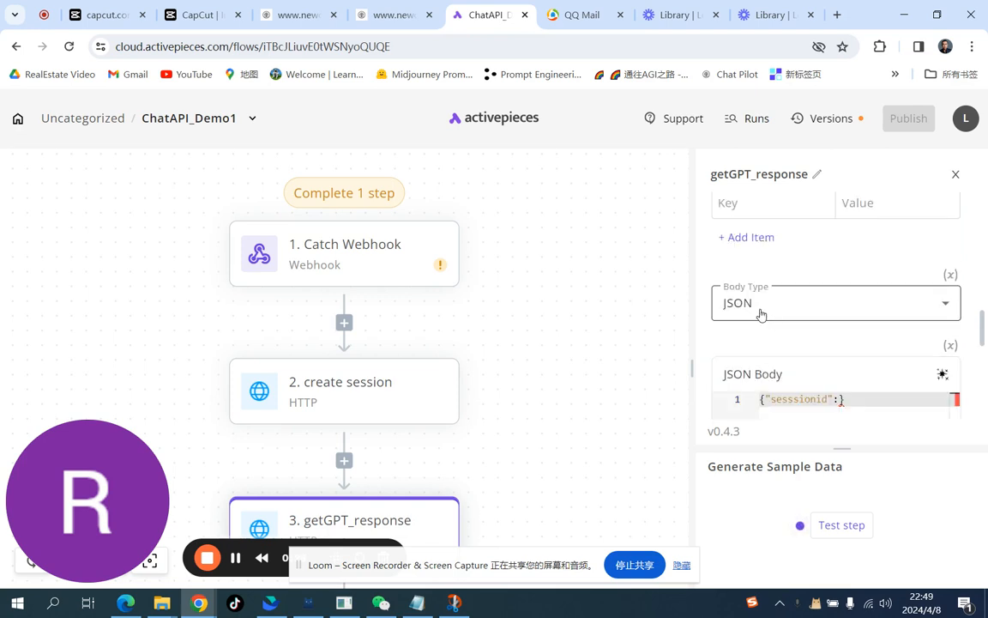
left_click(837, 399)
type(":")
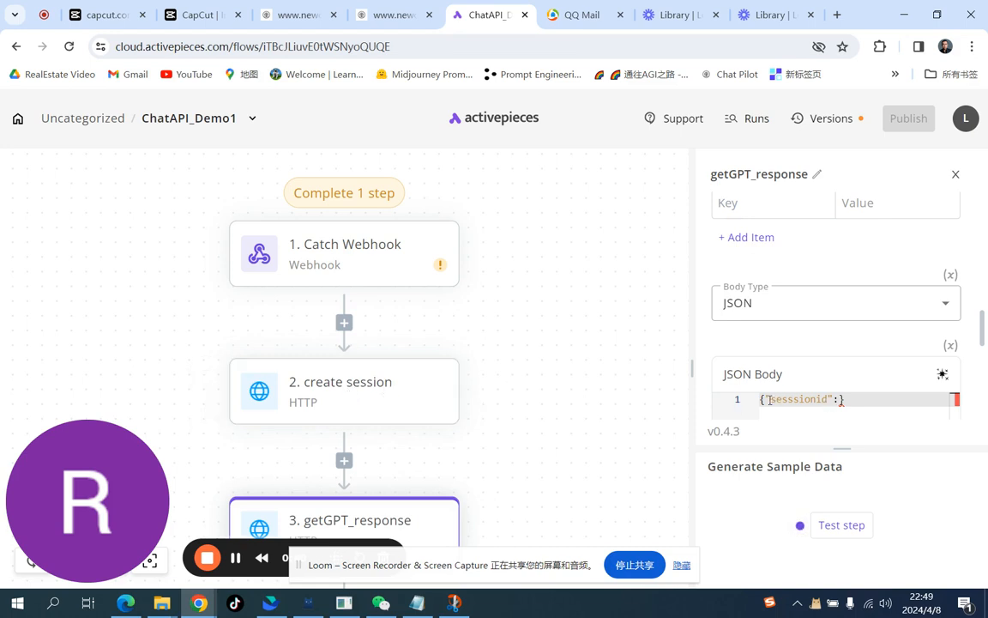
mouse_move(841, 400)
left_click(841, 399)
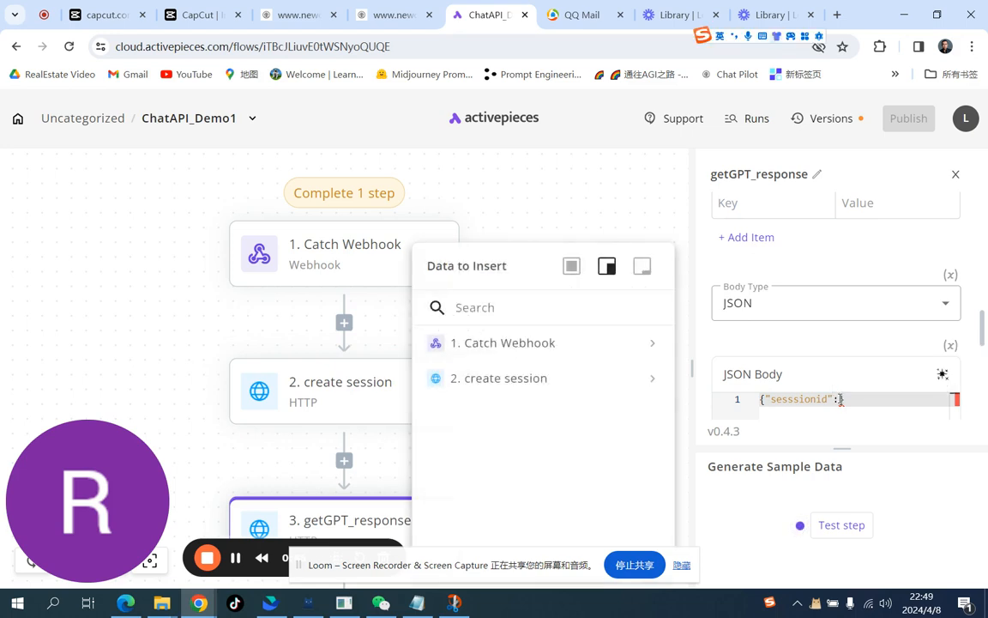
type("\"")
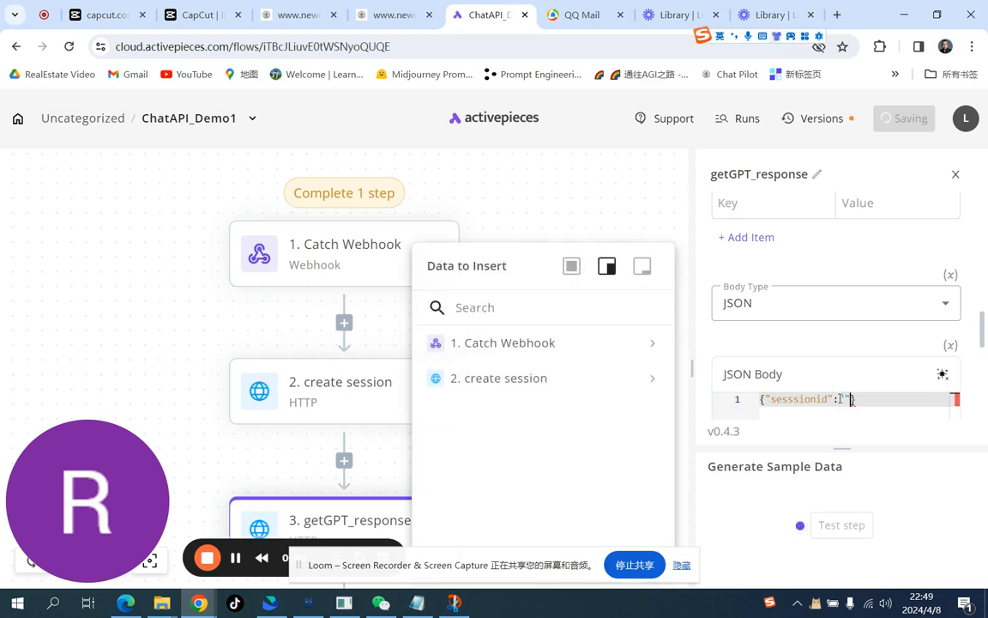
left_click(845, 400)
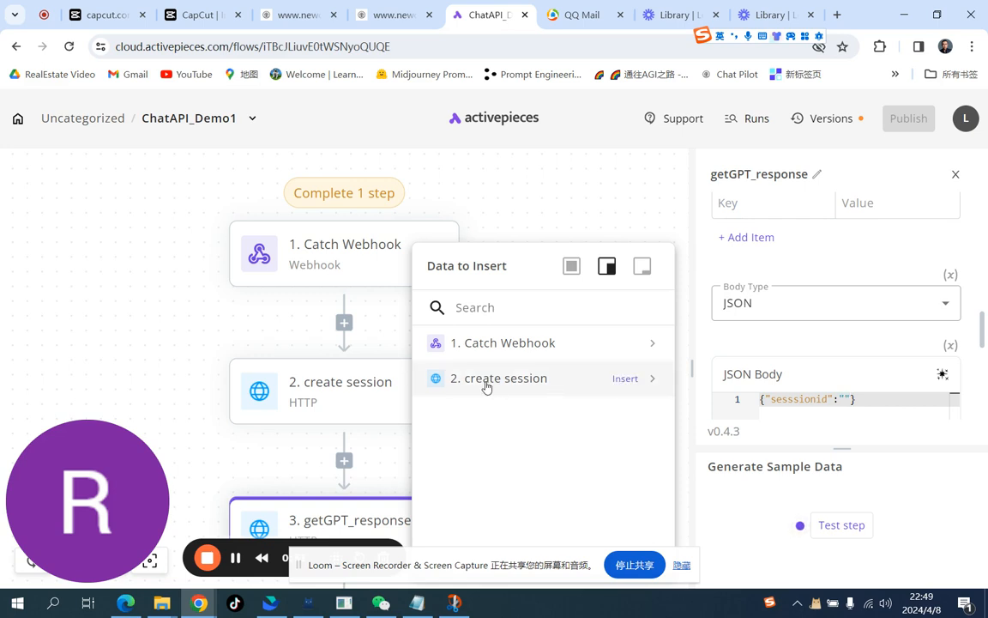
left_click(652, 380)
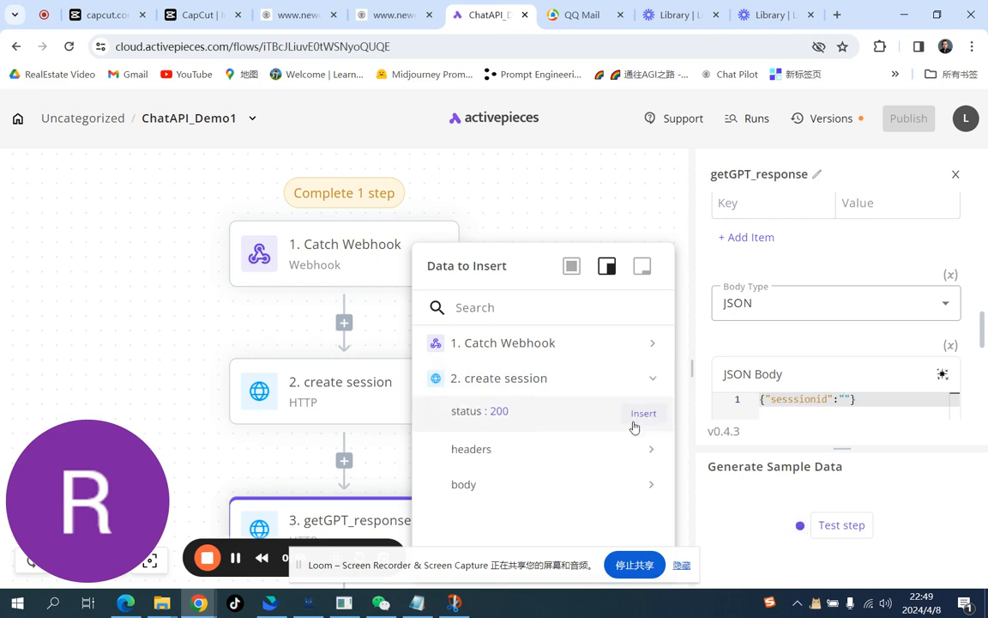
left_click(651, 487)
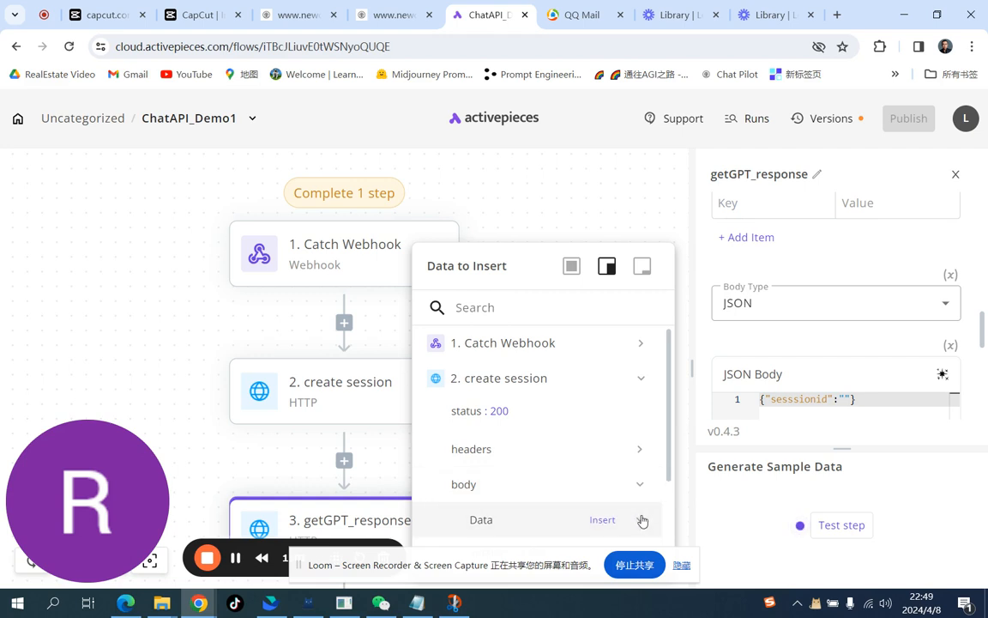
left_click(642, 520)
scroll(659, 455, "down", 2)
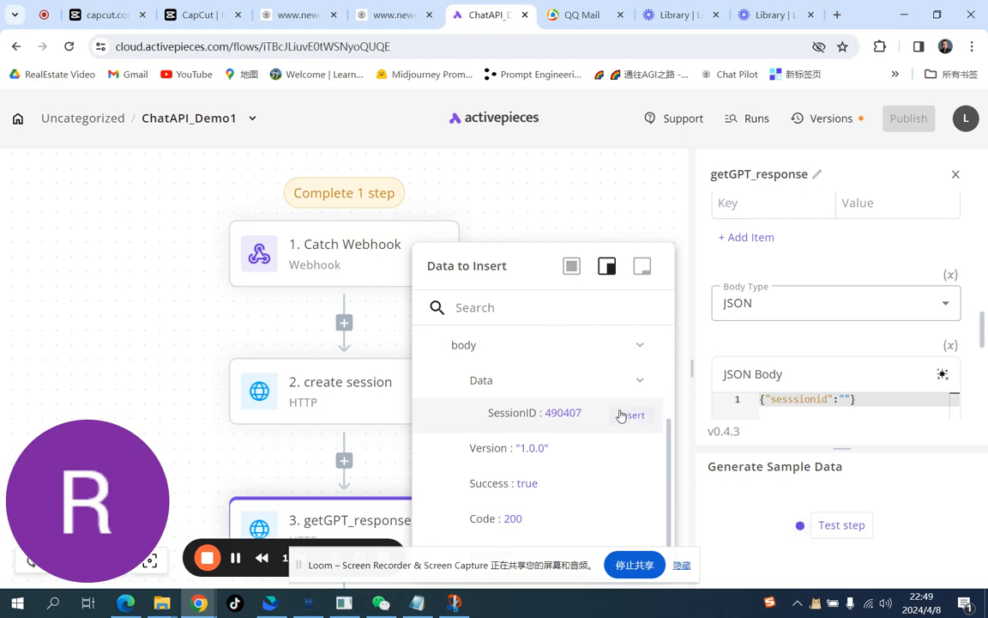
left_click(632, 416)
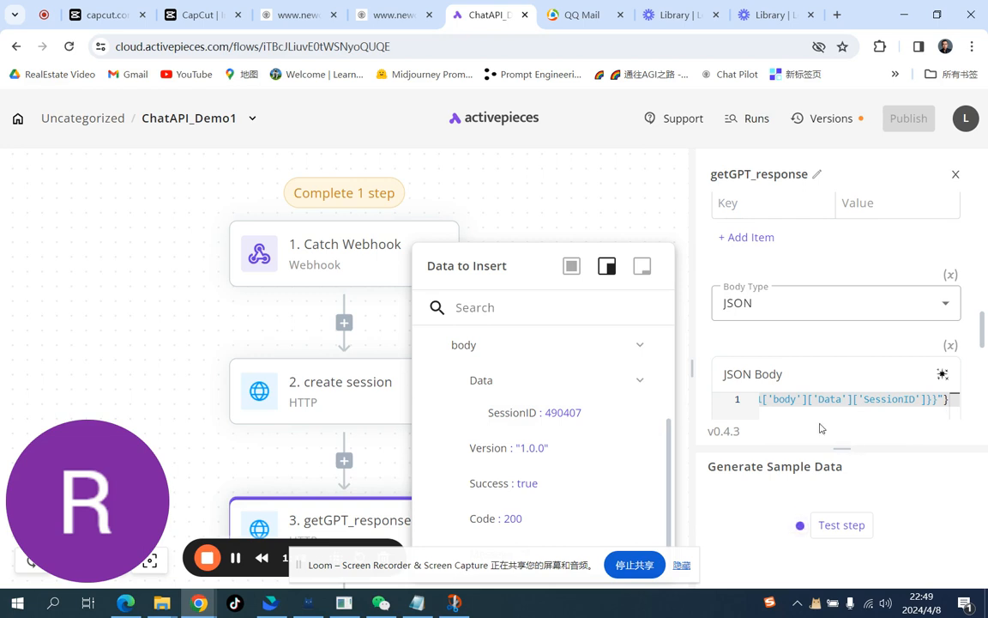
Step: Fix the closing brace at the end of the JSON body
left_click(915, 427)
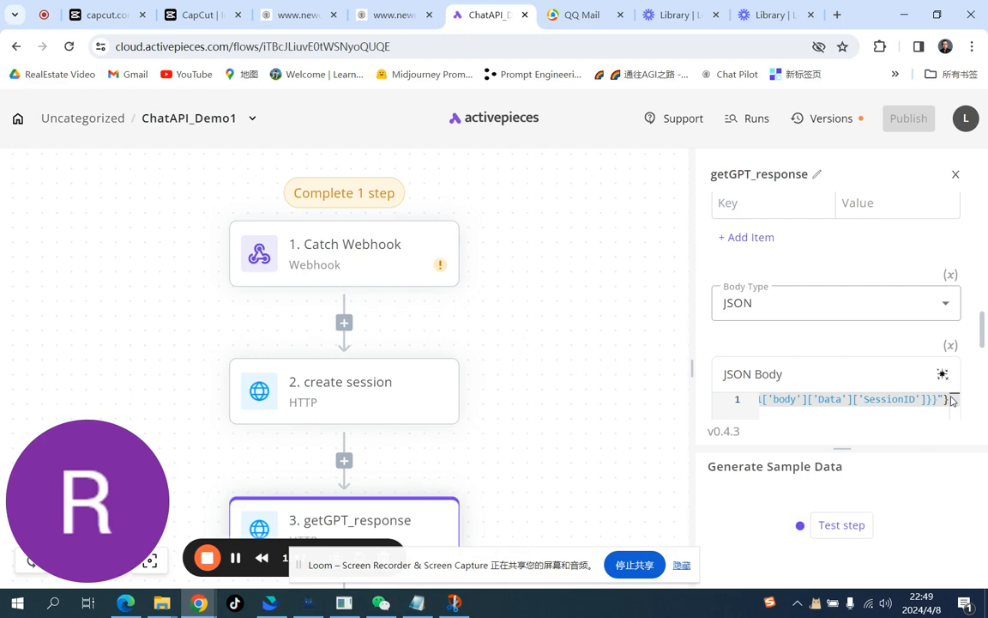
left_click(949, 400)
key("Left")
key("Left")
key("Left")
key("Left")
key("Left")
key("Left")
key("Left")
key("Left")
key("Left")
key("Left")
key("Left")
key("Left")
key("Left")
key("Left")
key("Left")
key("Left")
key("Left")
key("Left")
key("Left")
key("Left")
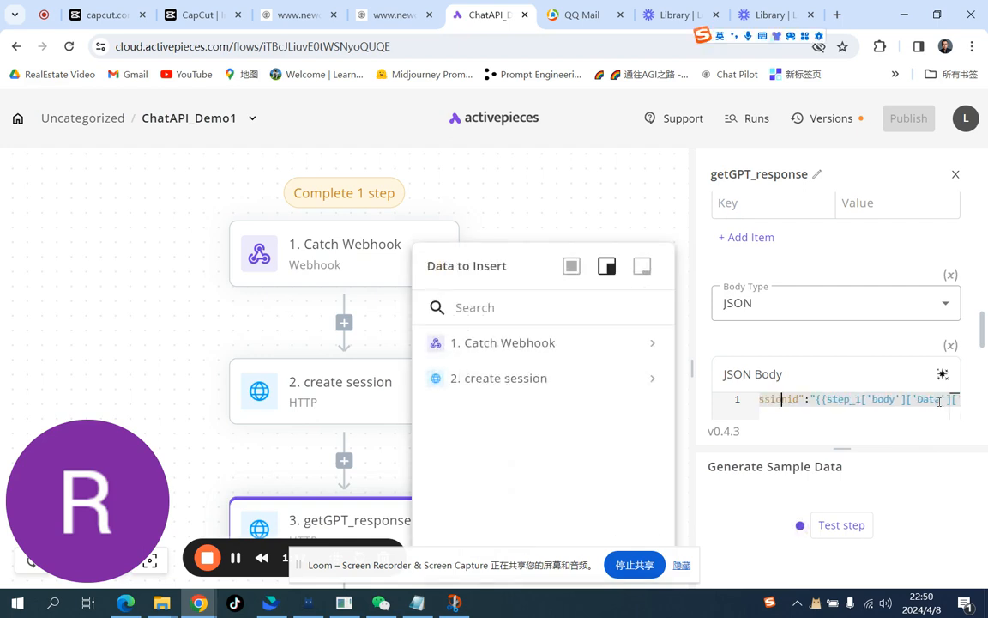
key("Right")
key("Right")
key("Right")
key("Right")
key("Right")
key("Right")
key("Right")
key("Right")
key("Right")
key("Right")
key("Right")
key("Right")
key("Right")
key("Right")
key("Right")
key("Right")
key("Right")
key("Right")
key("Right")
key("Right")
key("Right")
key("Right")
key("Right")
key("Right")
key("Right")
key("Right")
key("Right")
key("Right")
key("Right")
key("Right")
key("Right")
key("Right")
key("Right")
key("Right")
key("Right")
key("Right")
key("Right")
key("Right")
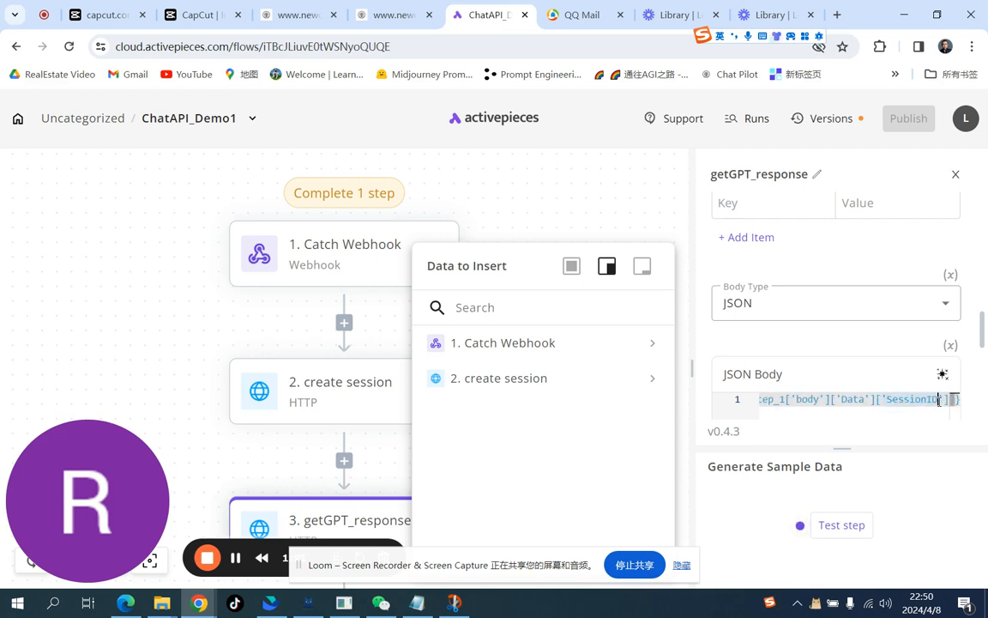
key("Right")
key("Right")
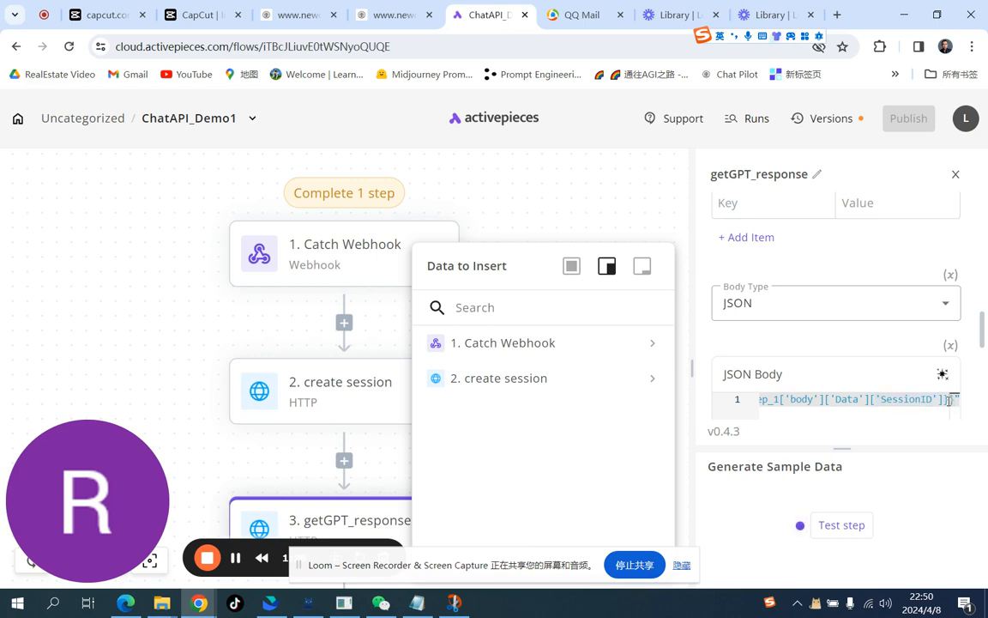
type("}")
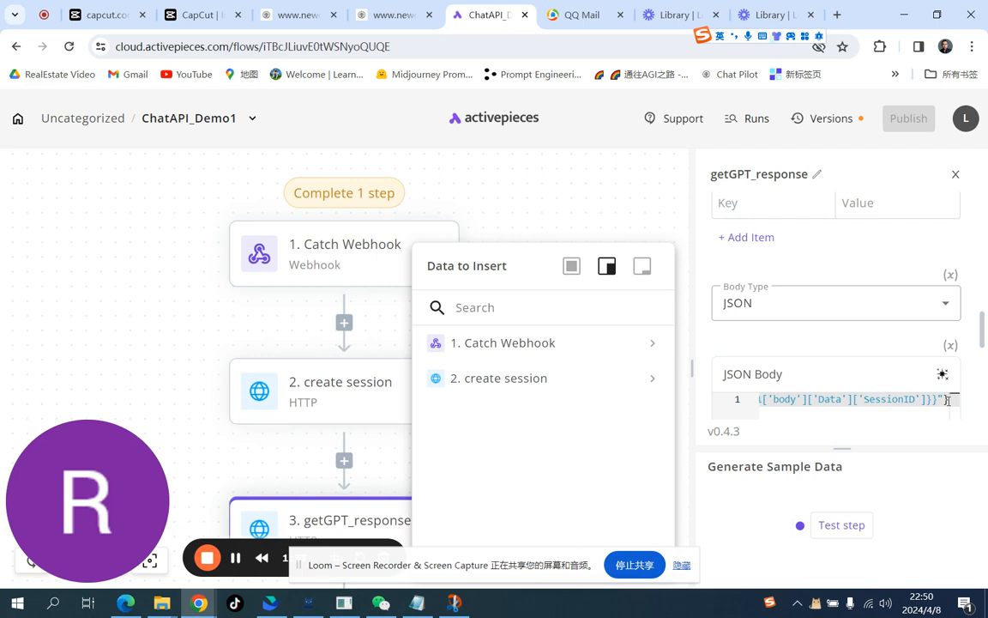
key("Left")
key("Left")
type(",")
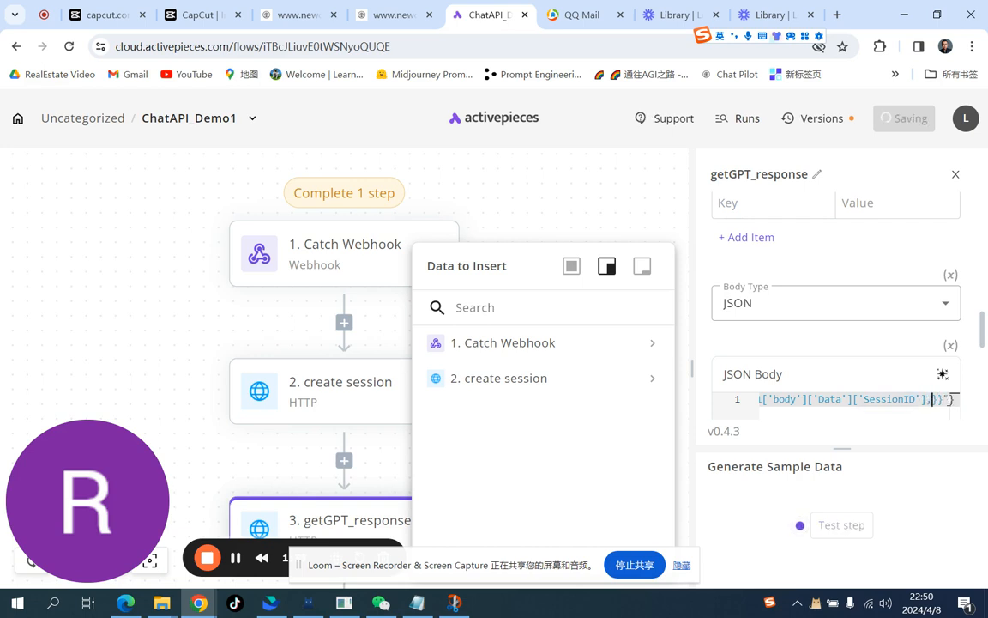
key("Left")
key("Left")
key("Left")
key("Left")
key("Left")
key("Left")
key("Left")
key("Left")
key("Left")
key("Left")
key("Left")
key("Left")
key("Left")
key("Left")
key("Left")
key("Left")
key("Left")
key("Left")
key("Left")
key("Left")
key("Left")
key("Left")
key("Left")
key("Left")
key("Right")
key("Right")
key("Right")
key("Right")
key("Right")
key("Right")
key("Right")
key("Right")
key("Right")
key("Right")
key("Right")
key("Right")
key("Right")
key("Right")
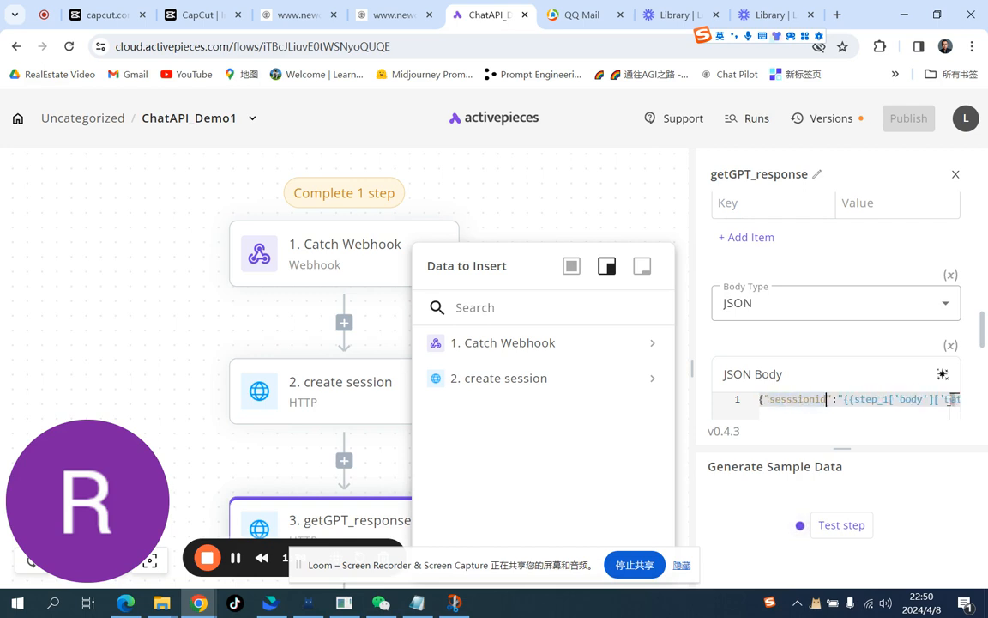
key("Right")
key("Right")
key("Right")
key("Right")
key("Right")
key("Right")
key("Right")
key("Right")
key("Right")
key("Right")
key("Right")
key("Right")
key("Right")
key("Right")
key("Right")
key("Right")
key("Right")
key("Right")
key("Right")
key("Right")
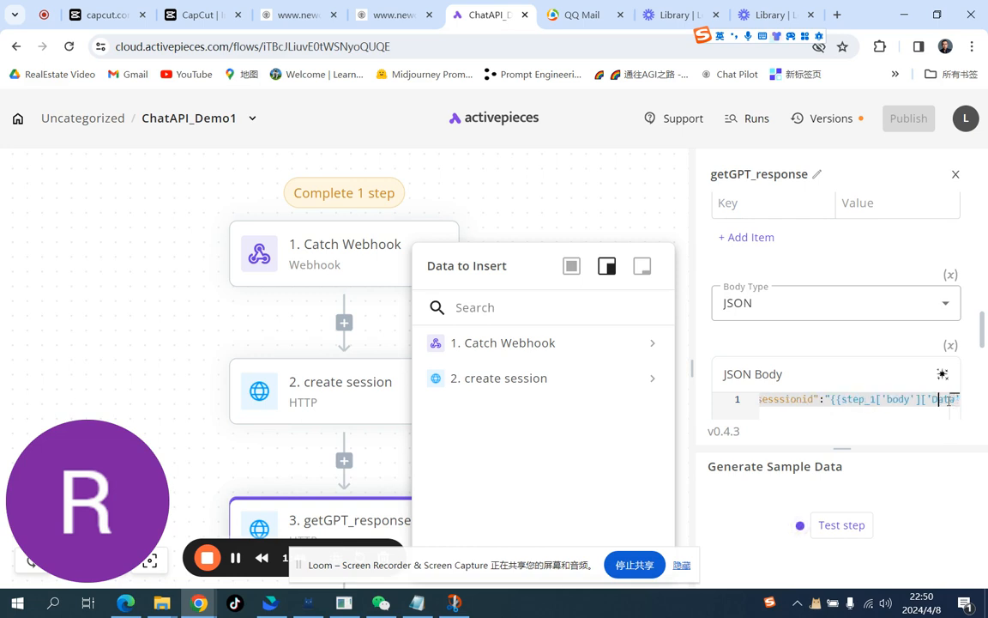
key("Right")
key("Right")
key("Left")
key("Left")
key("BackSpace")
key("Right")
key("Right")
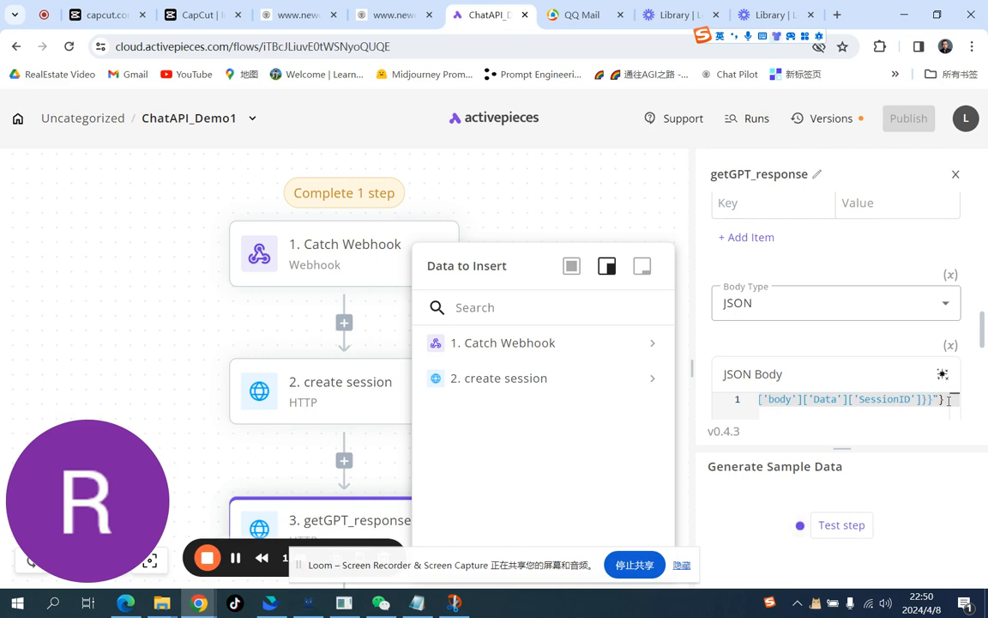
Step: Add a "content" key with an empty string value after the sessionid entry in the JSON body
type(",")
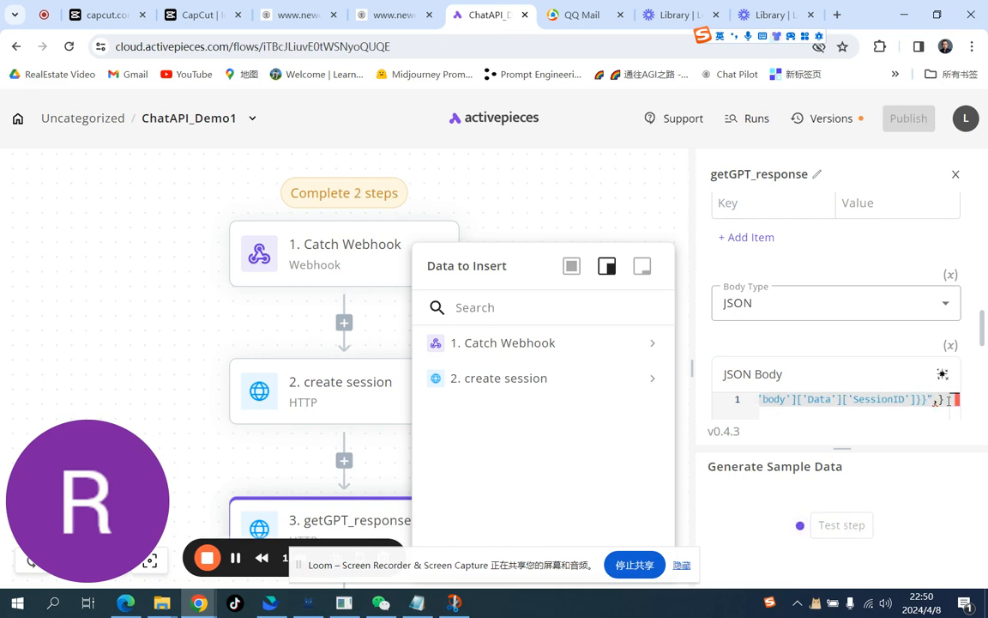
type("\"con")
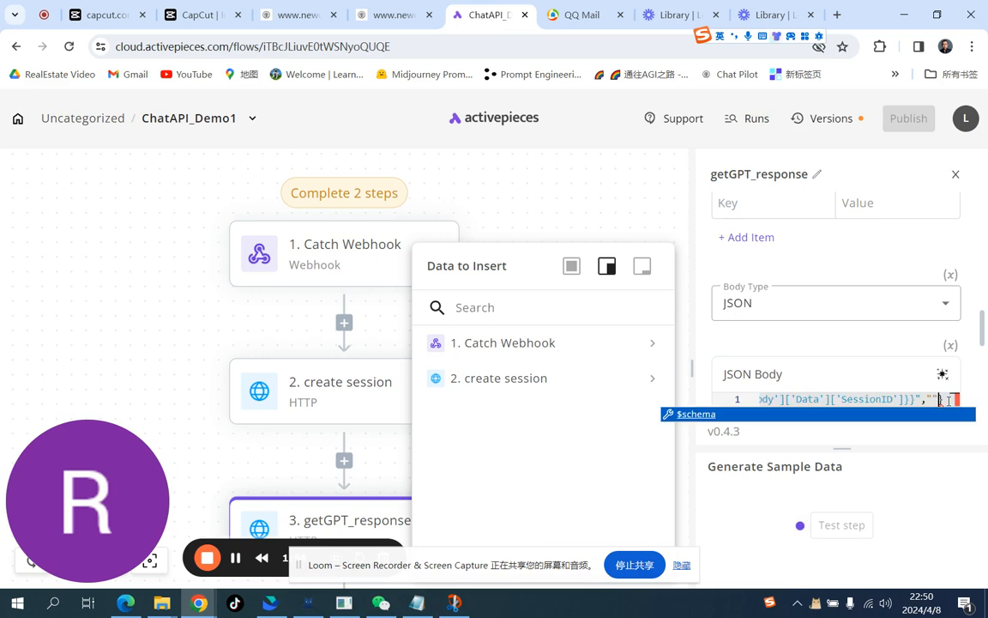
type("tent")
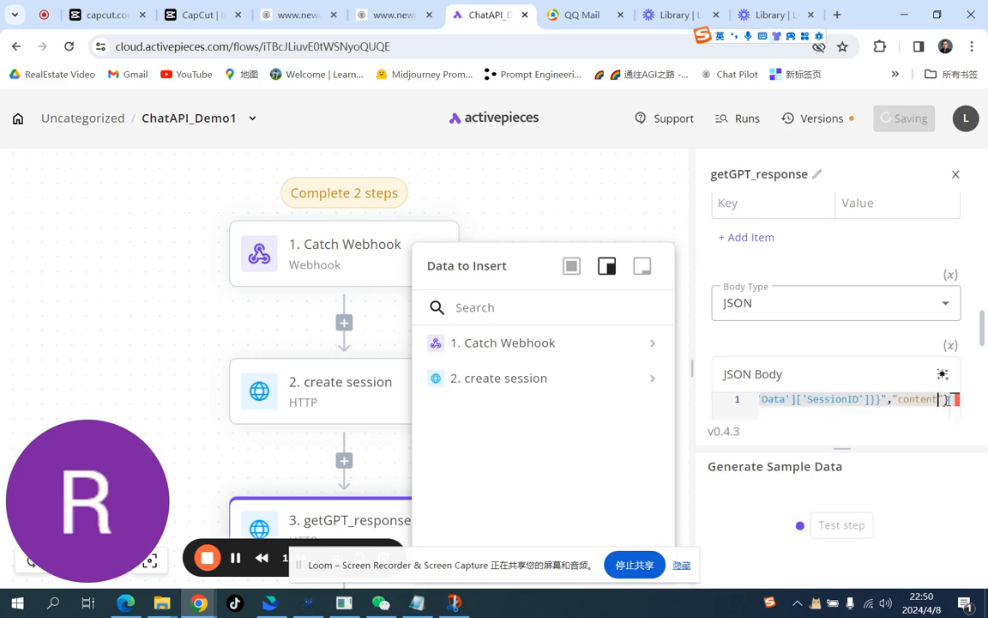
type(":")
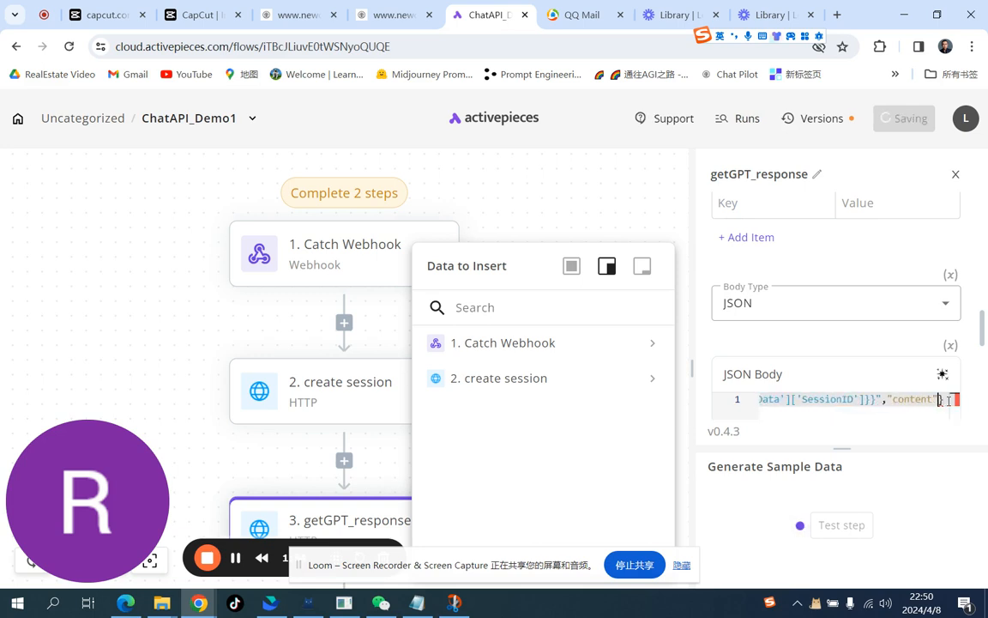
type(":")
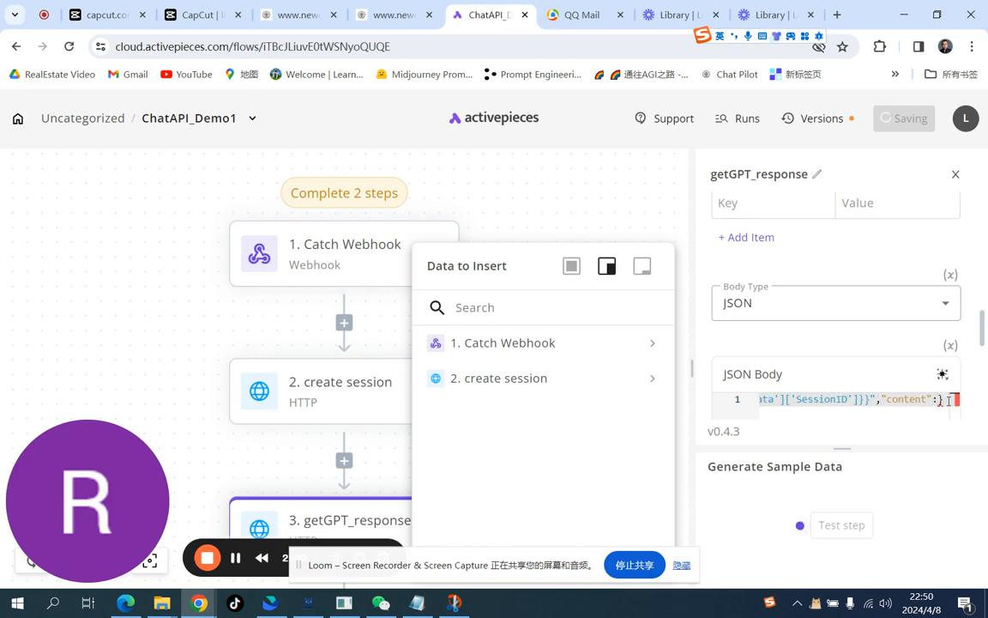
type("\"\"")
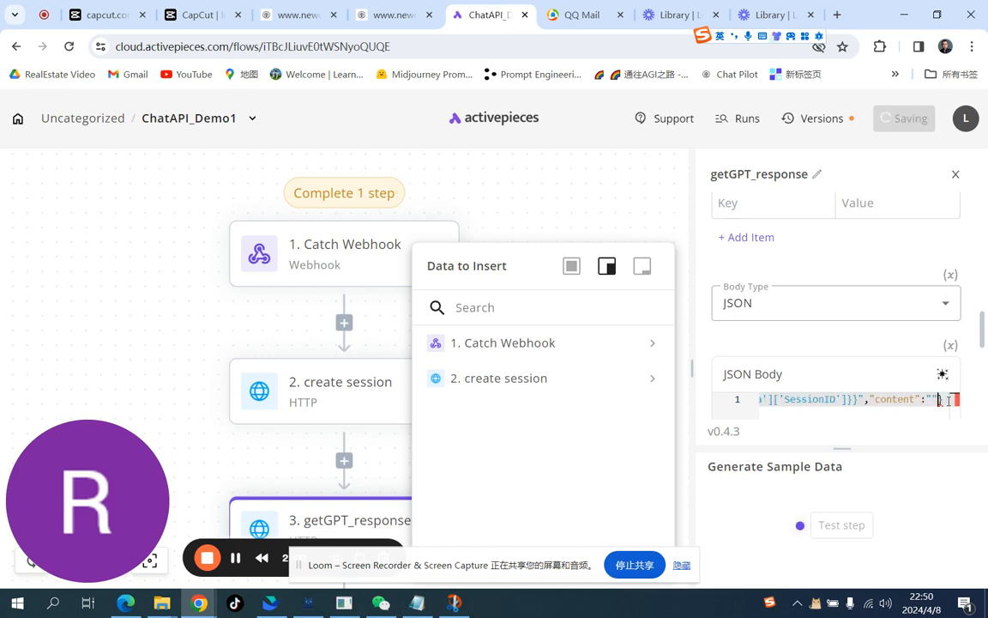
key("Left")
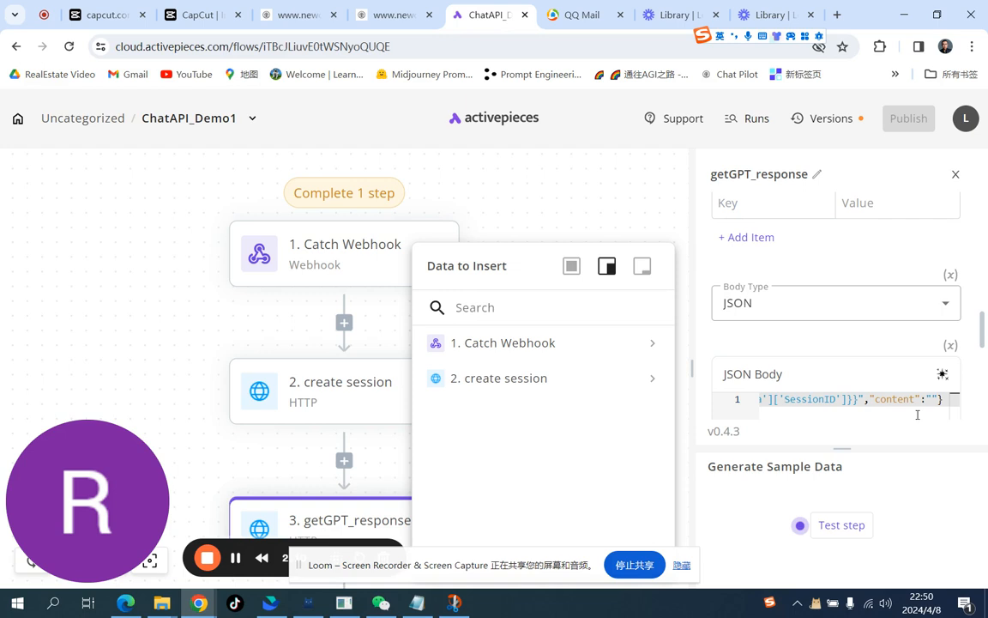
Step: Go to the Catch Webhook trigger and copy its webhook URL
left_click(652, 347)
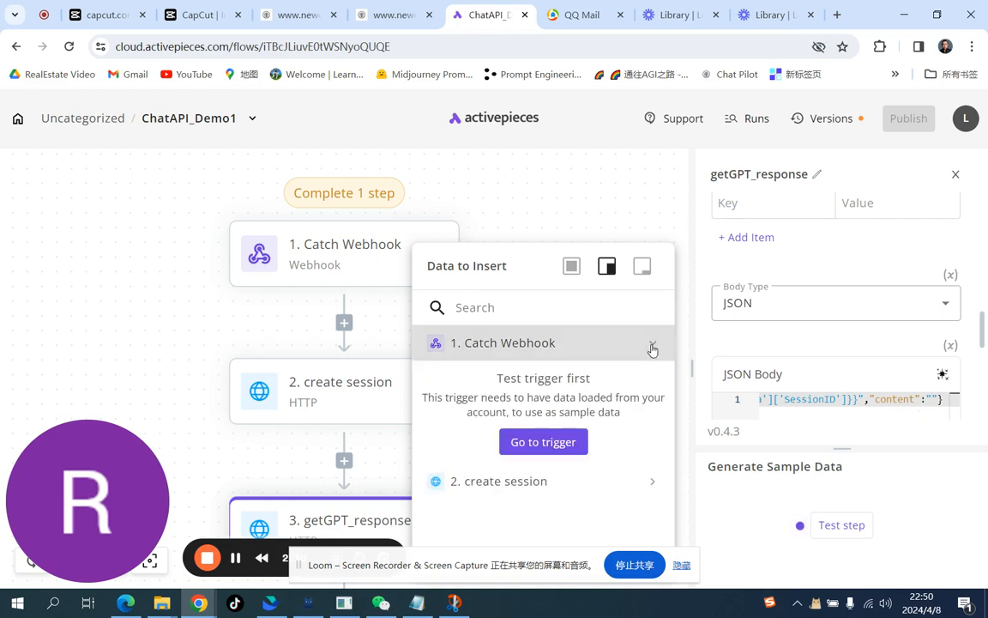
left_click(549, 443)
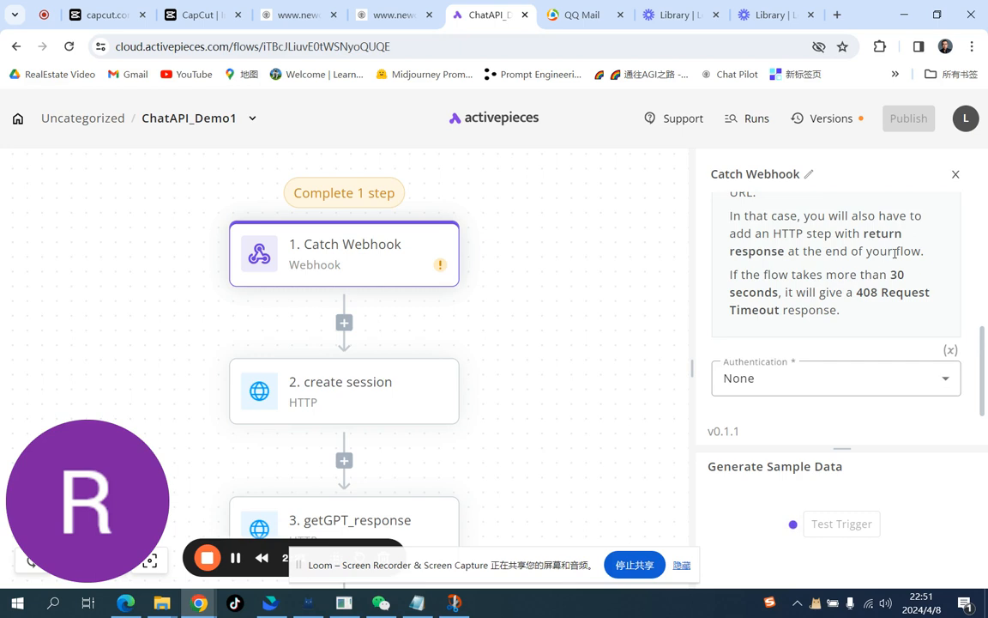
scroll(904, 274, "up", 2)
scroll(904, 275, "up", 1)
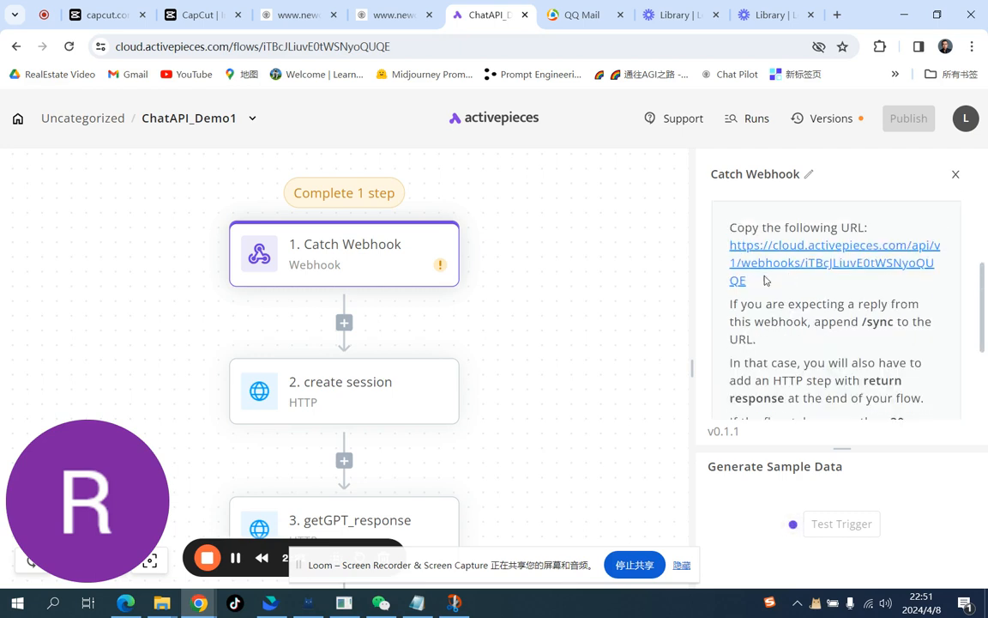
left_click_drag(753, 285, 723, 255)
key("ctrl+c")
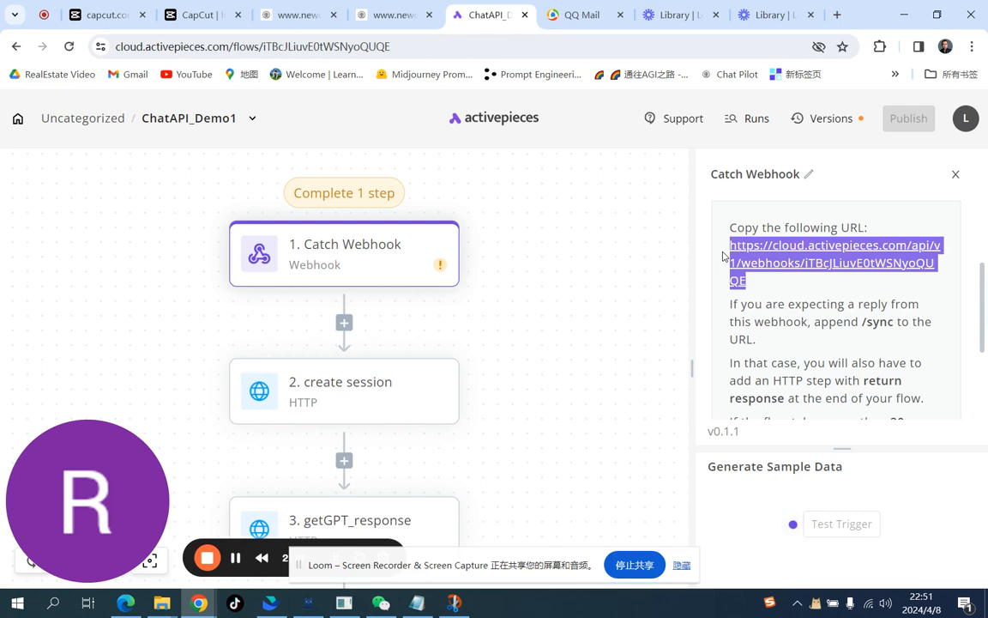
Step: Open the webhook URL in a new browser tab with the query string ?content=hello appended
key("ctrl+t")
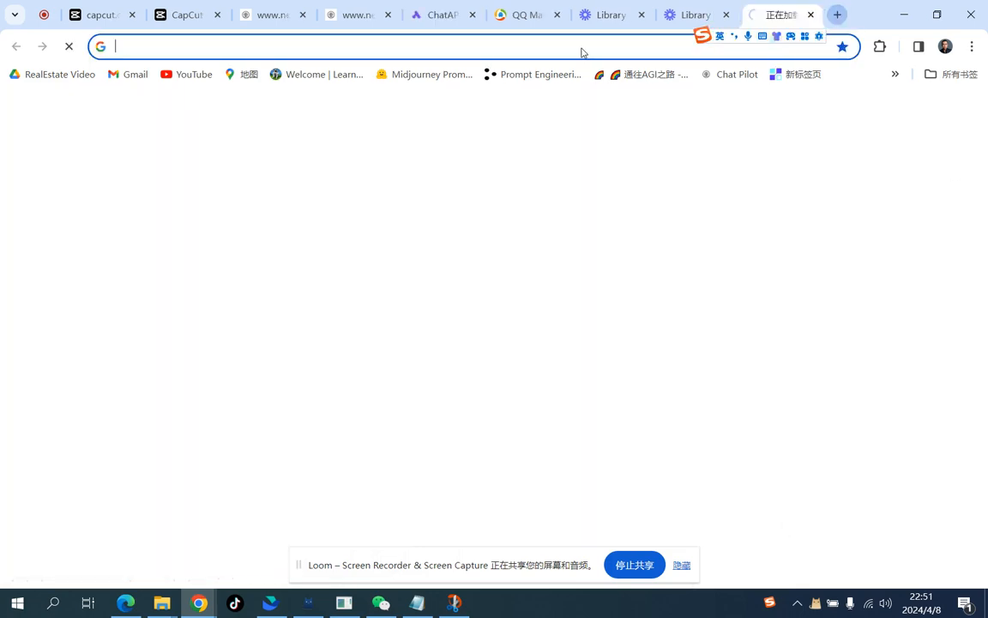
key("ctrl+v")
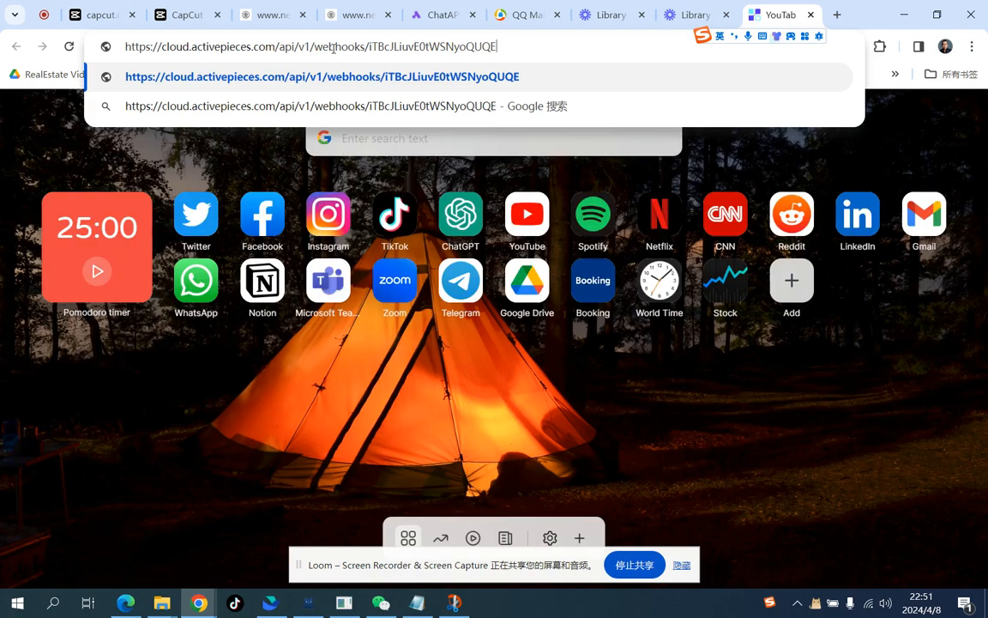
type("?")
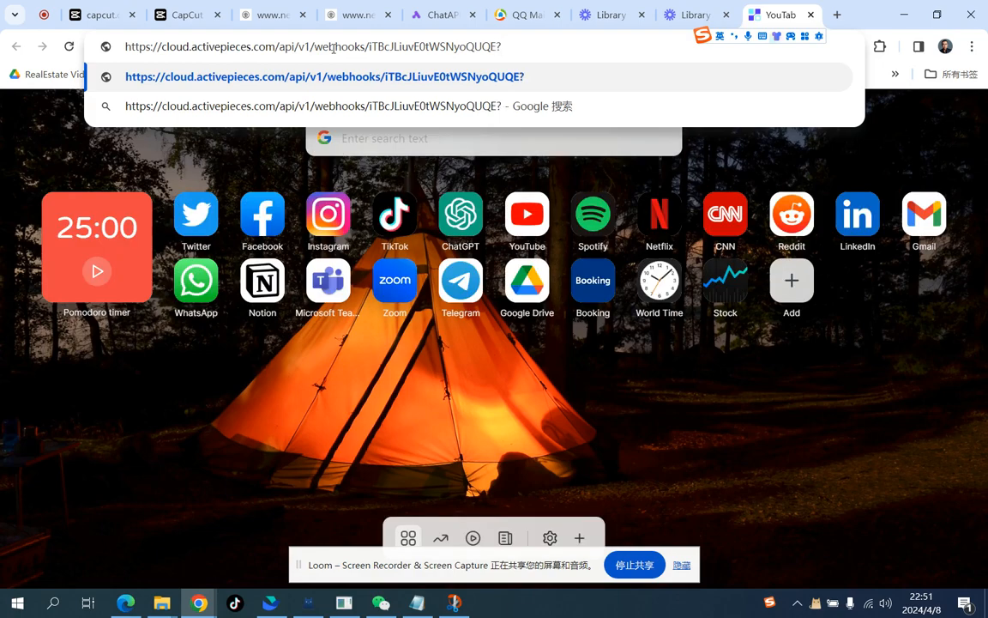
type("content=hello")
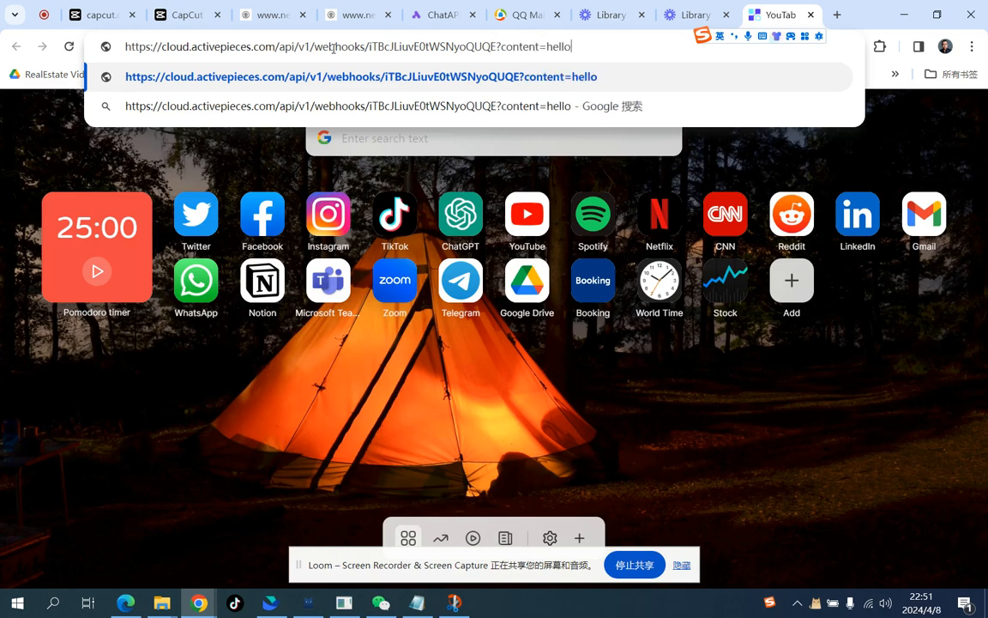
key("Return")
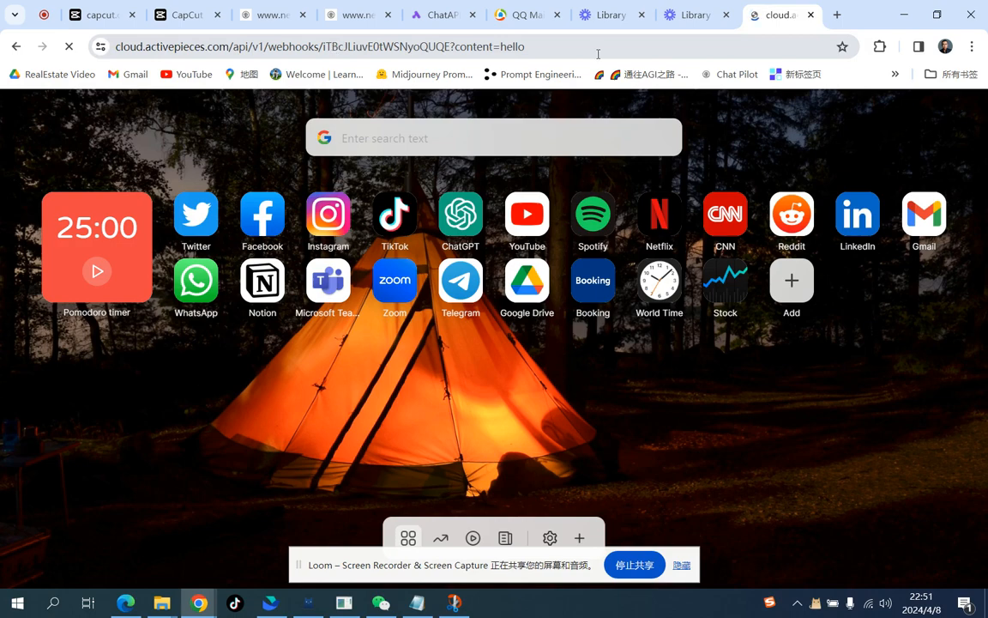
Step: Review the Catch Webhook trigger's settings and its authentication options
key("ctrl+5")
scroll(913, 301, "down", 1)
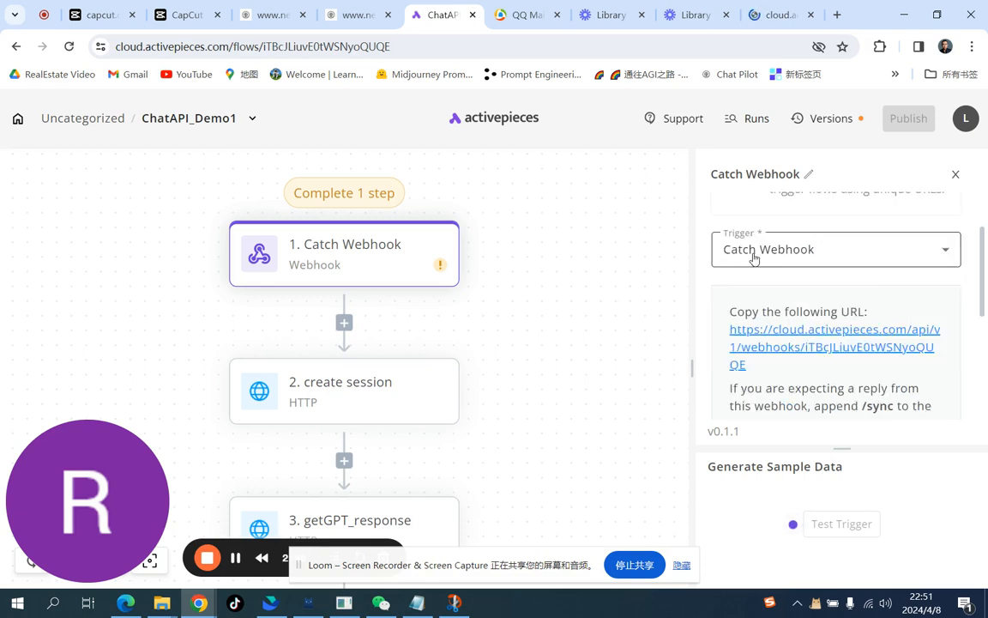
scroll(805, 258, "down", 3)
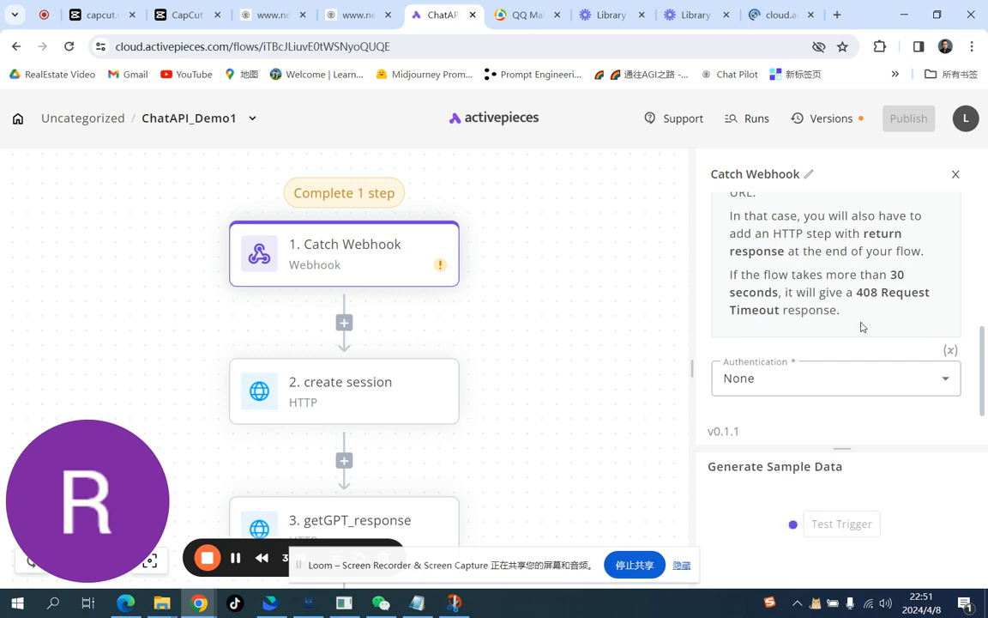
scroll(862, 327, "up", 3)
scroll(862, 327, "down", 3)
left_click(810, 382)
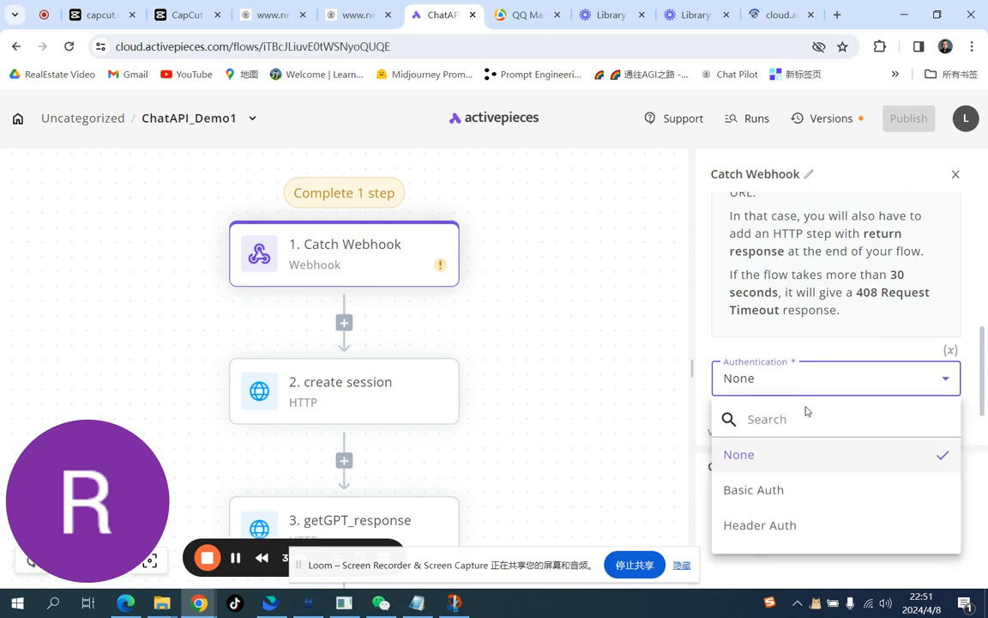
left_click(754, 463)
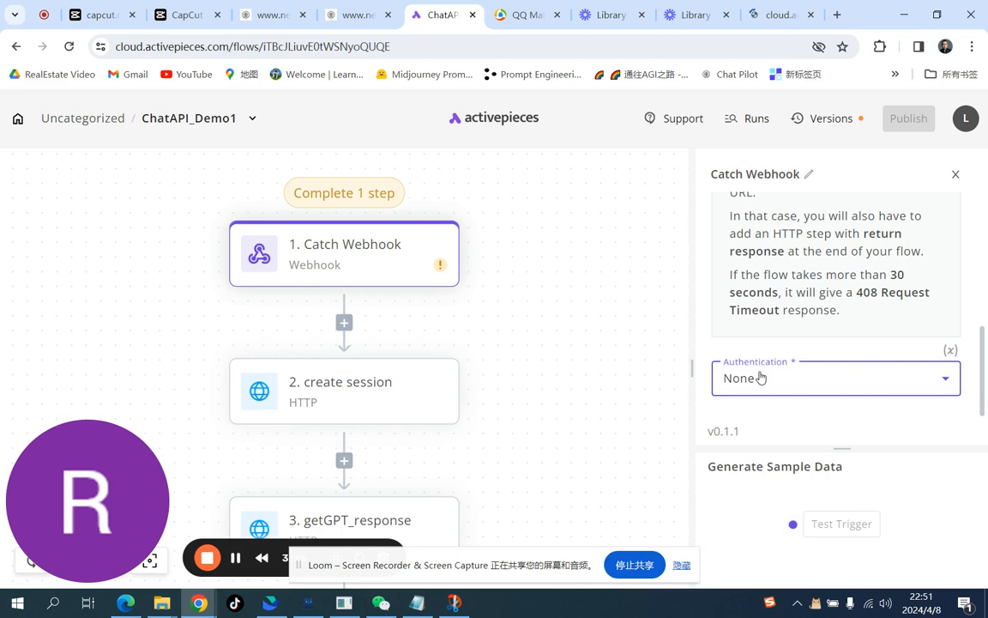
scroll(761, 376, "up", 5)
scroll(761, 375, "down", 3)
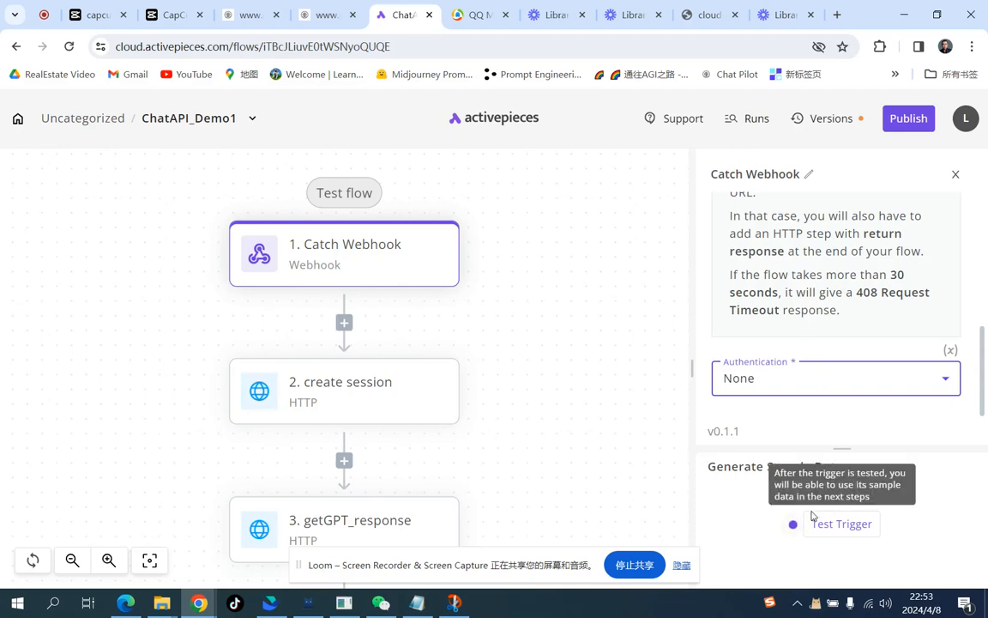
Step: Test the Catch Webhook trigger by reloading the webhook URL tab, then inspect the received sample output
left_click(847, 527)
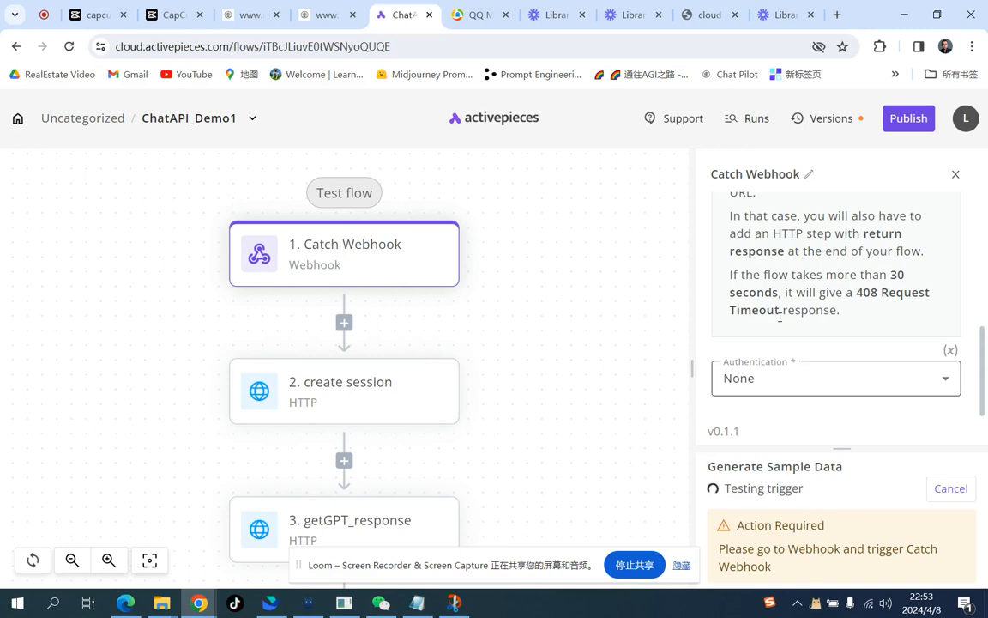
left_click(716, 18)
left_click(621, 49)
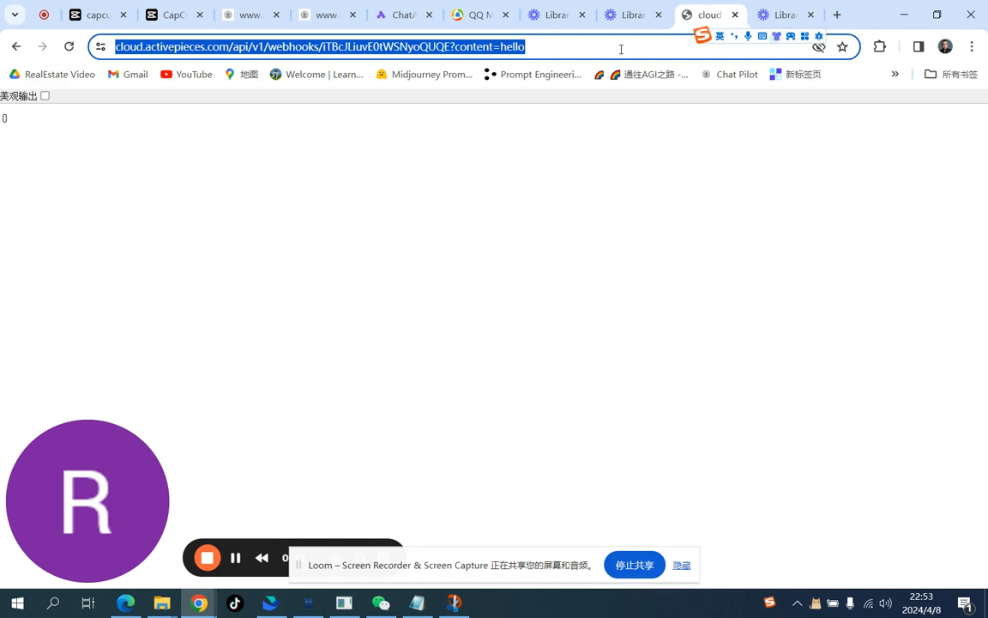
left_click(621, 49)
key("Return")
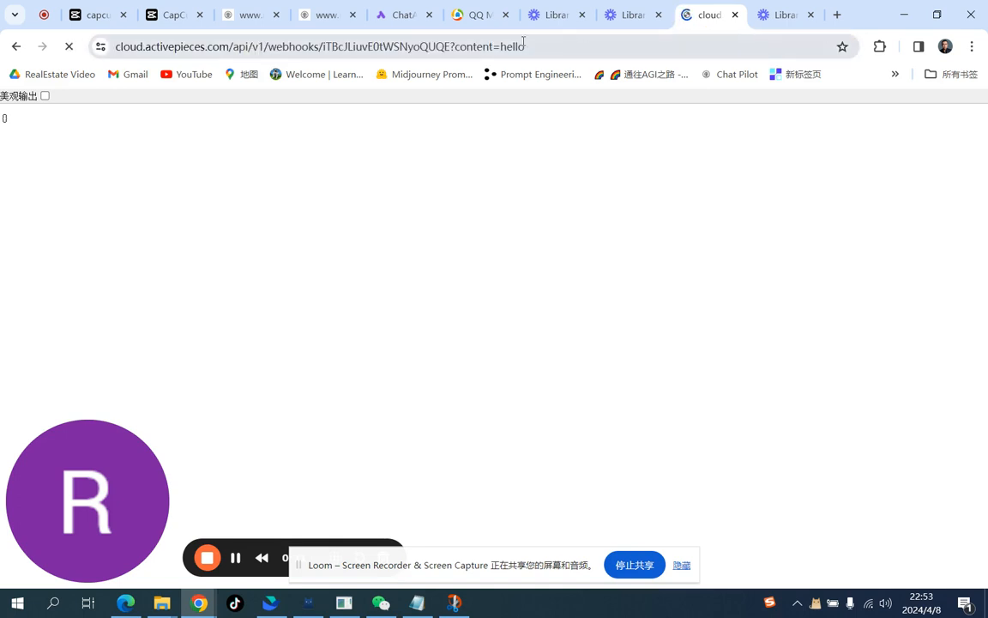
left_click(403, 20)
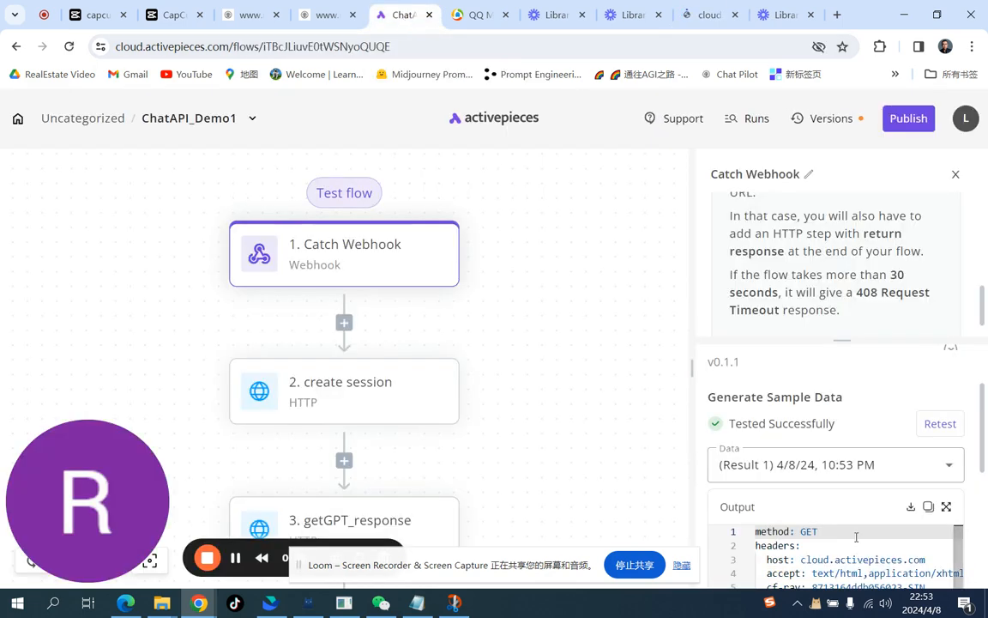
scroll(856, 536, "down", 2)
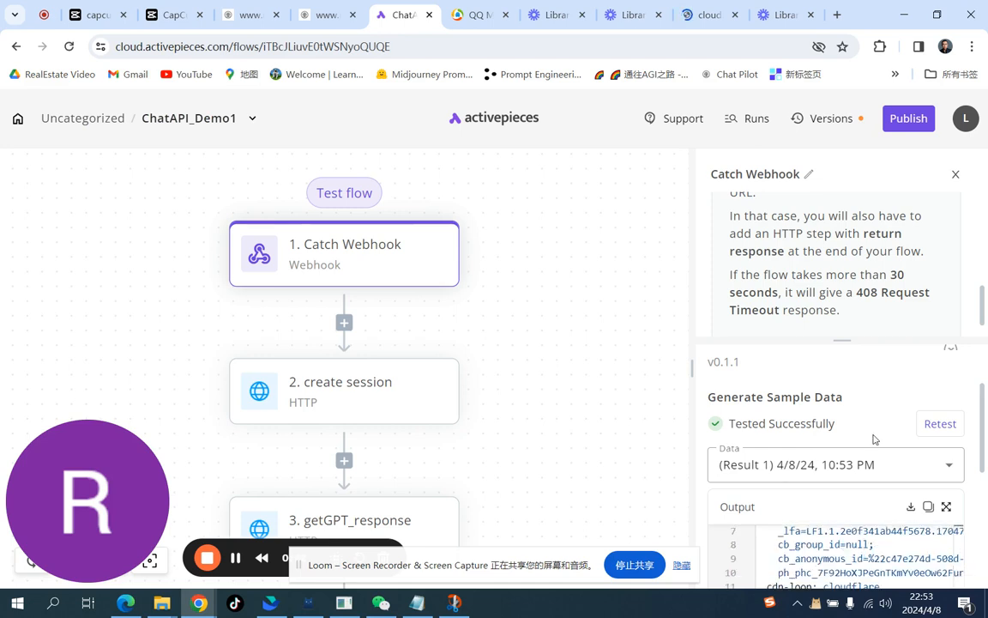
scroll(875, 437, "down", 5)
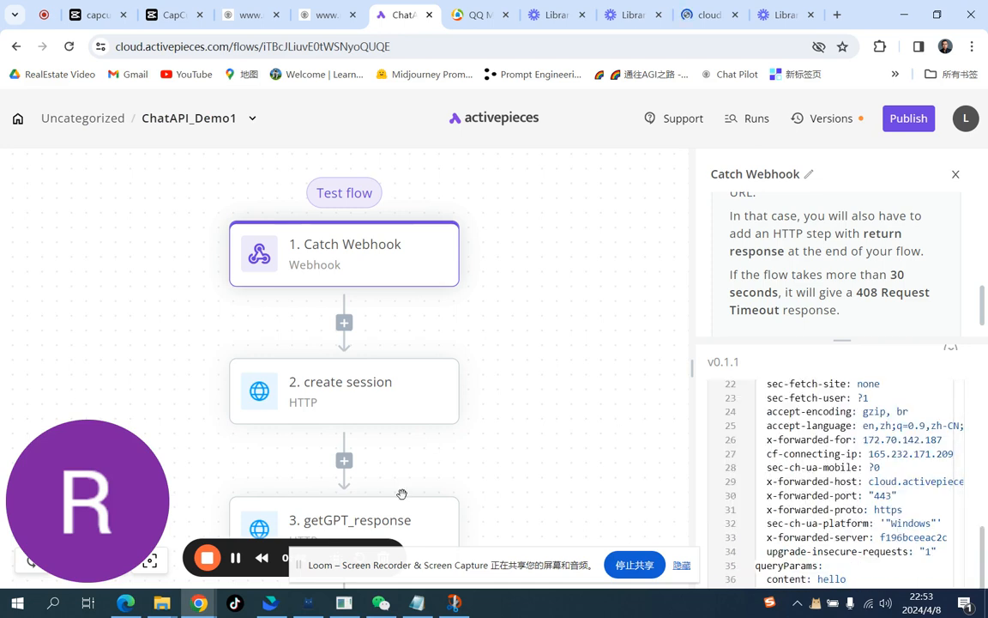
Step: In the getGPT_response step's JSON body, insert the Catch Webhook query parameter content as the content value
left_click(373, 525)
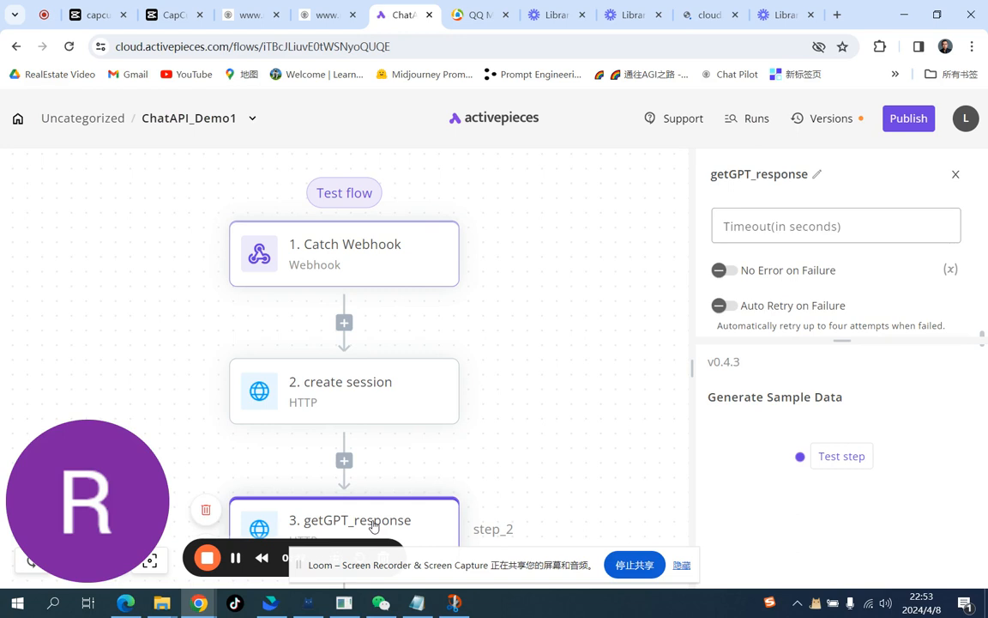
scroll(893, 234, "up", 3)
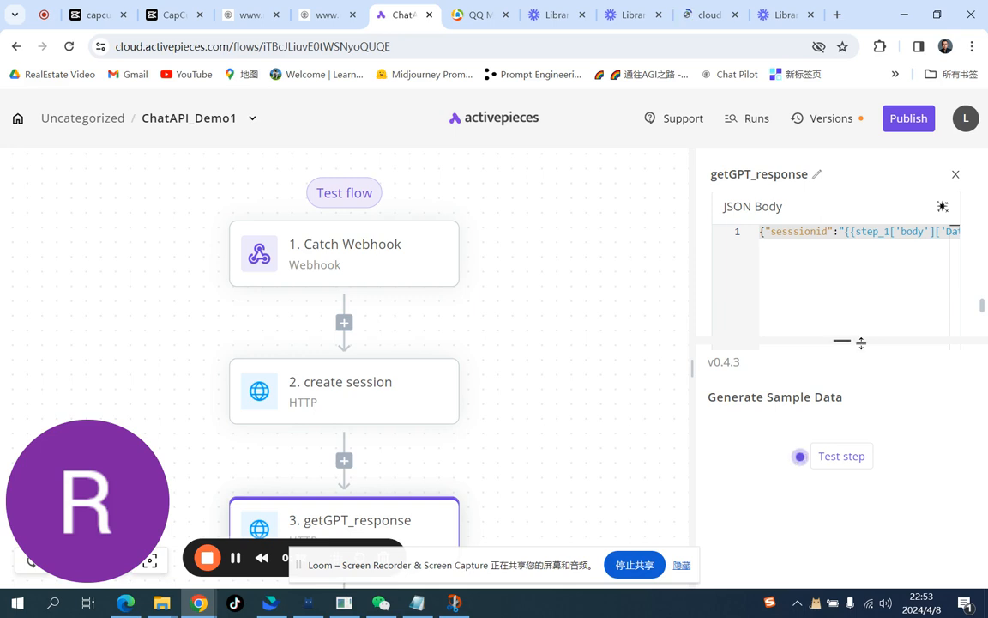
left_click(878, 280)
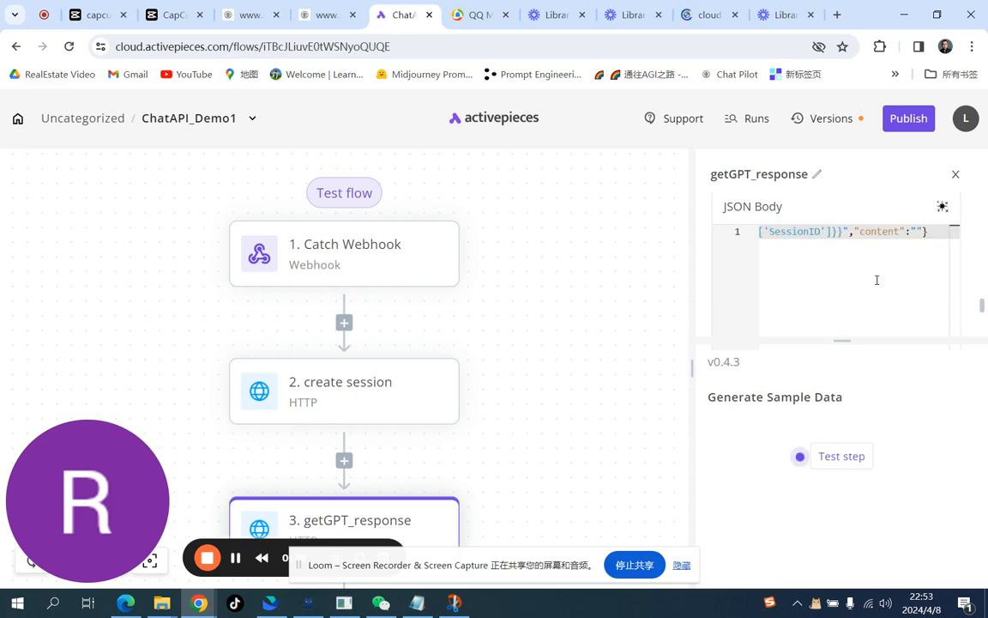
left_click(916, 232)
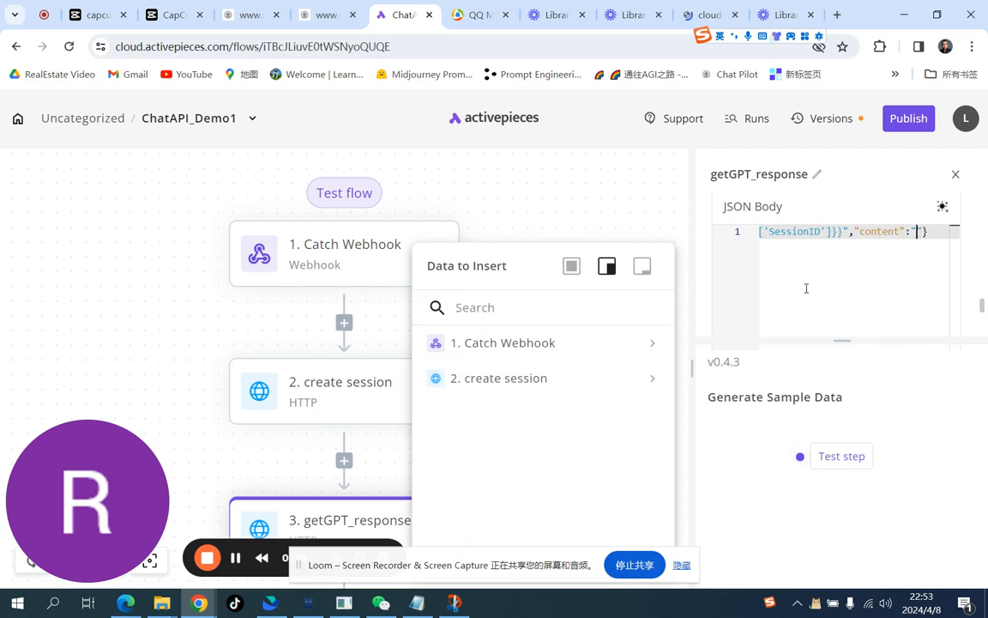
left_click(652, 351)
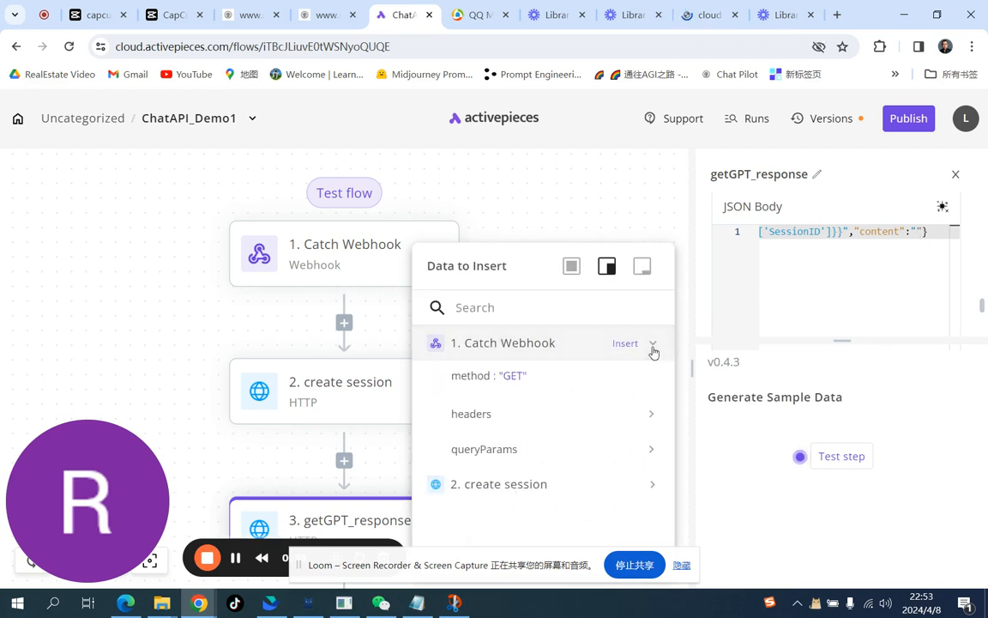
left_click(653, 451)
left_click(532, 482)
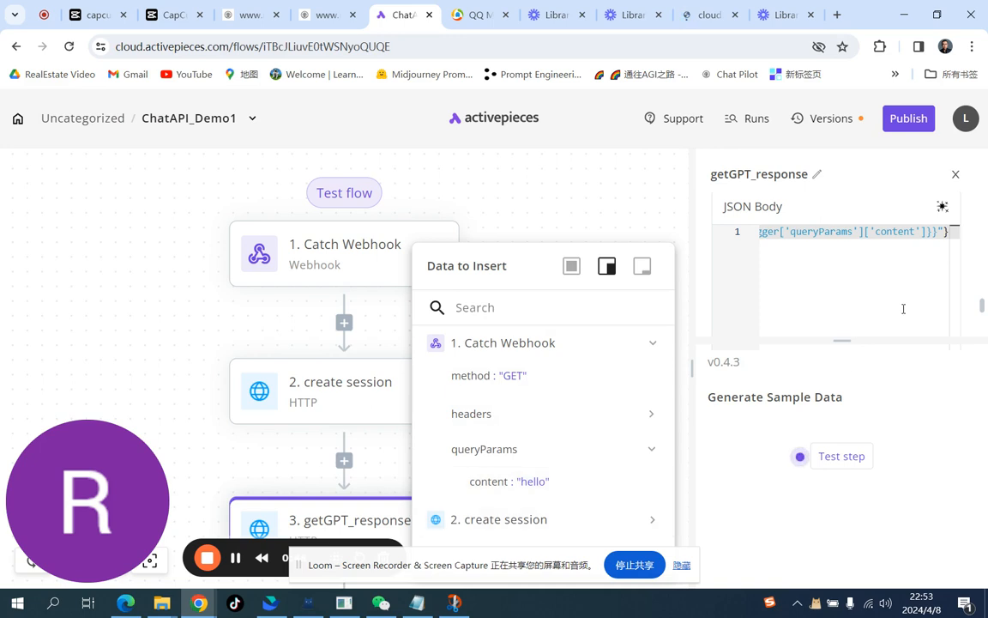
Step: Test the getGPT_response step and scroll through its output
left_click(843, 457)
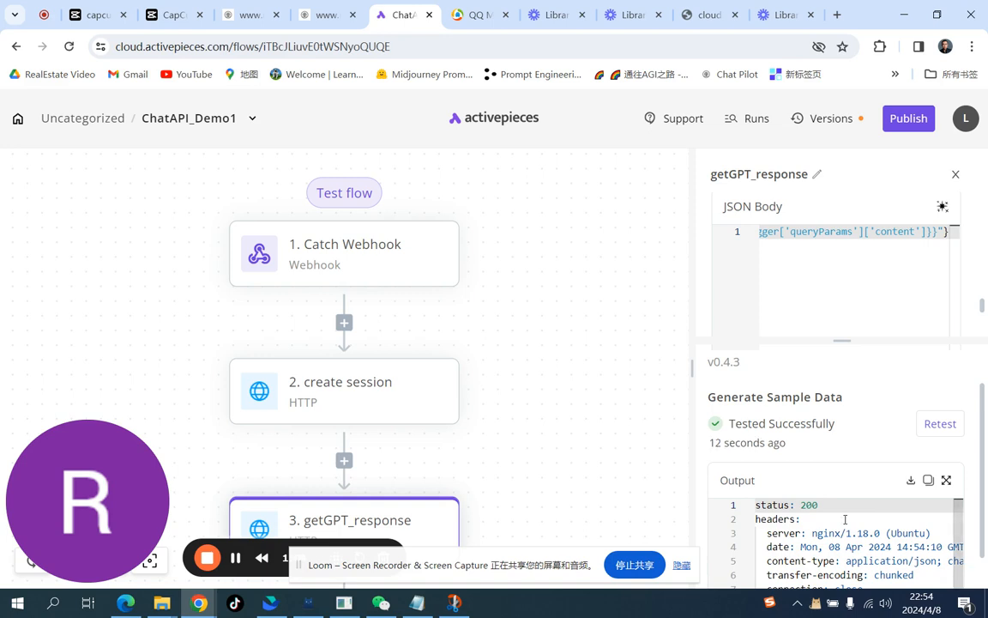
scroll(845, 519, "down", 1)
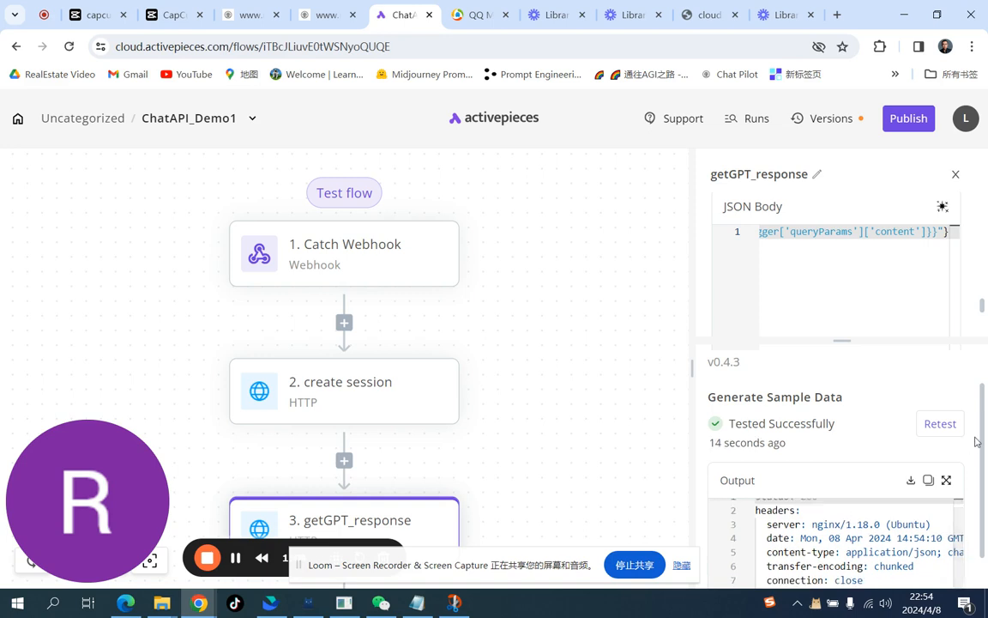
scroll(973, 447, "down", 1)
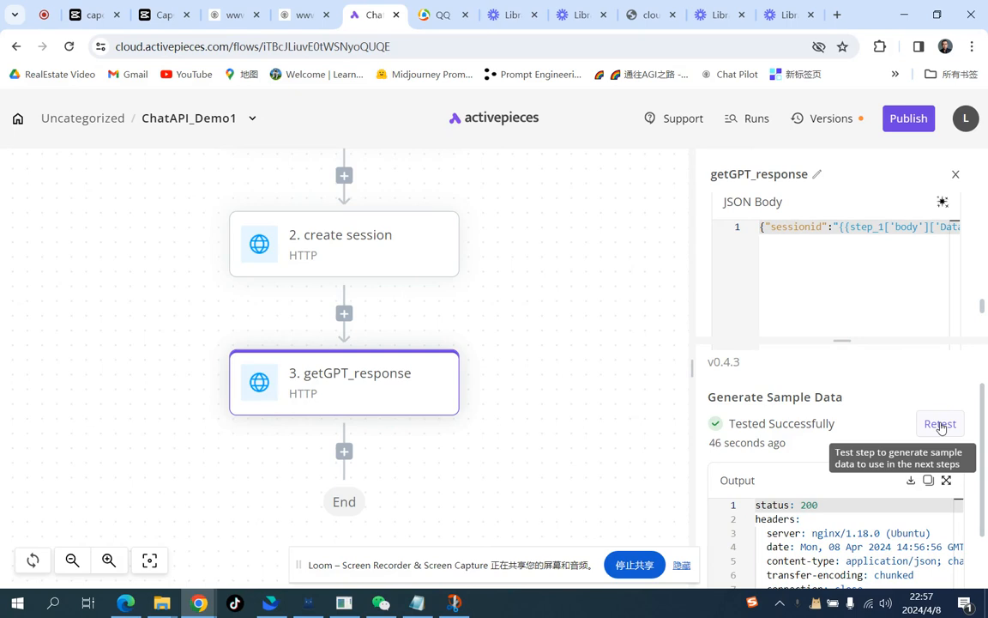
Step: Retest the getGPT_response step and select the reply content in the response body of its output
left_click(940, 424)
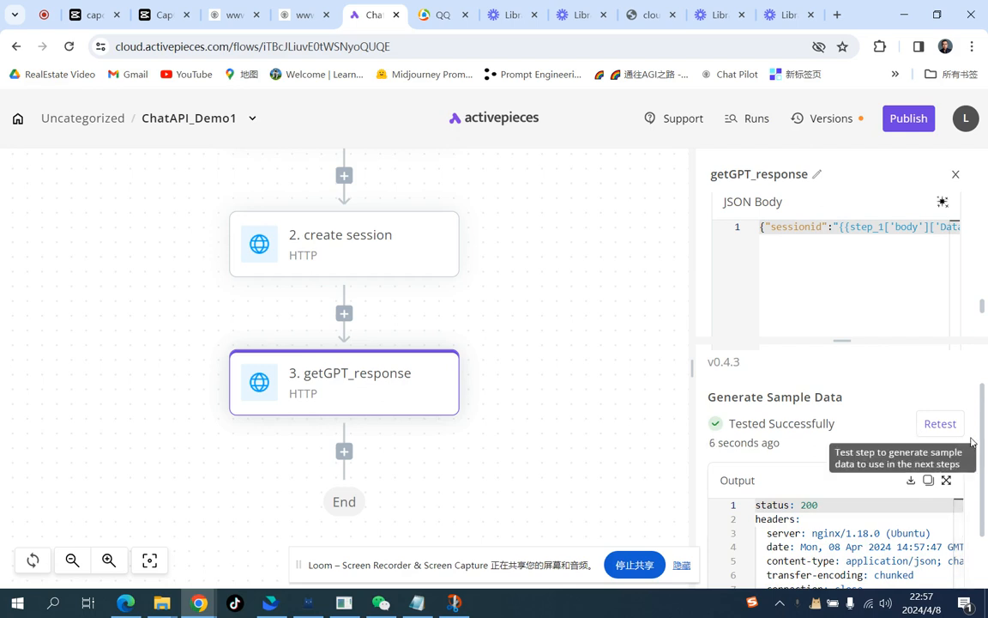
scroll(880, 533, "down", 1)
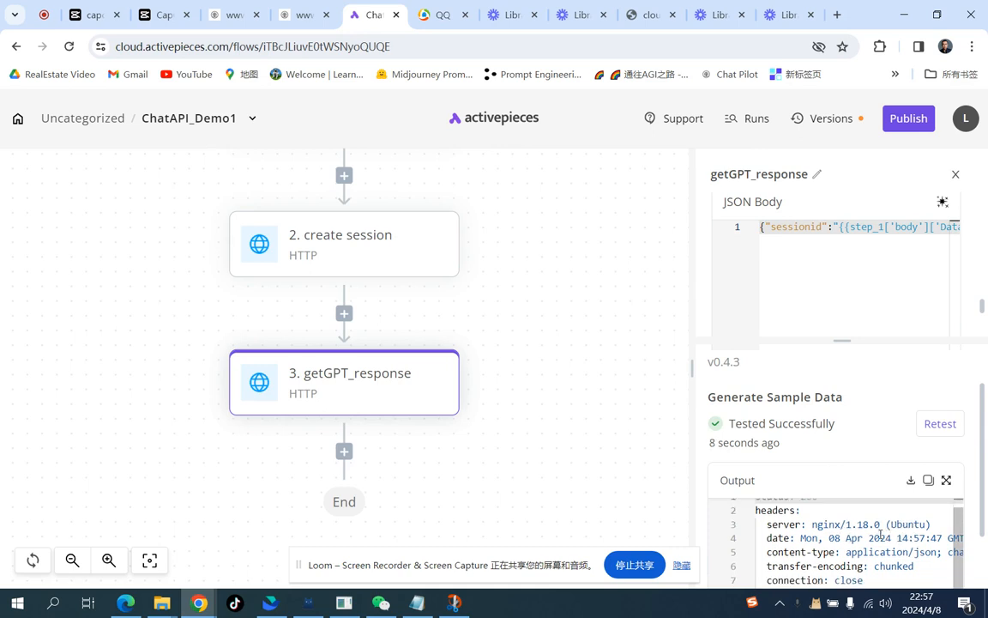
scroll(974, 455, "down", 2)
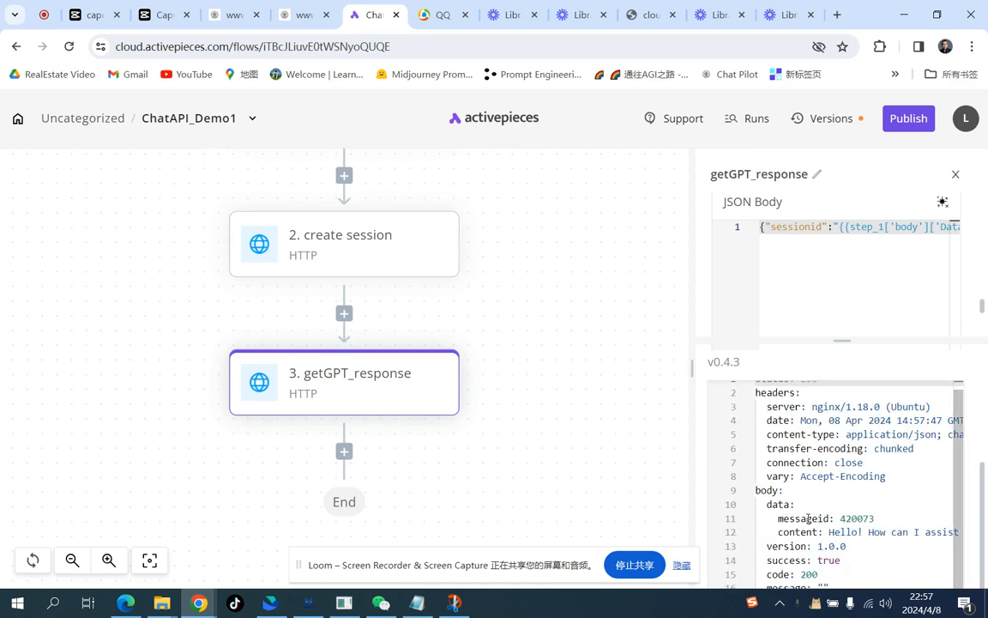
left_click(779, 533)
left_click_drag(779, 533, 950, 532)
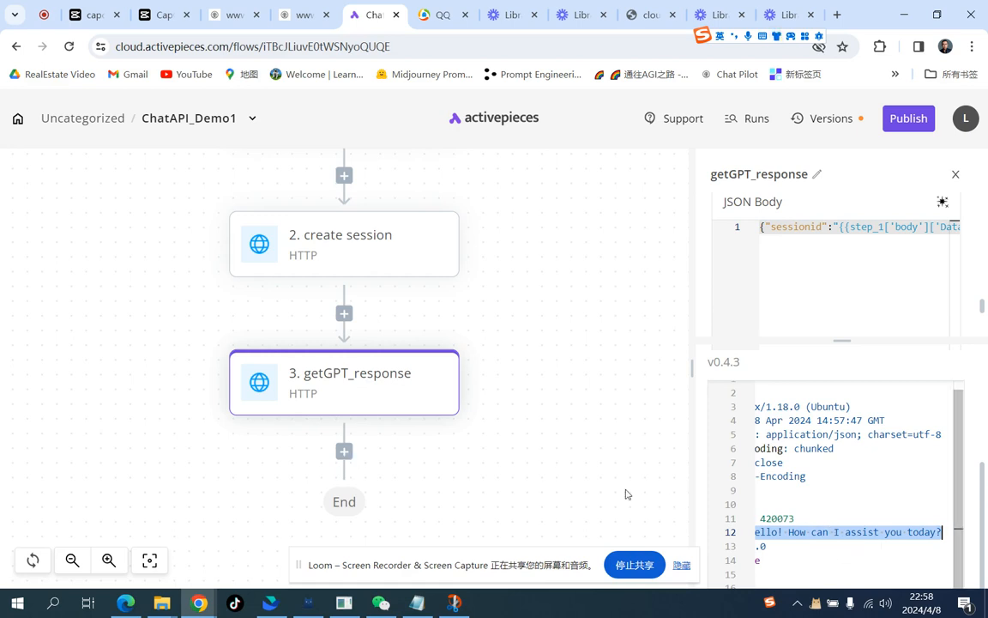
Step: Add a Gmail step after getGPT_response and choose the Send Email action
left_click(345, 455)
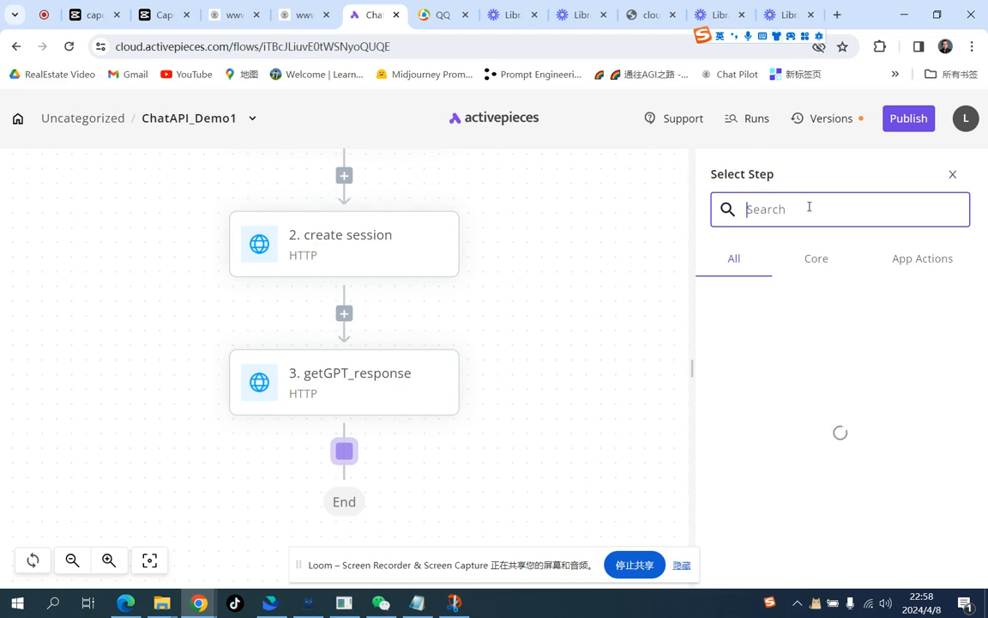
type("gmail")
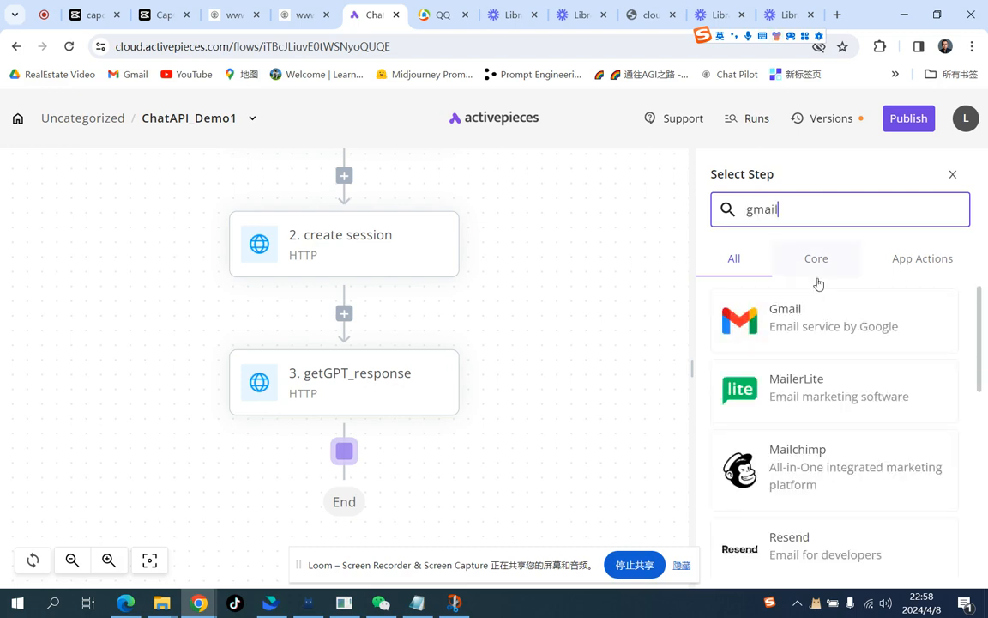
left_click(821, 324)
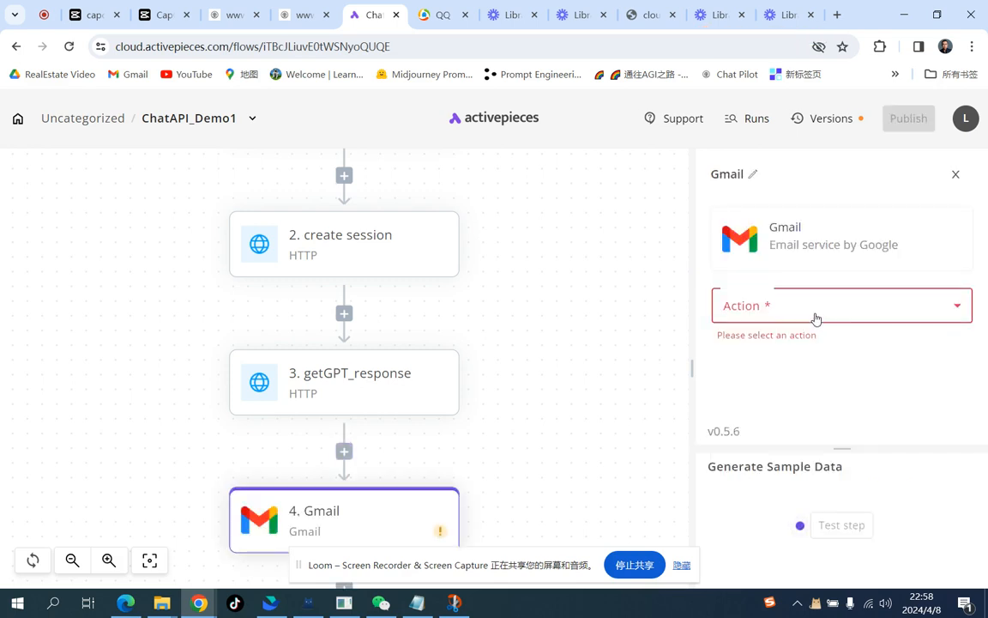
left_click(816, 317)
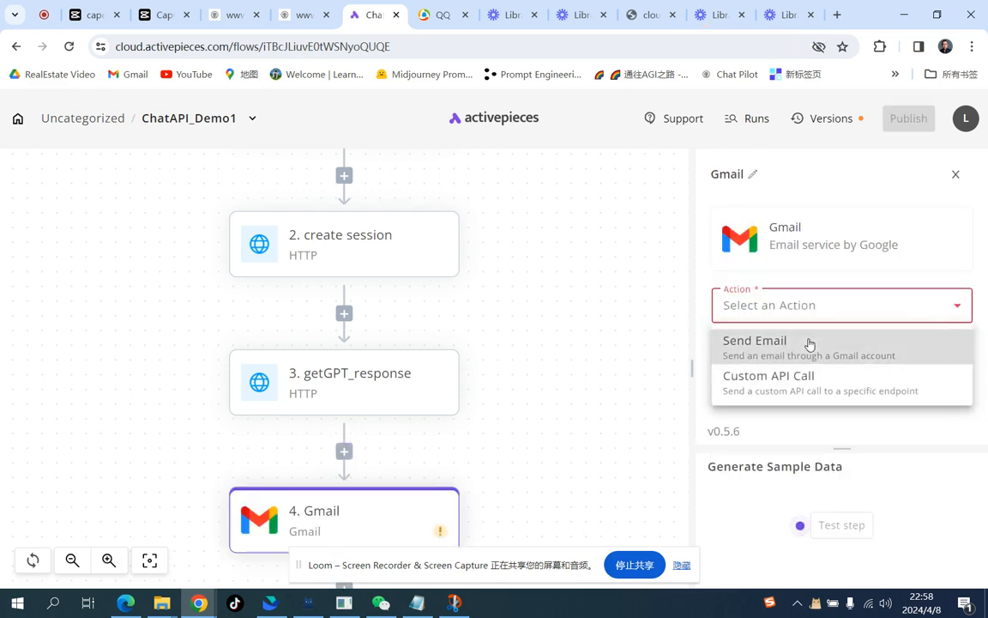
left_click(808, 343)
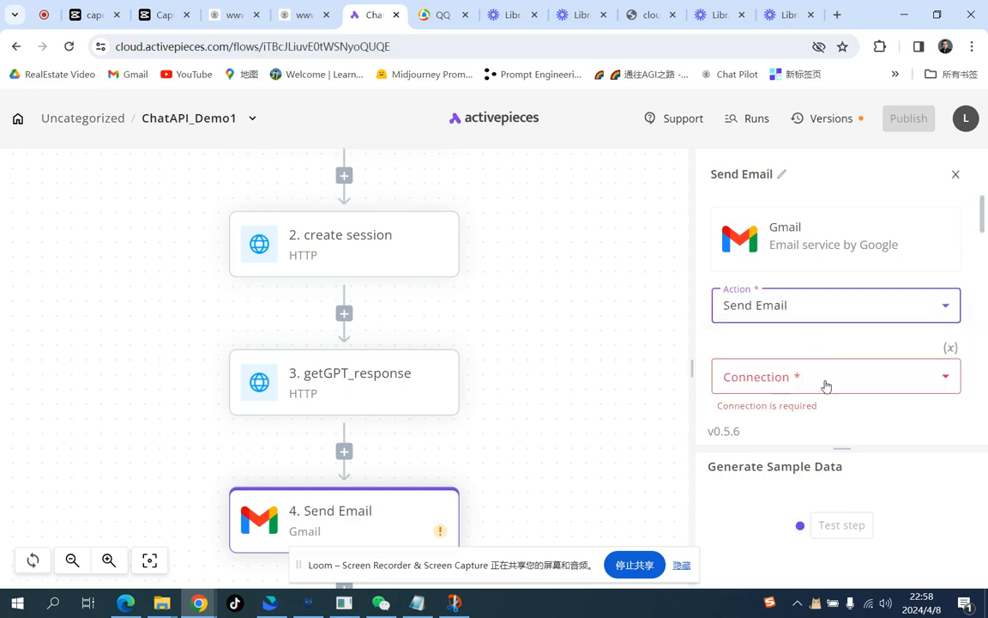
Step: Create a new Gmail connection named Testgmail and start connecting it
left_click(825, 384)
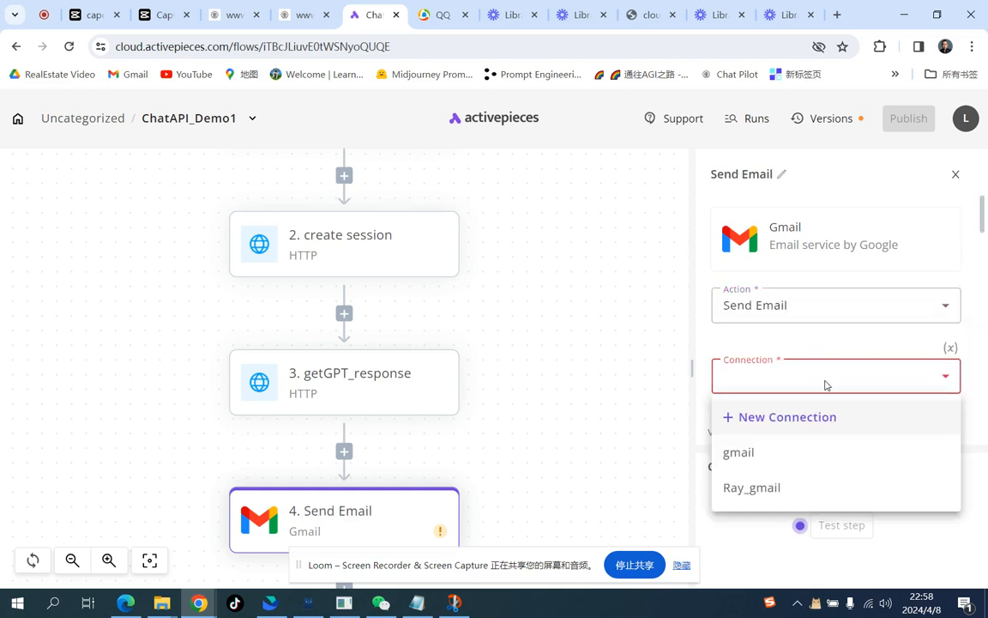
left_click(797, 418)
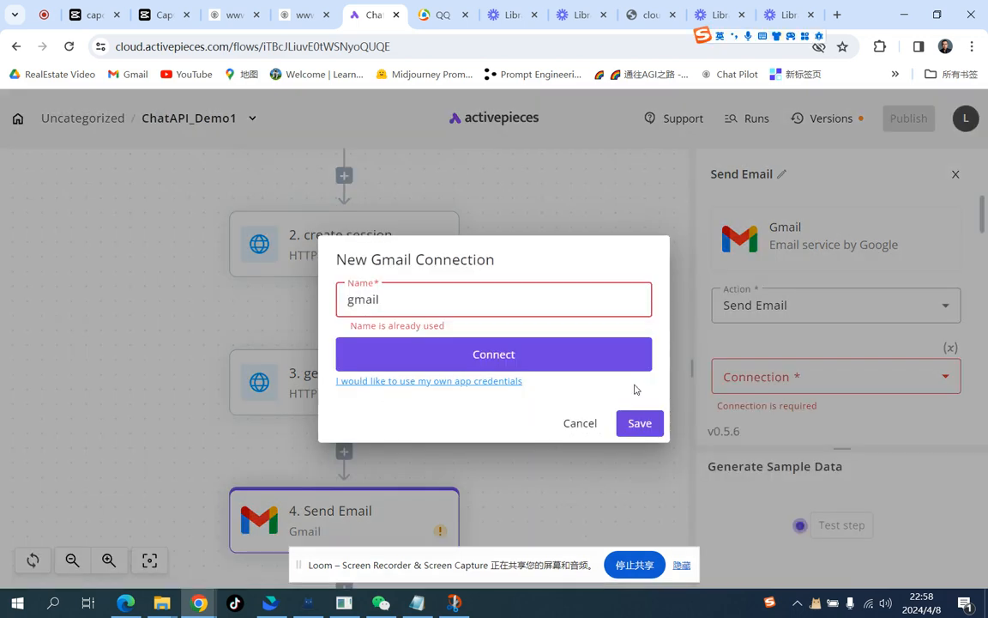
left_click(349, 300)
type("Test")
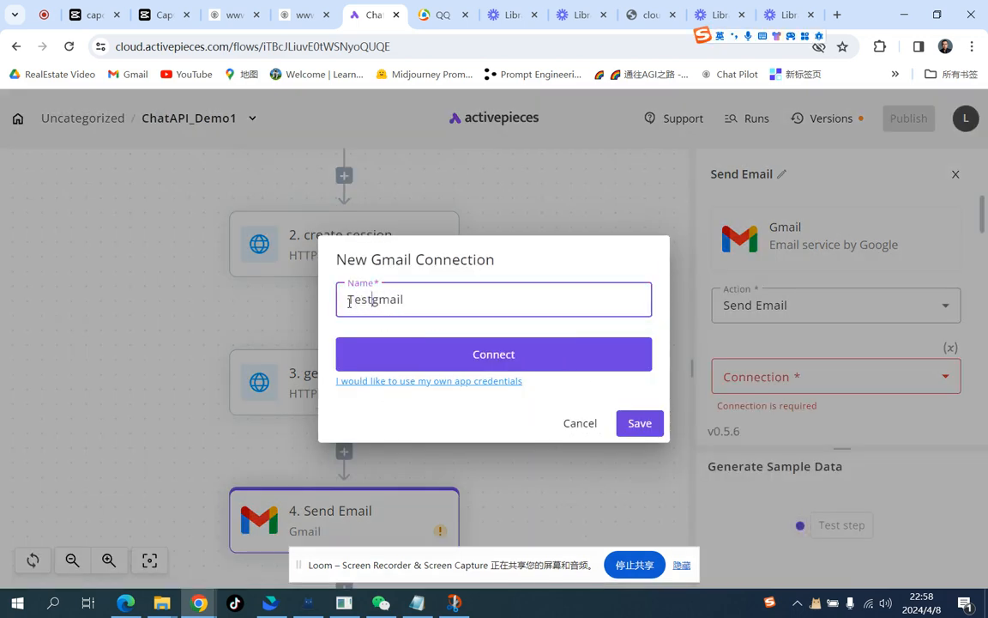
left_click(494, 361)
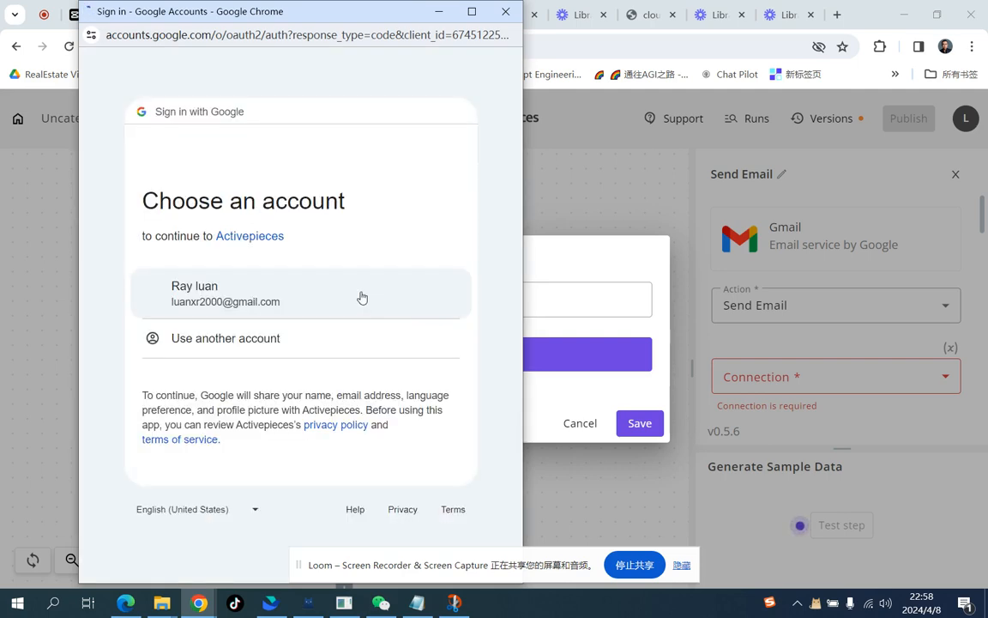
Step: Choose the Google account in the sign-in popup and continue signing in to Activepieces
left_click(361, 296)
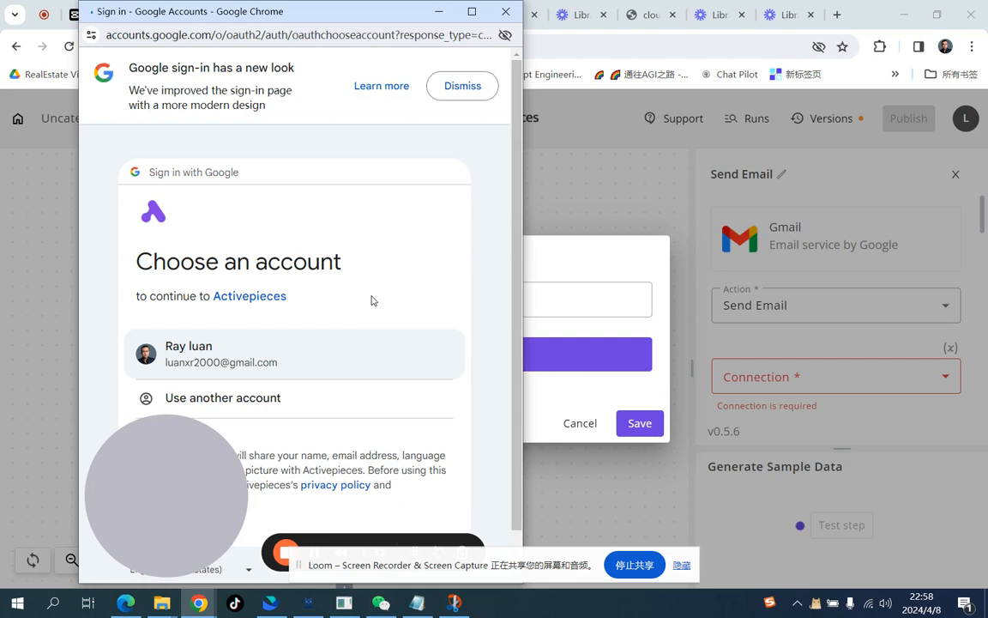
scroll(403, 300, "down", 1)
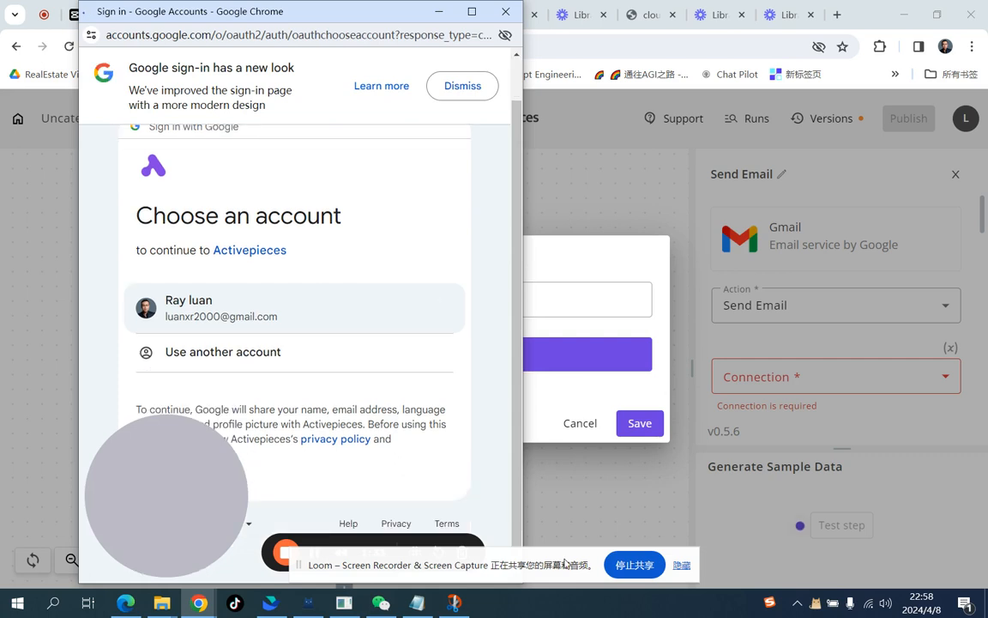
left_click_drag(566, 563, 836, 566)
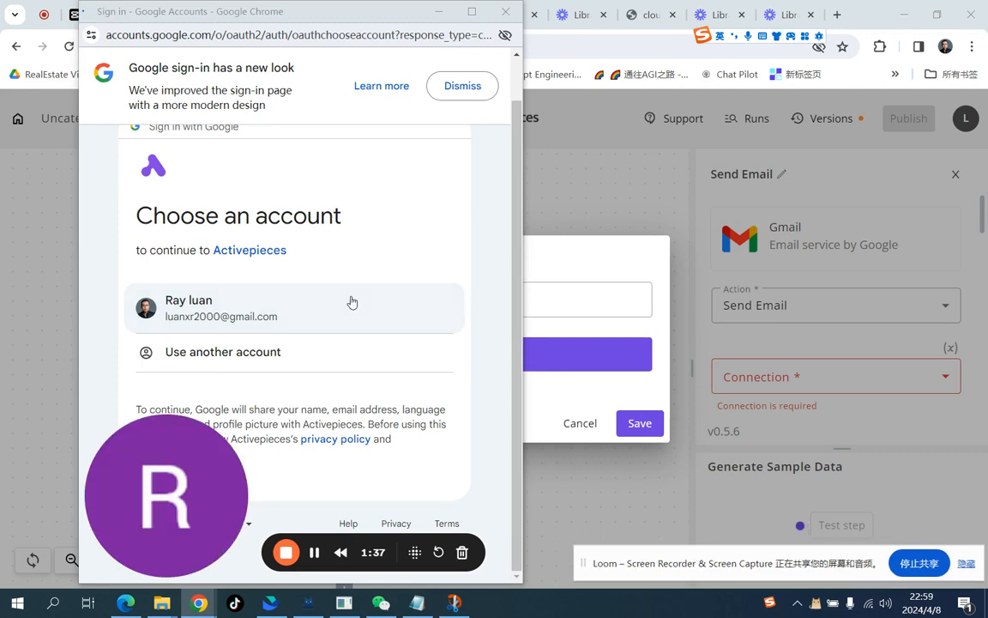
left_click(248, 314)
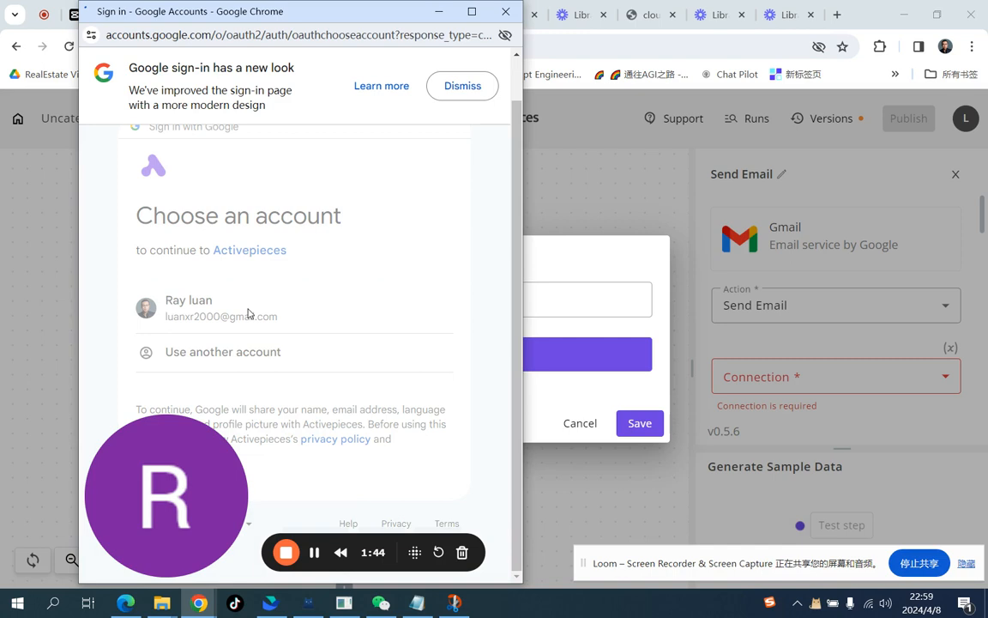
left_click(965, 563)
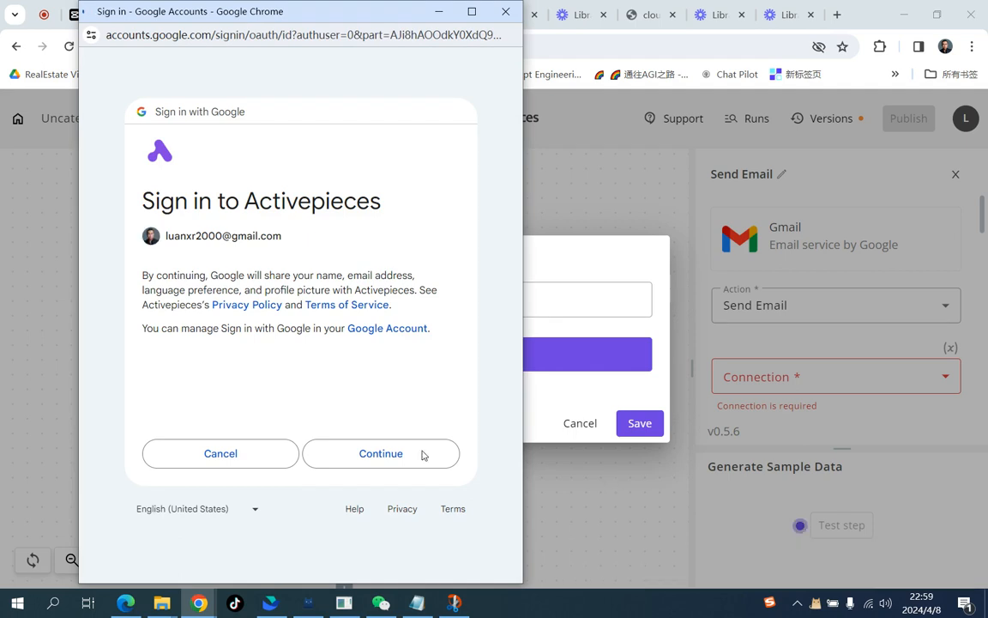
left_click(386, 459)
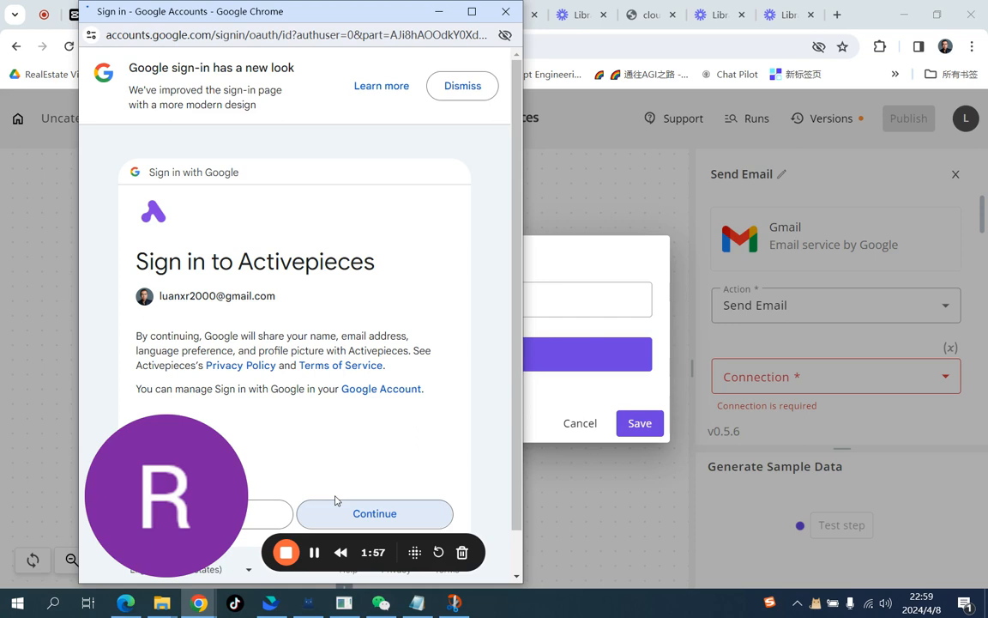
left_click(335, 501)
left_click(374, 576)
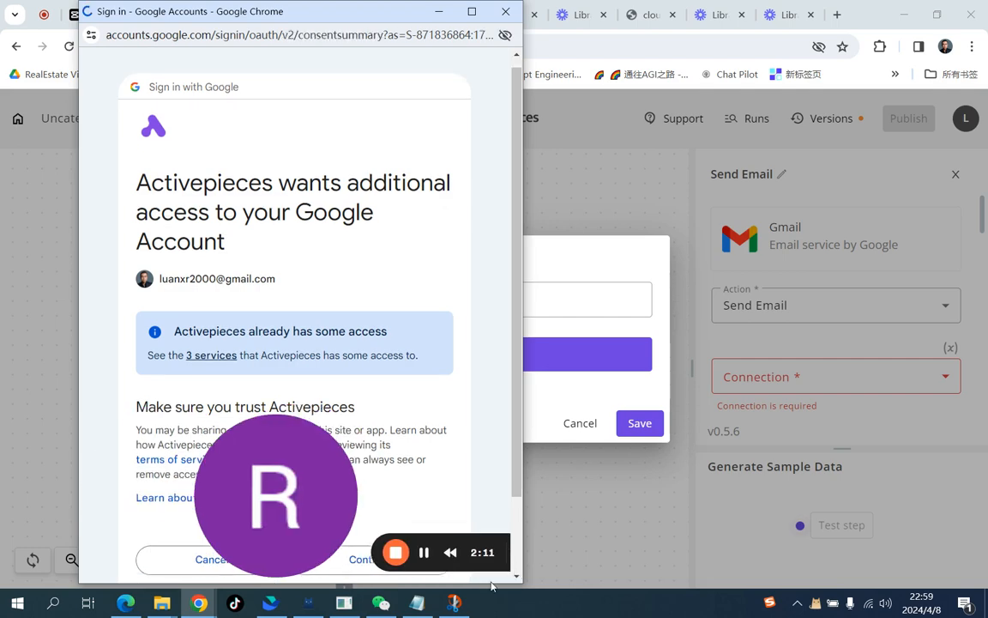
Step: Grant Activepieces the additional Google access and save the Testgmail connection
scroll(430, 467, "down", 2)
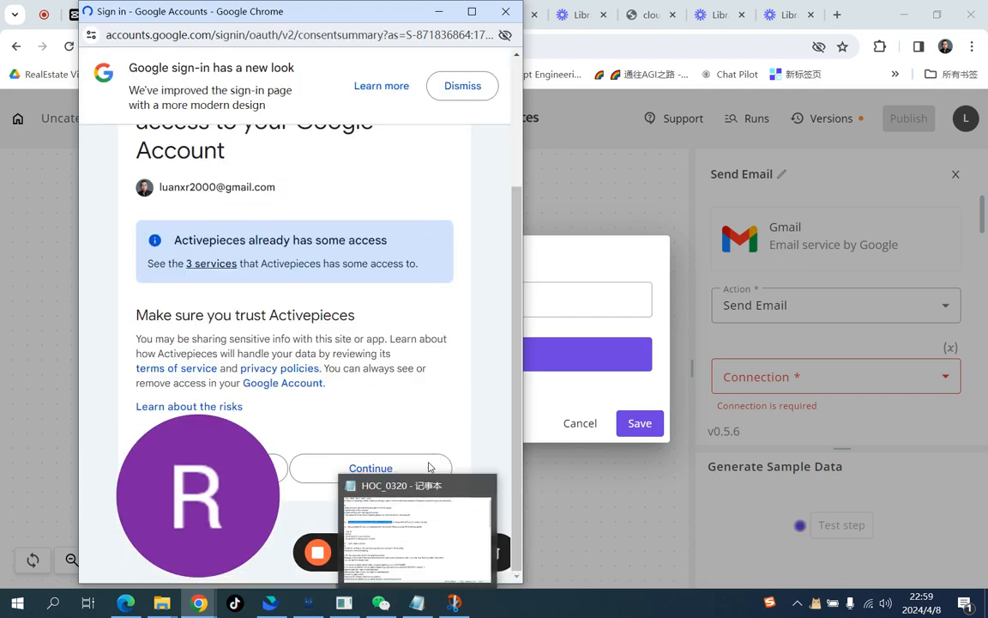
mouse_move(483, 493)
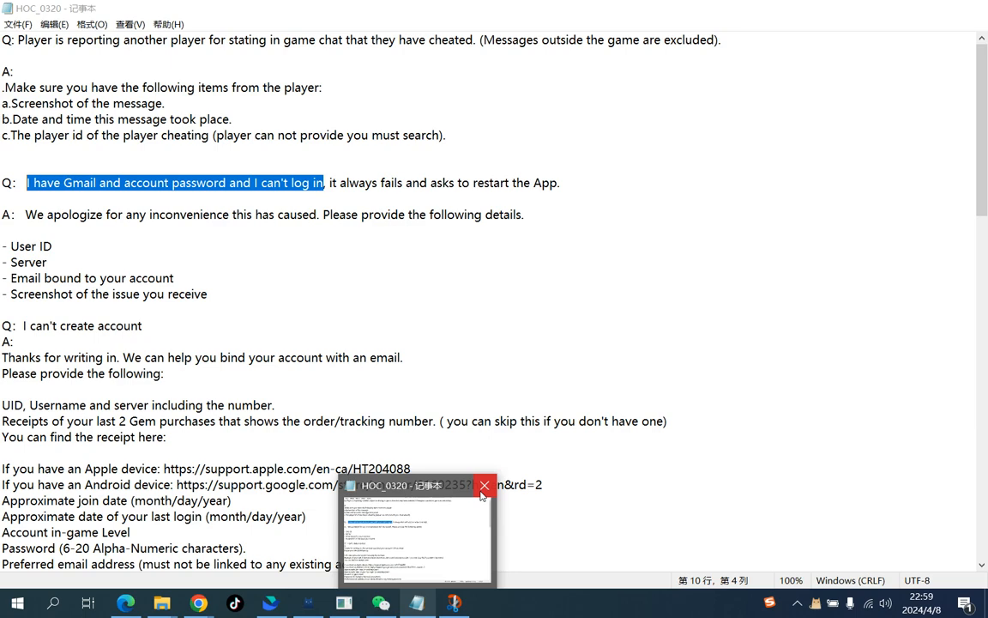
left_click(483, 486)
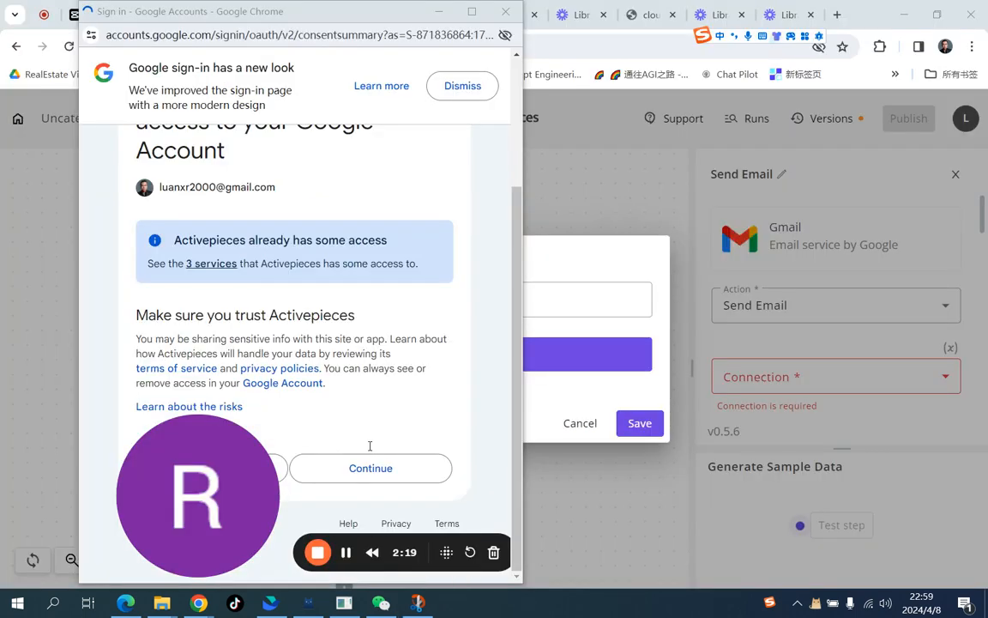
left_click(367, 468)
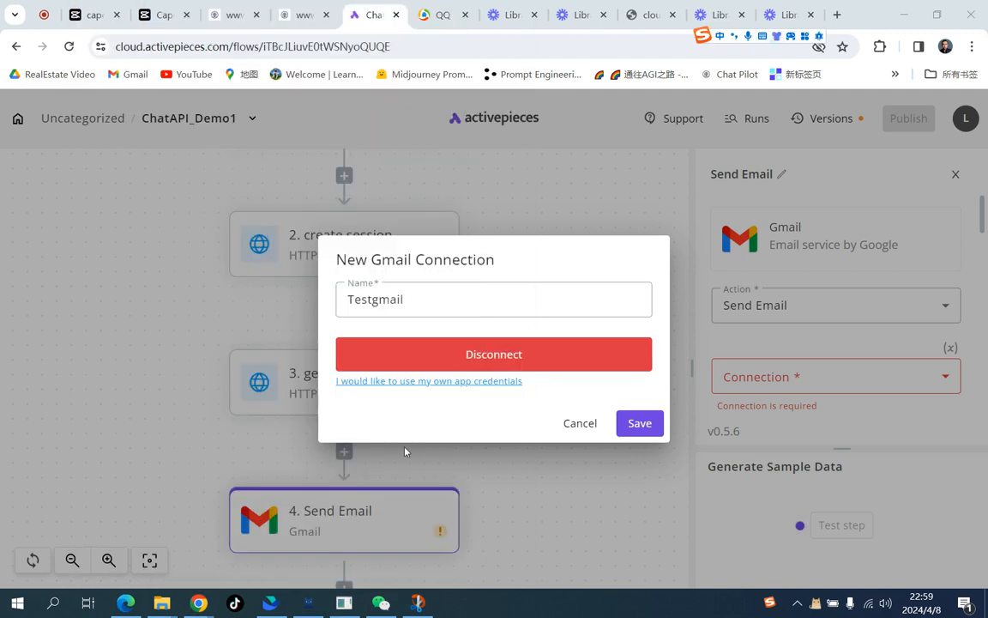
left_click(642, 424)
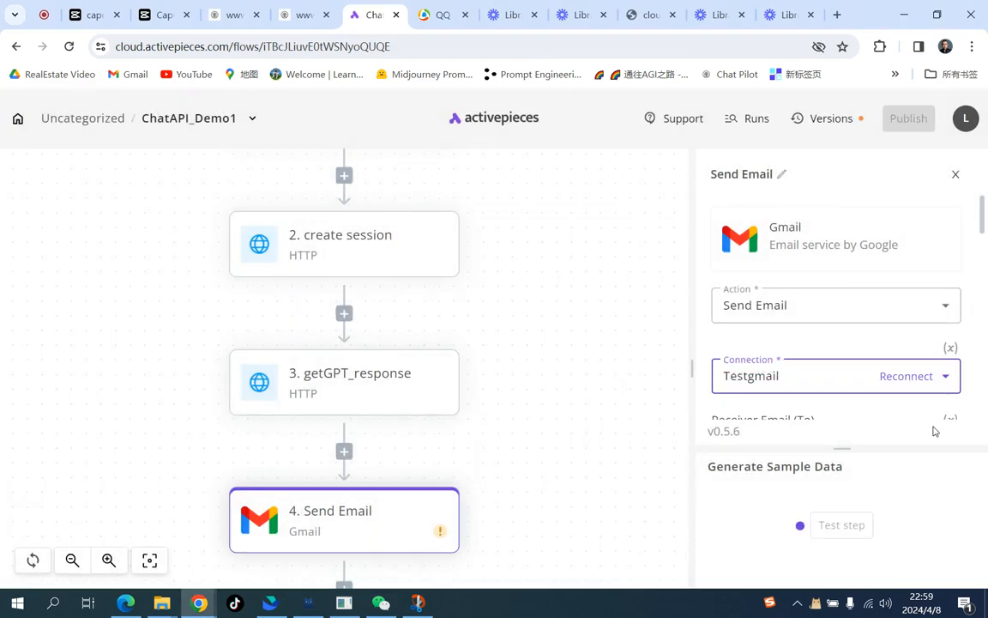
scroll(968, 369, "down", 1)
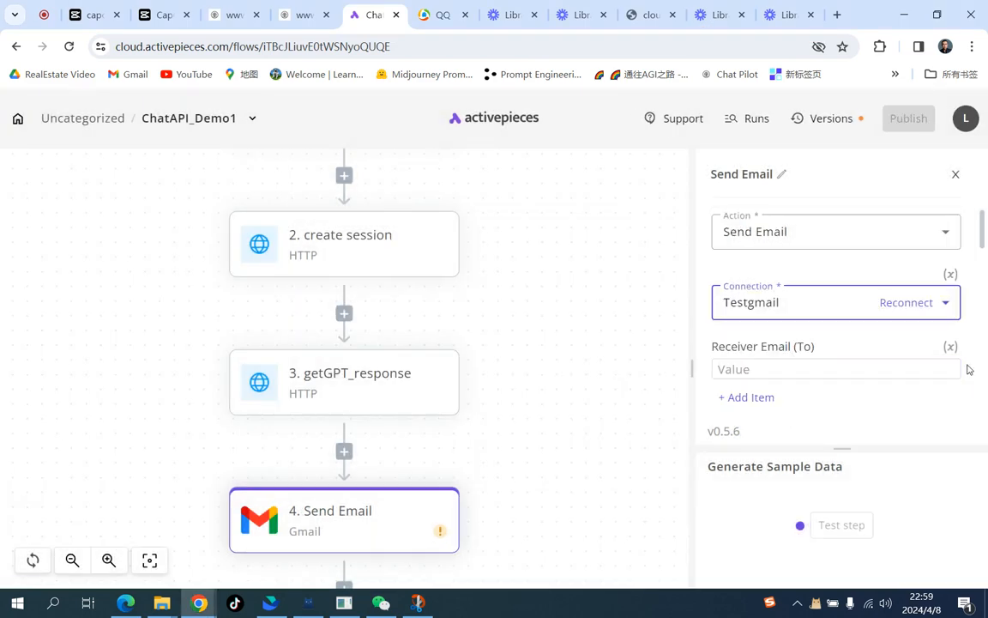
Step: Enter the recipient's e-mail address as the Receiver Email of the Send Email step
left_click(806, 371)
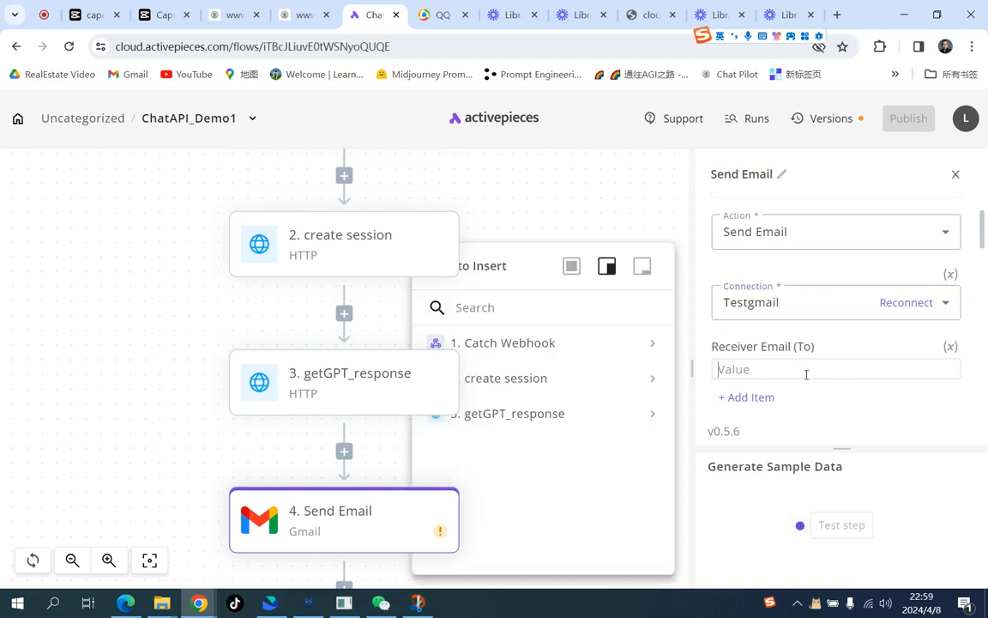
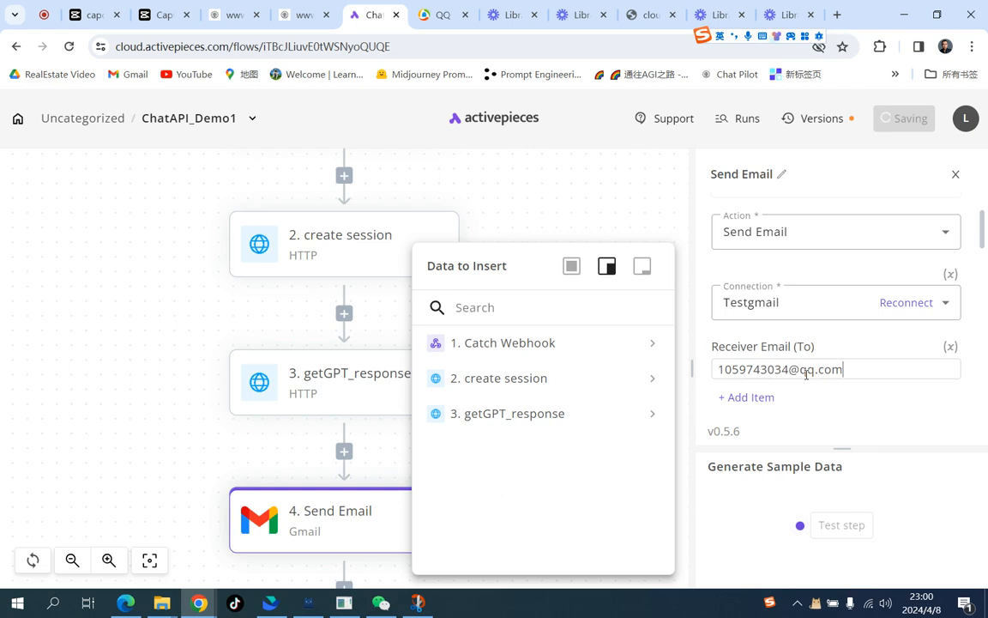
Step: Set the email subject to API Test
scroll(807, 374, "down", 5)
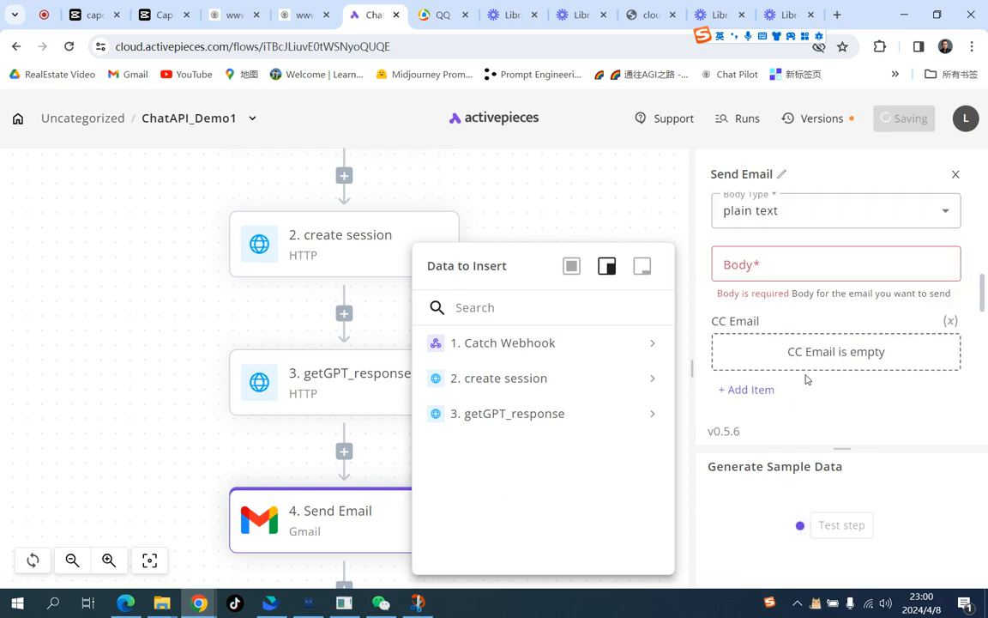
scroll(829, 328, "up", 1)
scroll(829, 329, "up", 3)
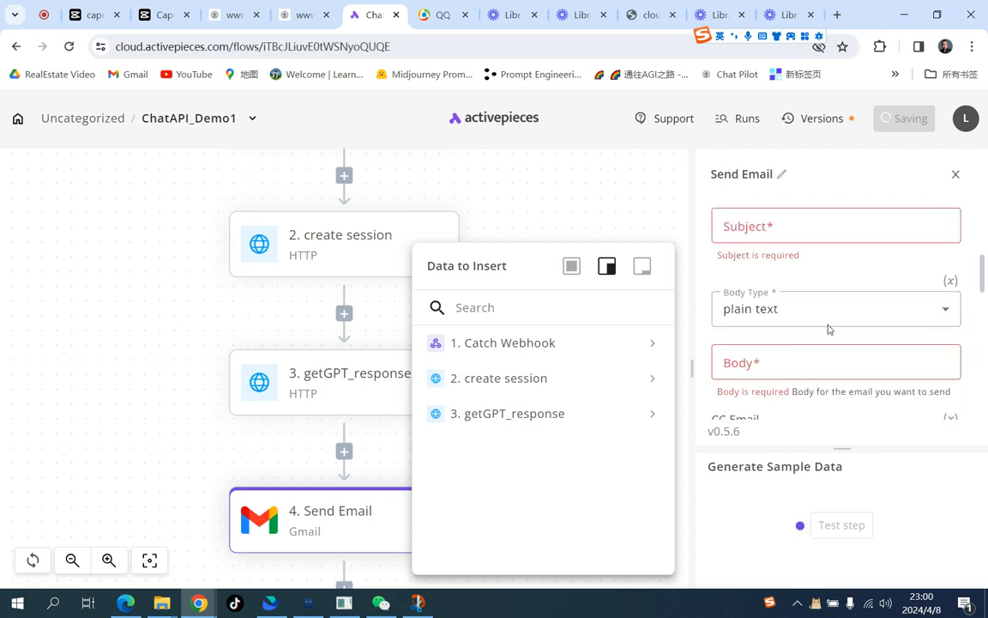
left_click(818, 226)
type("GPT")
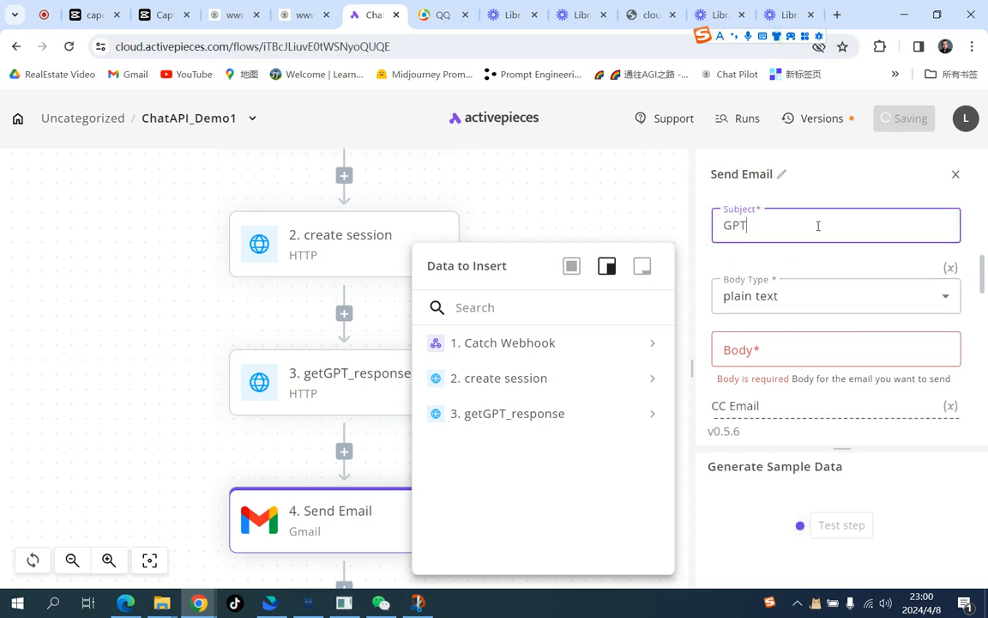
key("BackSpace")
key("BackSpace")
key("BackSpace")
type("API Test")
Step: Fill the email body with the data field from the getGPT_response step's body
left_click(794, 354)
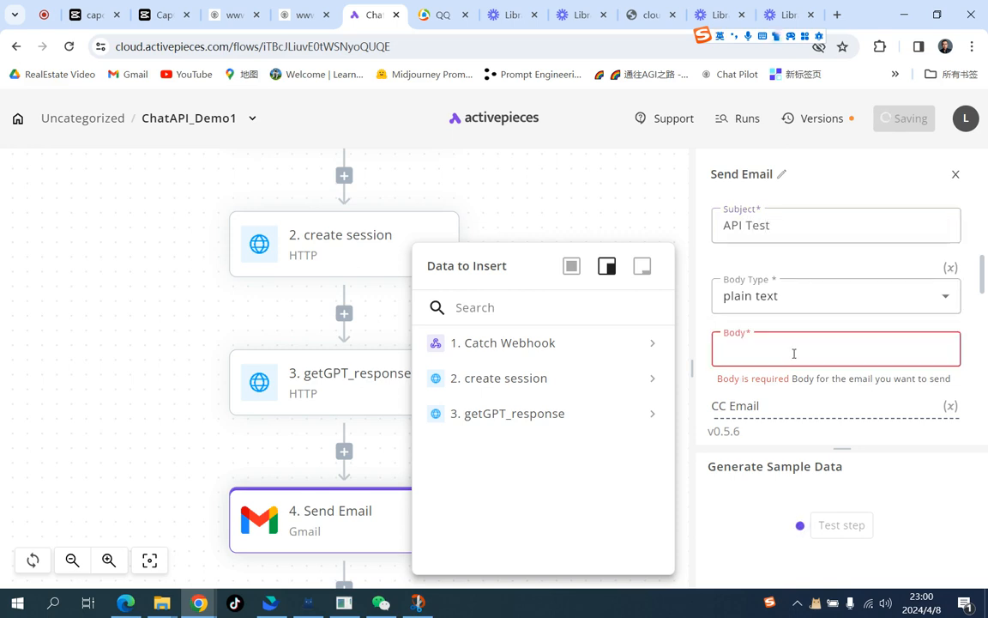
left_click(651, 420)
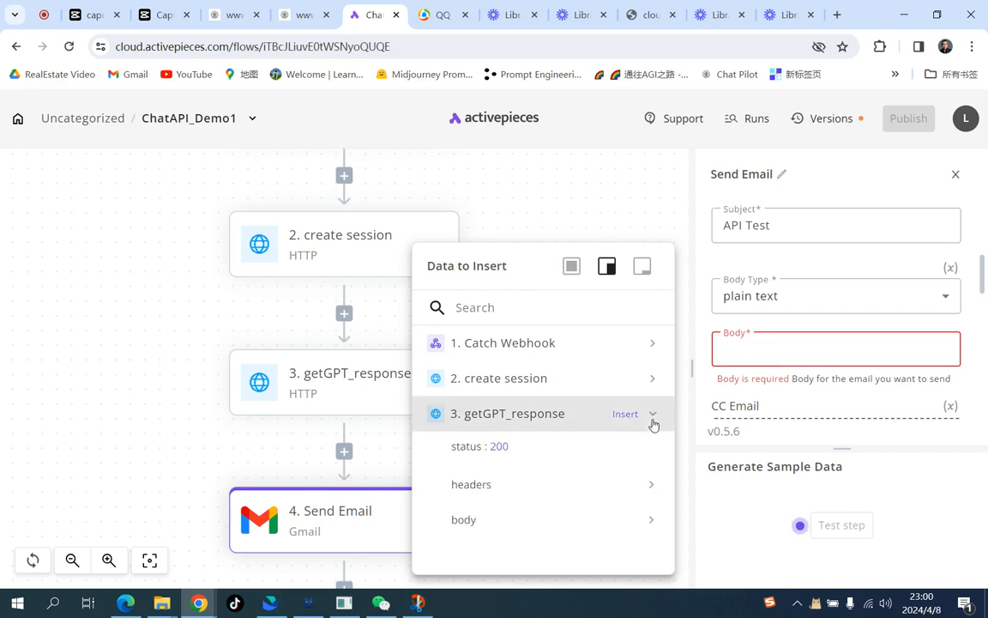
left_click(651, 527)
scroll(651, 525, "down", 3)
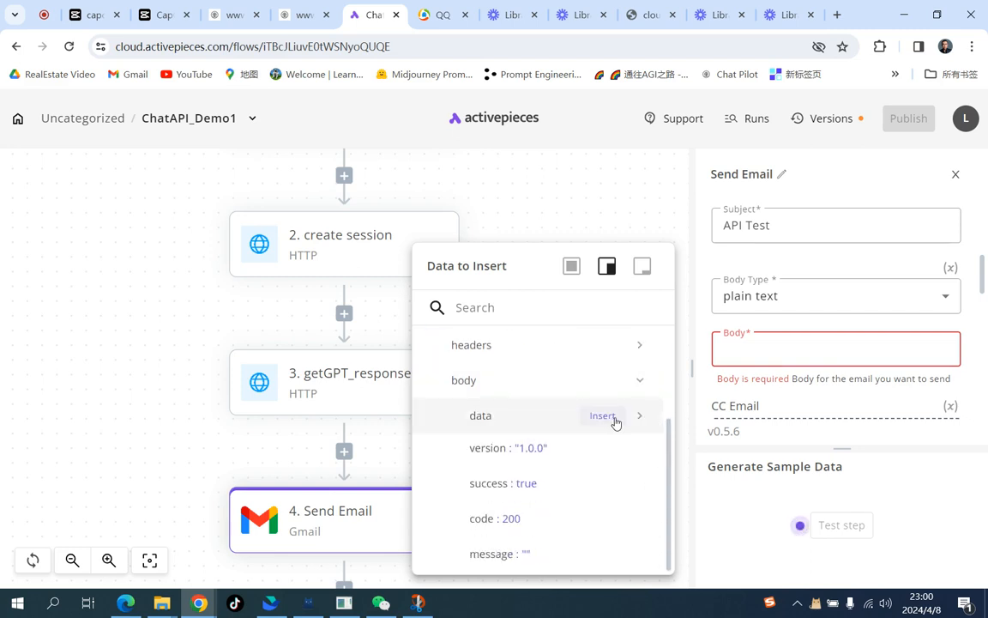
left_click(615, 419)
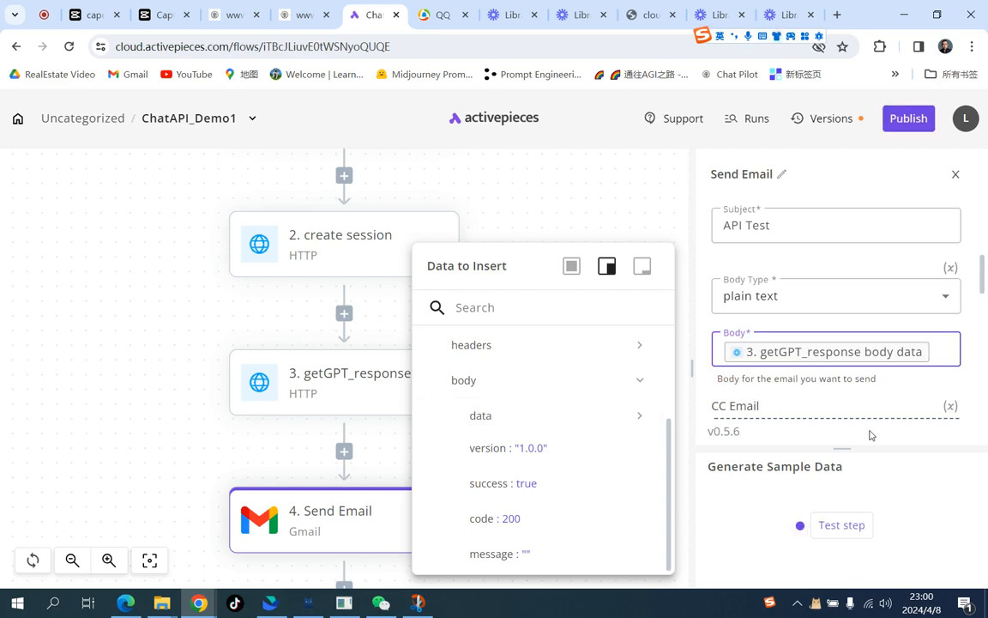
Step: Test the Send Email step, review its output, and open the newest API Test email in the QQ Mail inbox
left_click(858, 524)
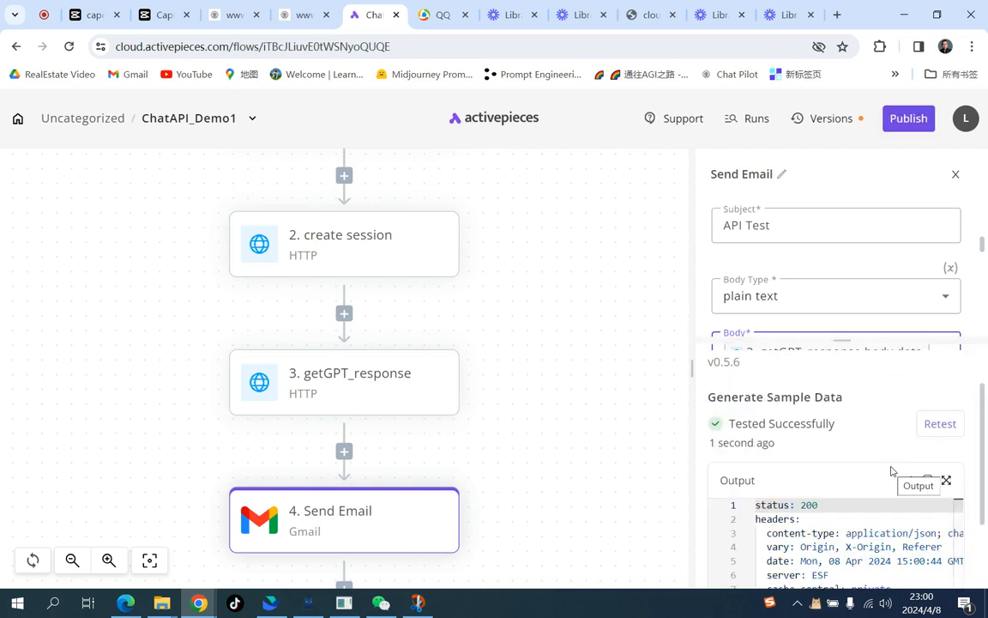
scroll(912, 521, "down", 1)
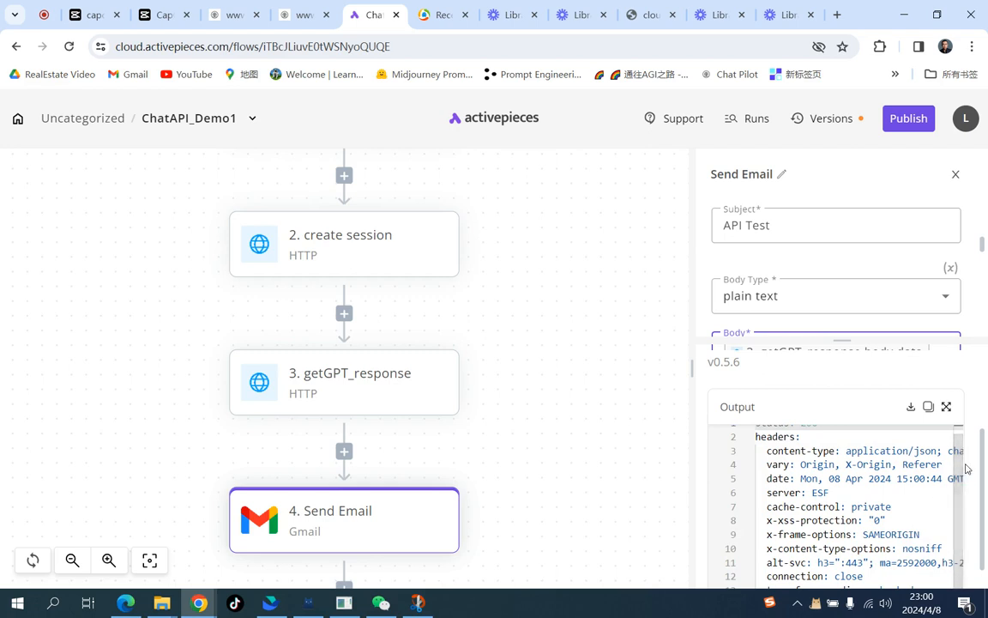
scroll(967, 469, "down", 1)
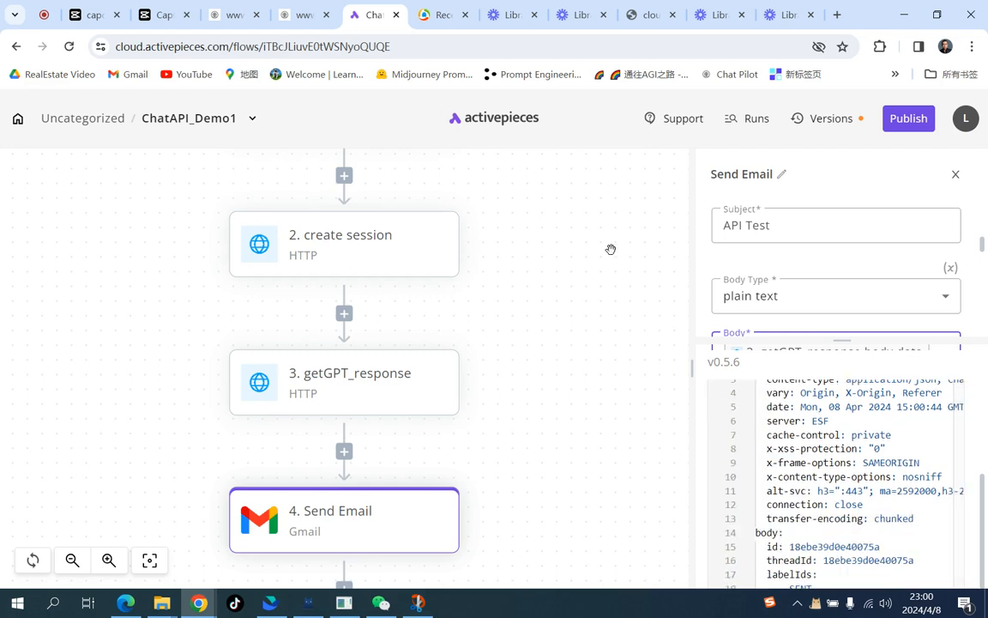
left_click(442, 17)
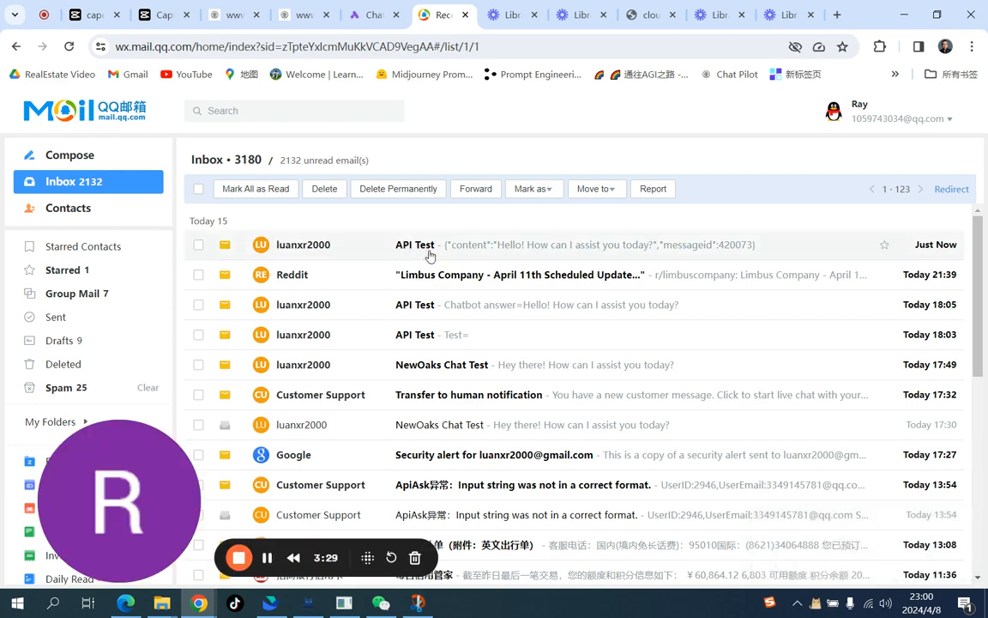
left_click(486, 253)
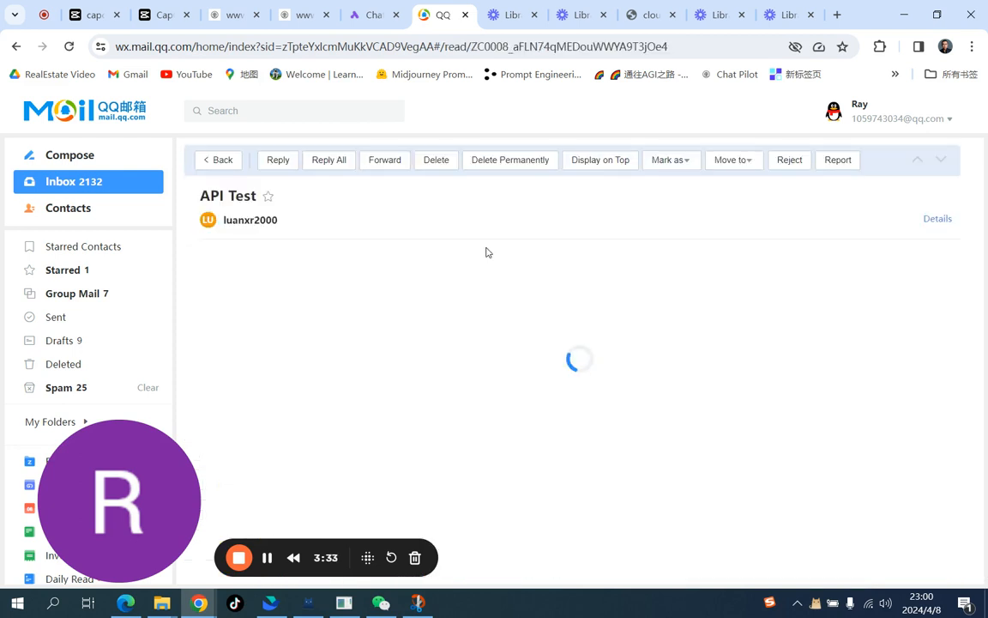